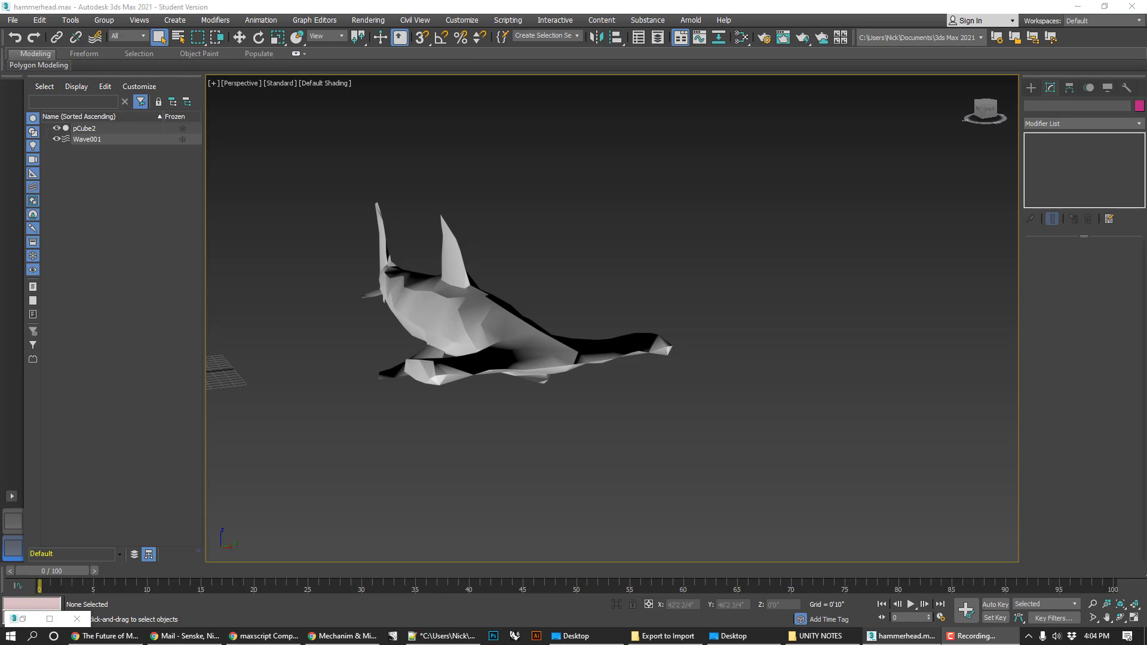
# Play back the shark's swimming animation in the perspective view and stop it.
pyautogui.hotkey('shift', 'z')
pyautogui.hotkey('shift', 'z')
pyautogui.hotkey('shift', 'z')
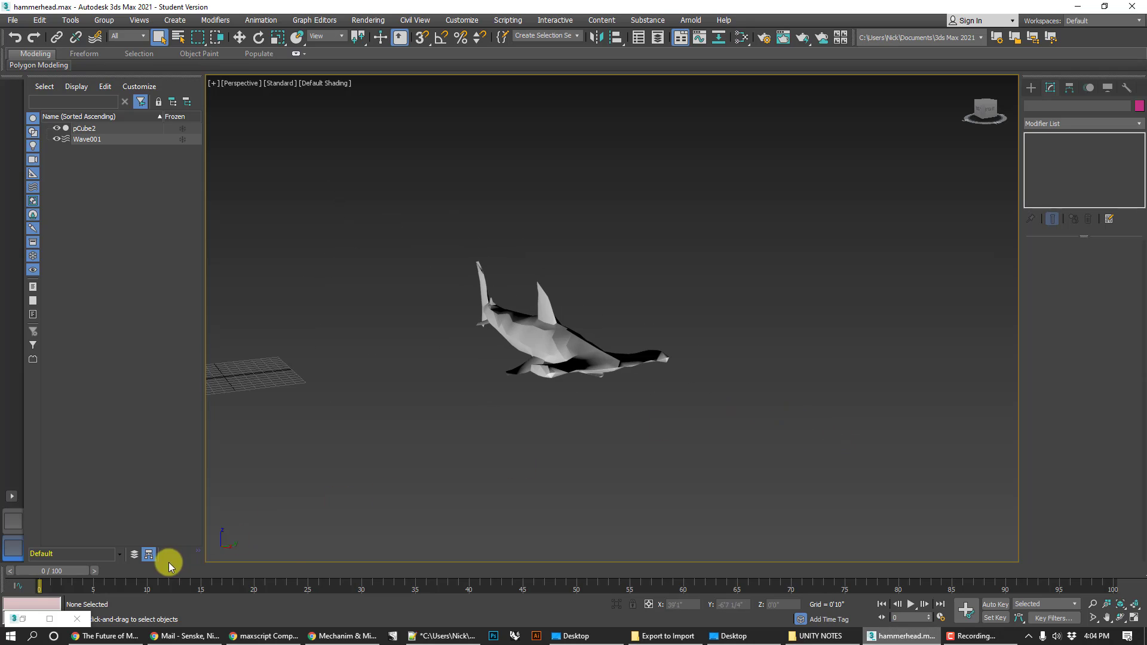
pyautogui.click(910, 605)
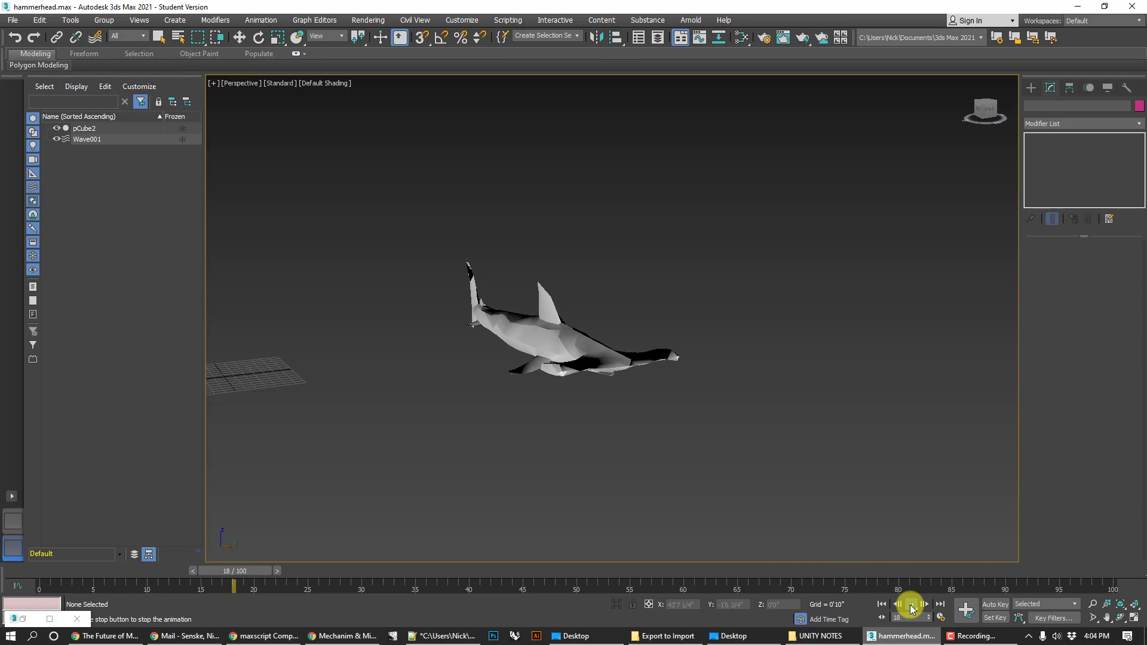
pyautogui.click(910, 605)
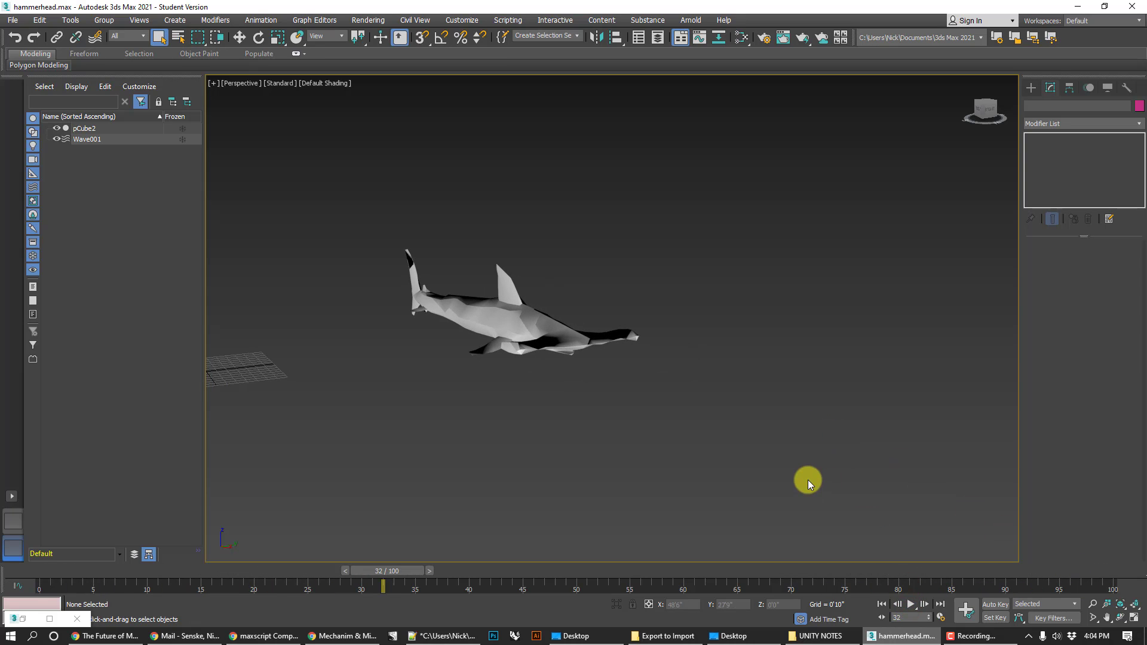
# Hide the grid in the top view and inspect the parameters of the Wave001 space warp.
pyautogui.press('t')
pyautogui.scroll(-5, 812, 413)
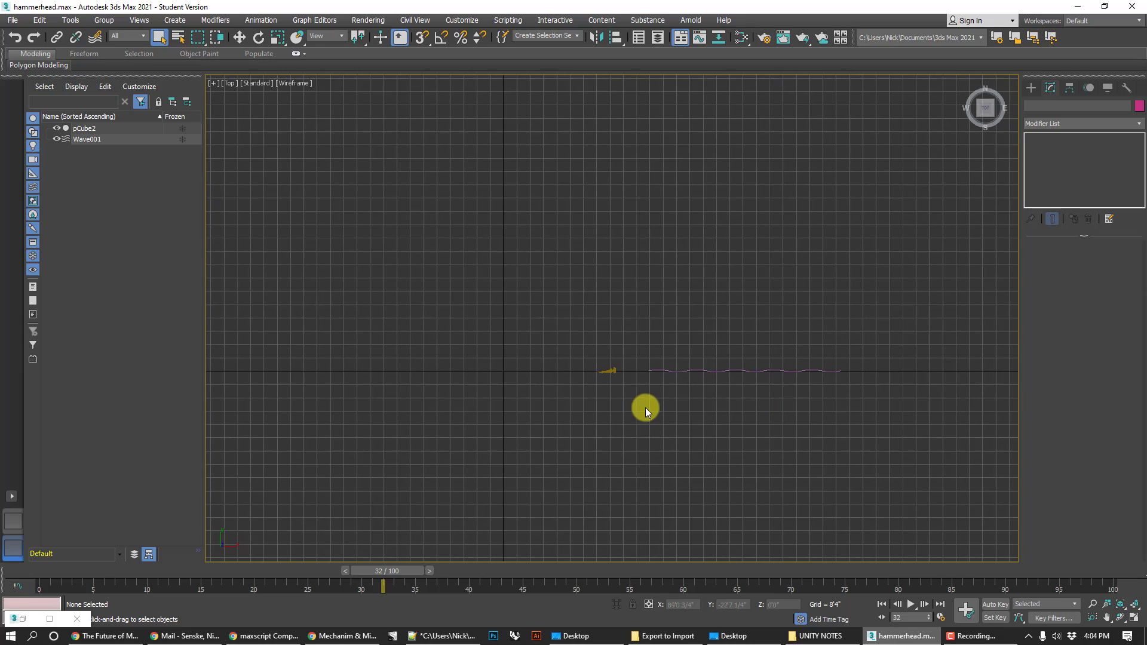
pyautogui.press('g')
pyautogui.scroll(5, 690, 392)
pyautogui.click(726, 315)
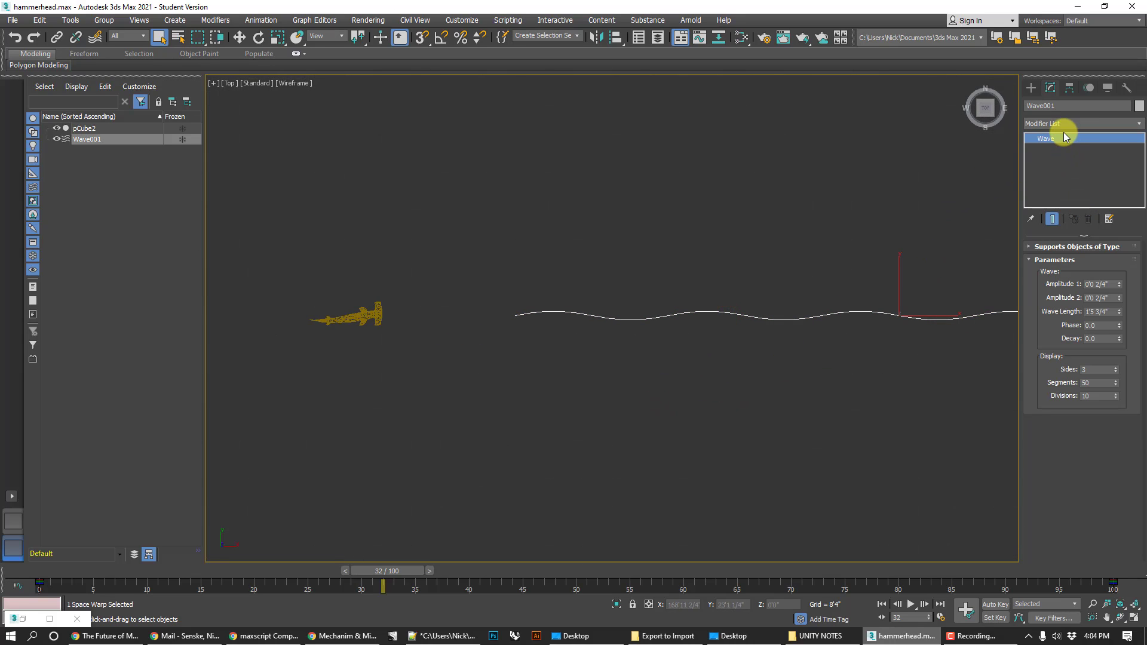
pyautogui.moveTo(836, 221); pyautogui.dragTo(829, 223, button='middle')
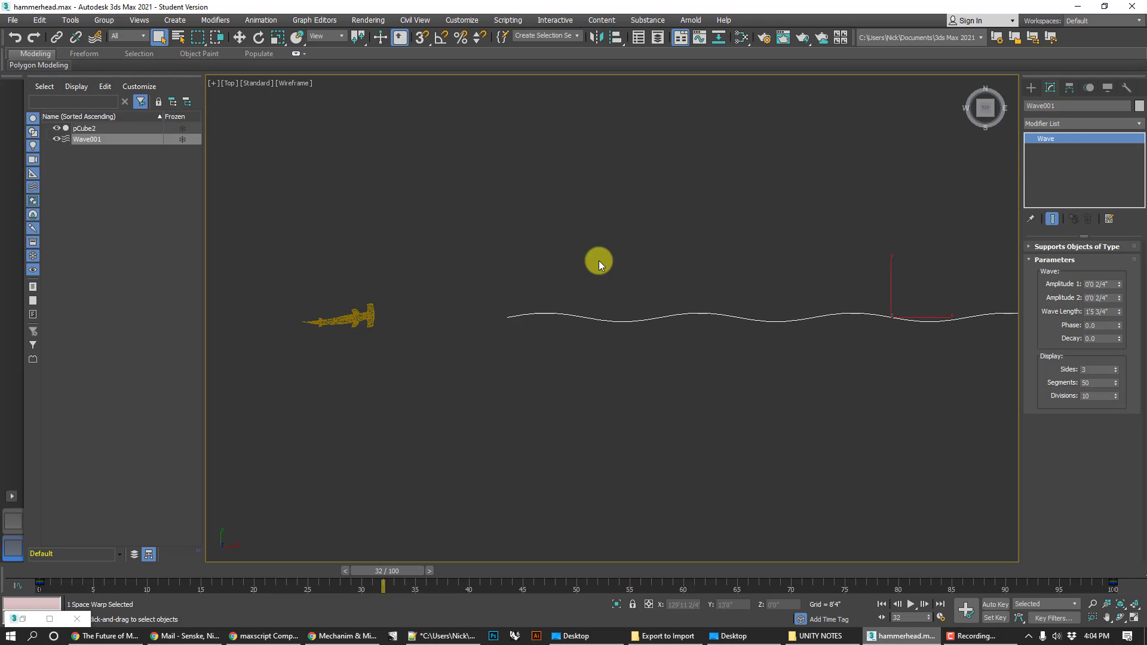
# Inspect the shark's Wave Binding and play its body motion up close from above.
pyautogui.click(347, 316)
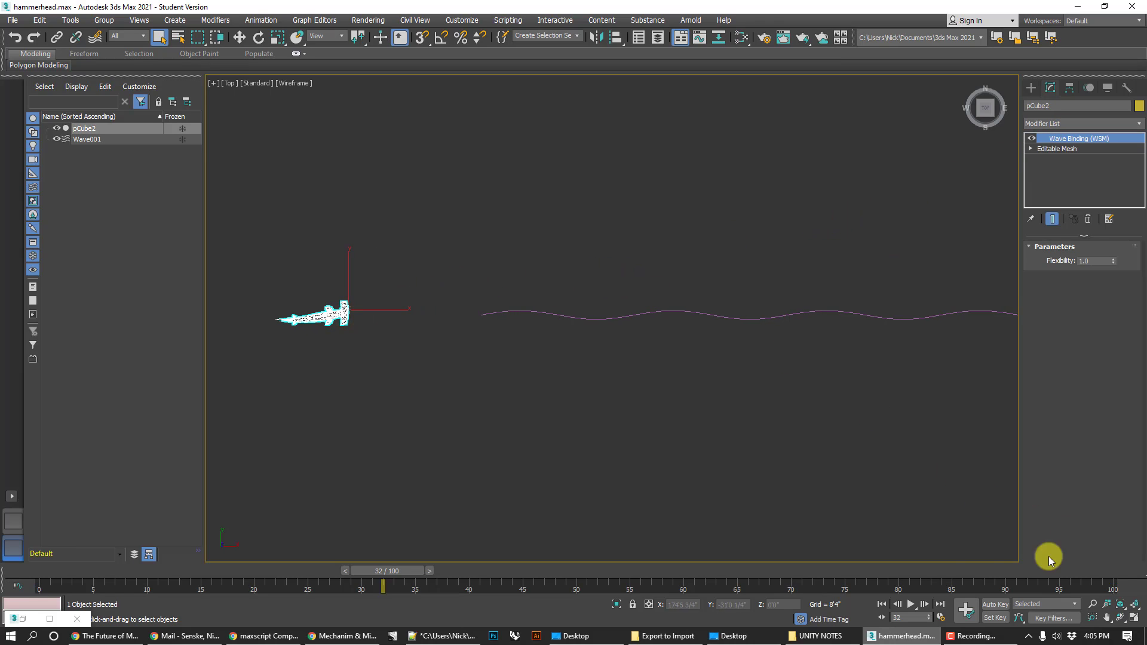
pyautogui.click(911, 604)
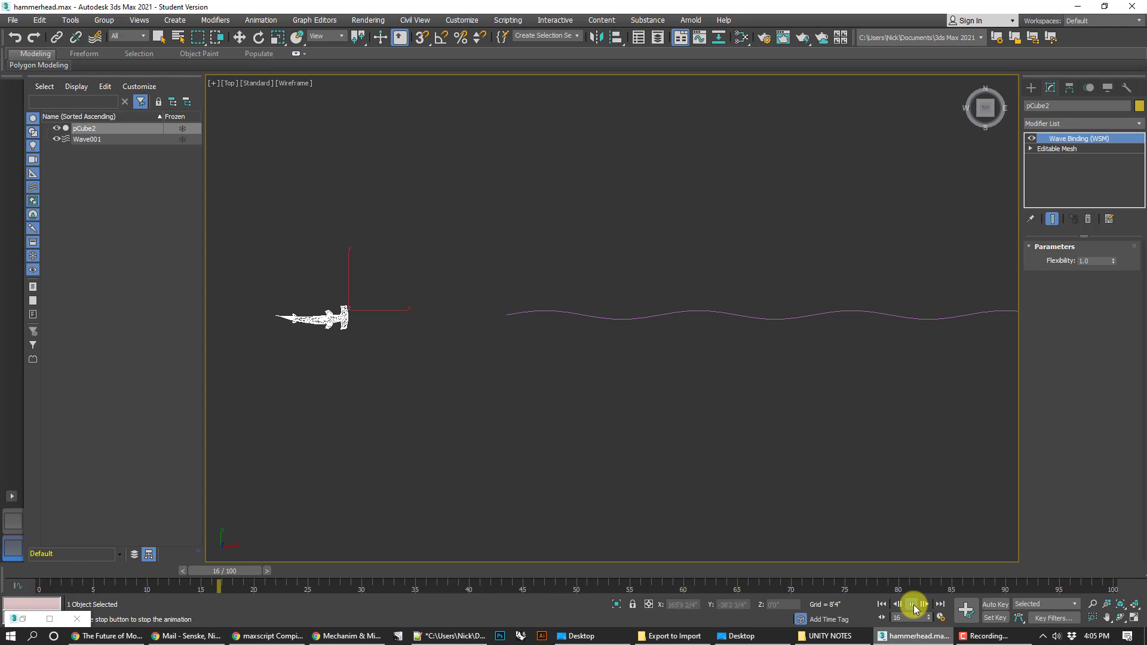
pyautogui.click(914, 606)
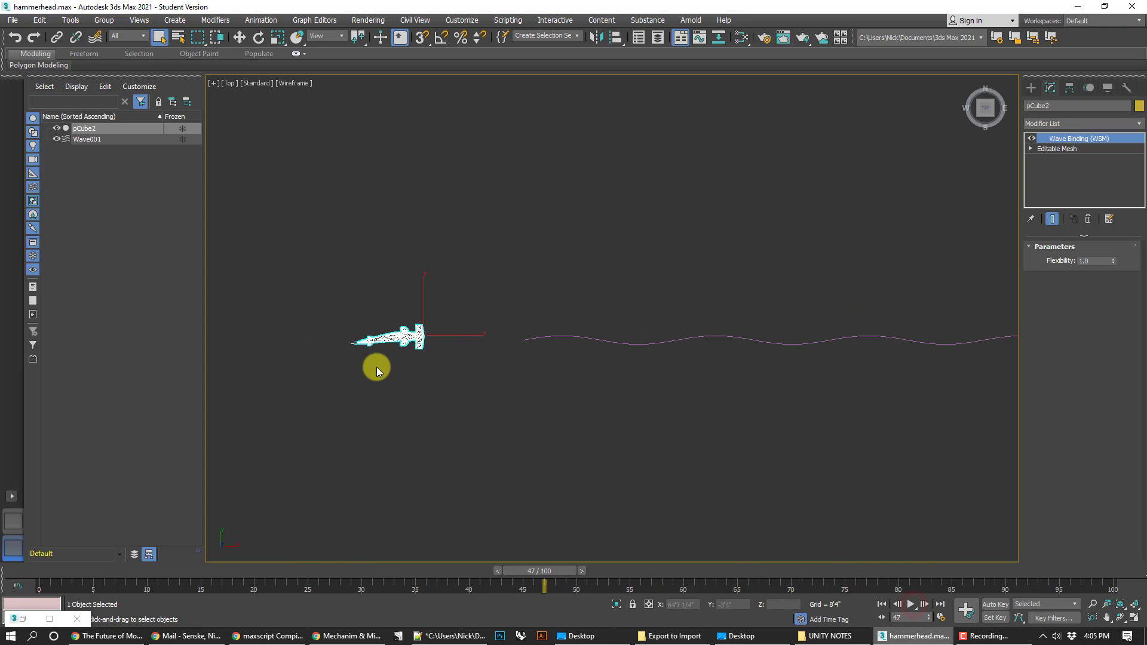
pyautogui.scroll(5, 376, 366)
pyautogui.moveTo(377, 366); pyautogui.dragTo(426, 311, button='middle')
pyautogui.scroll(3, 594, 396)
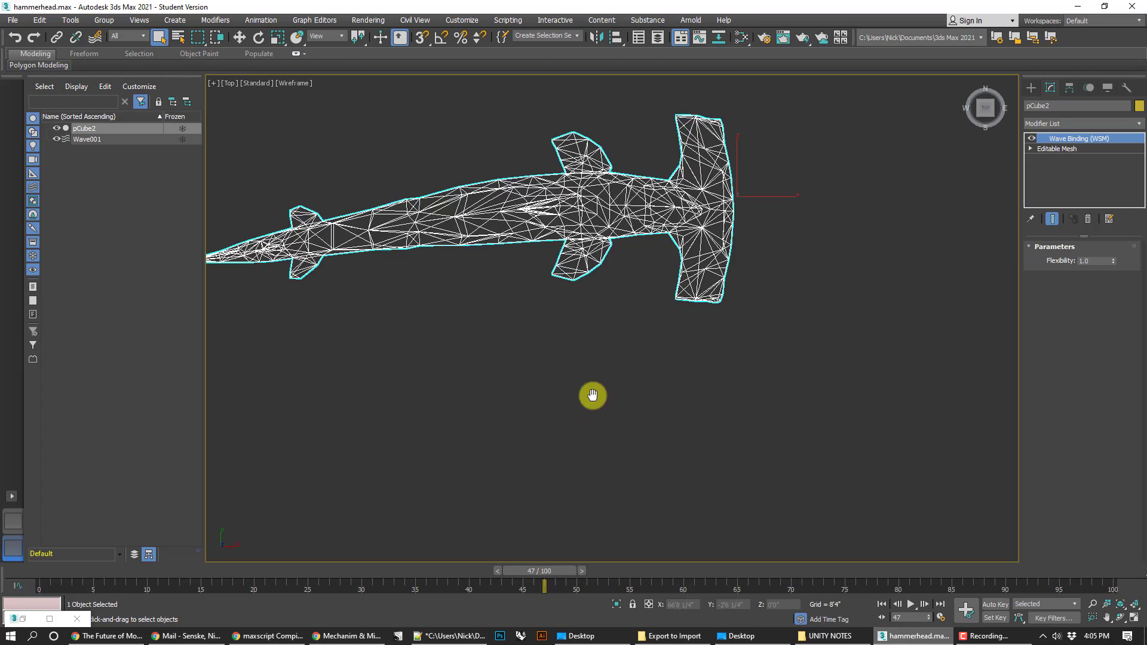
pyautogui.click(912, 605)
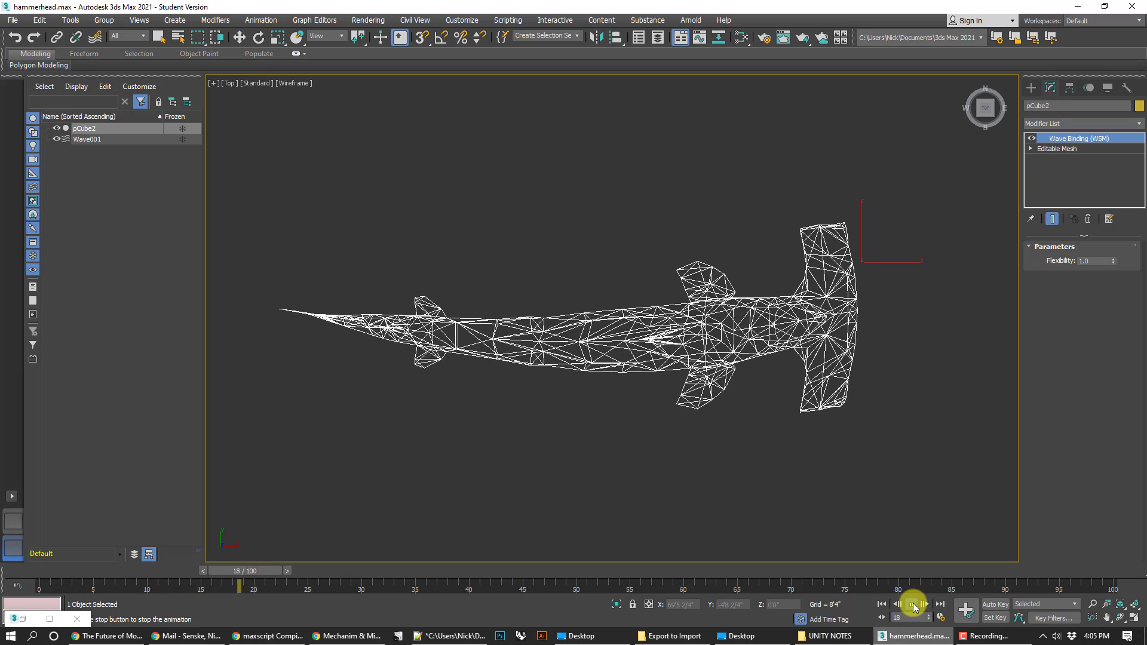
pyautogui.click(913, 605)
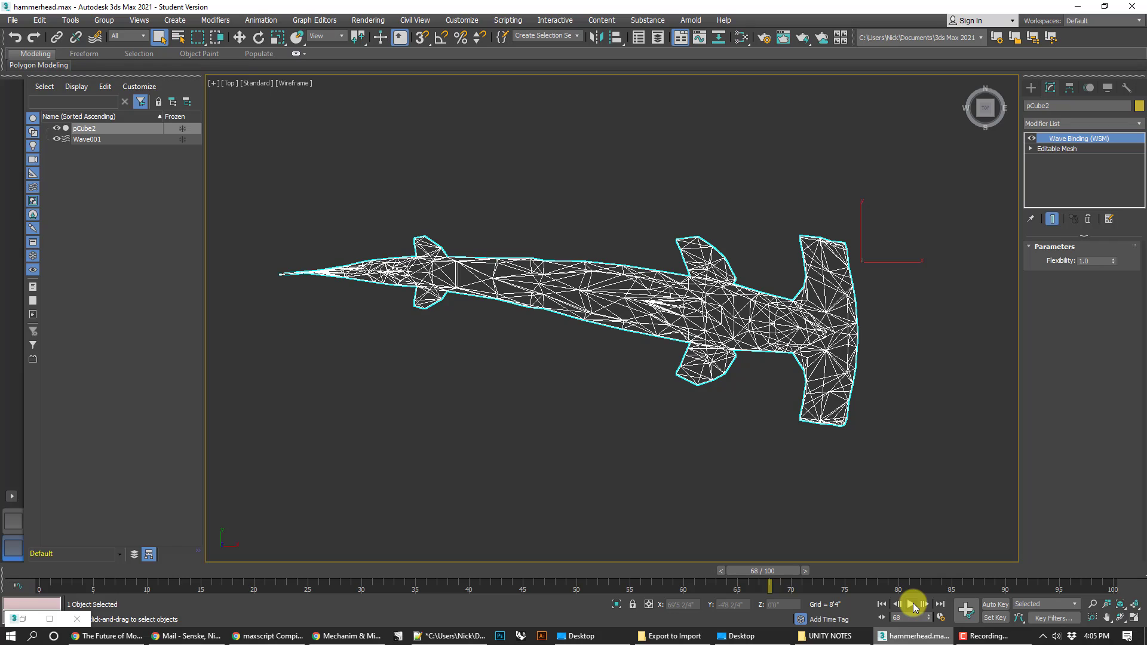
# Start a Line spline with both the initial type and the drag type set to Smooth.
pyautogui.click(623, 204)
pyautogui.scroll(-3, 653, 263)
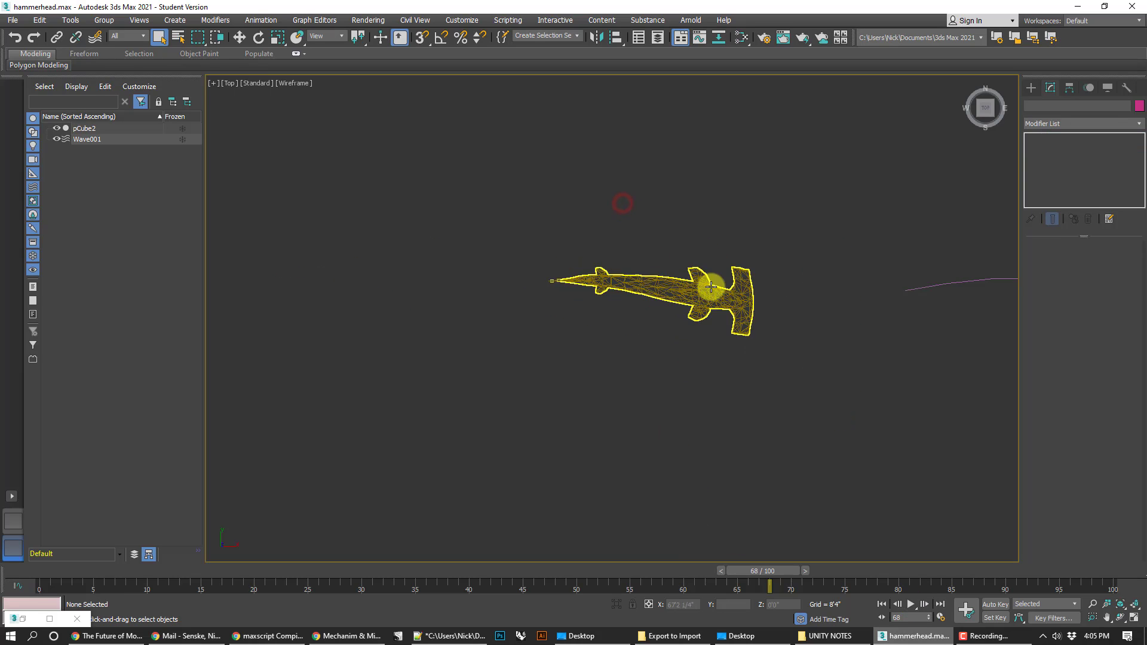
pyautogui.moveTo(653, 263); pyautogui.dragTo(590, 354, button='middle')
pyautogui.click(550, 371)
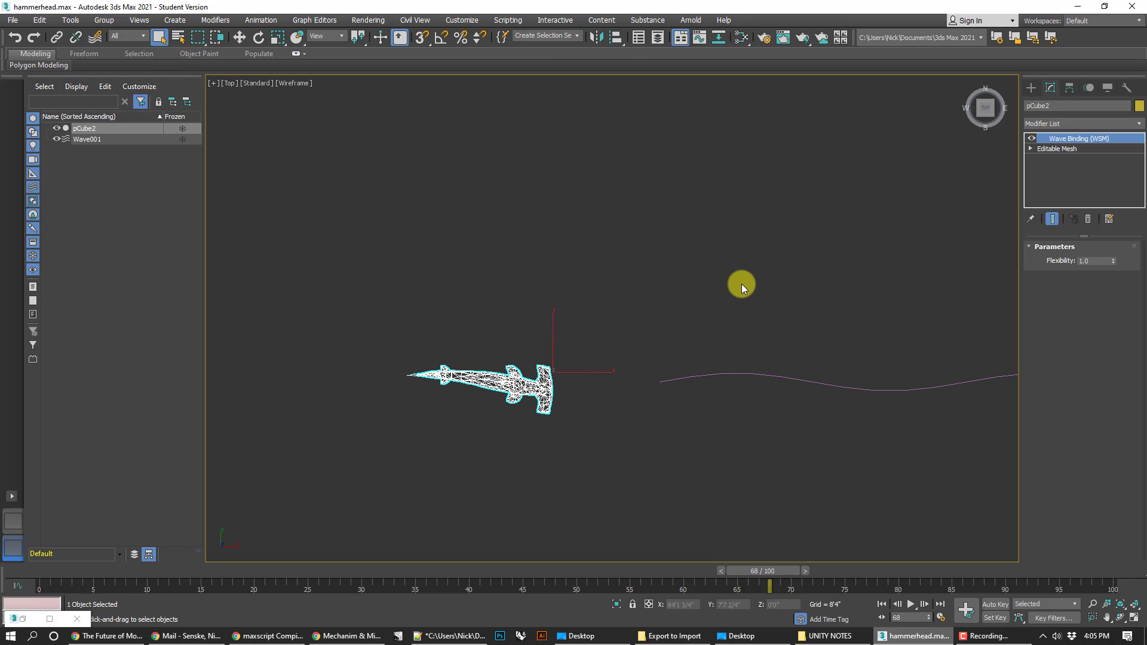
pyautogui.moveTo(742, 289); pyautogui.dragTo(598, 357, button='middle')
pyautogui.click(750, 304)
pyautogui.click(1030, 87)
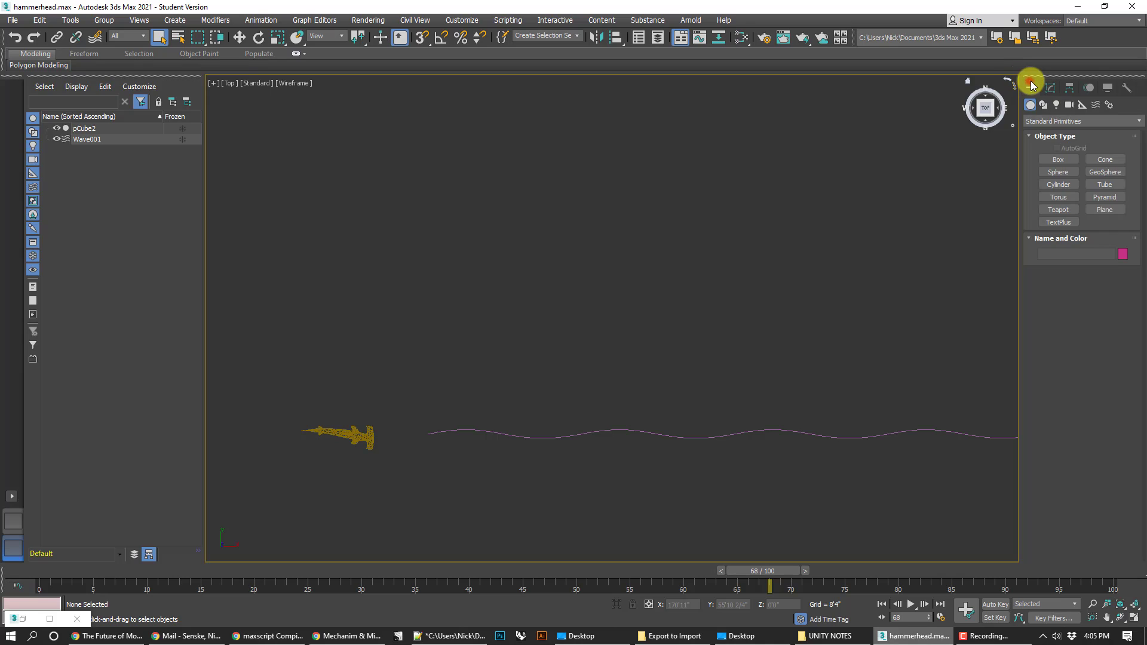
pyautogui.click(1043, 105)
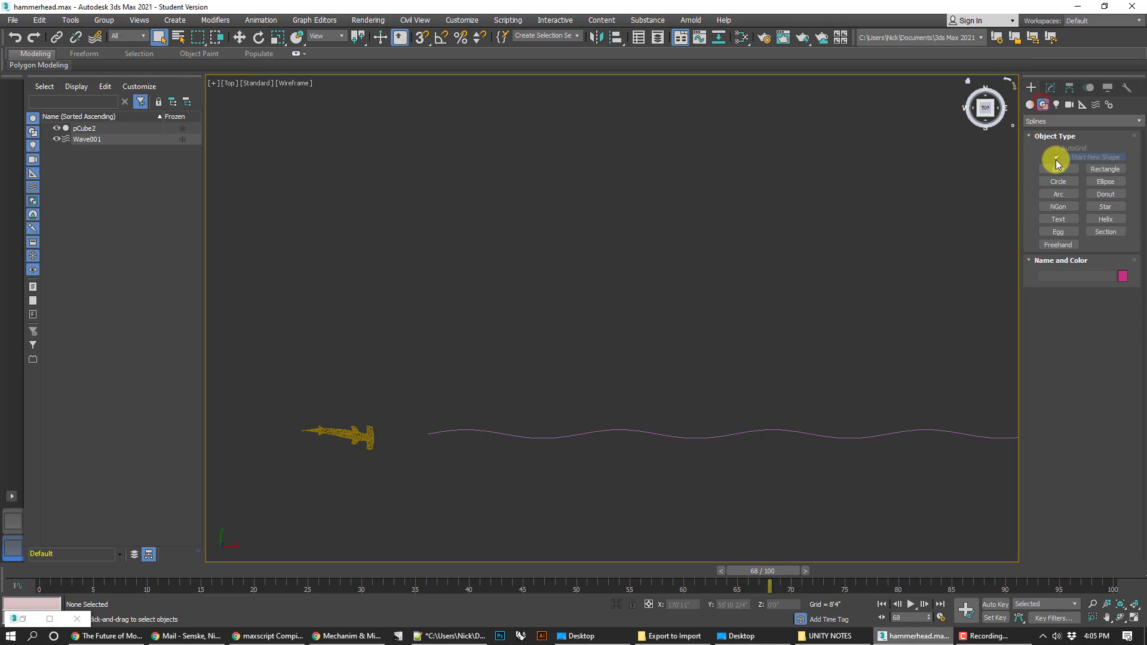
pyautogui.click(1058, 169)
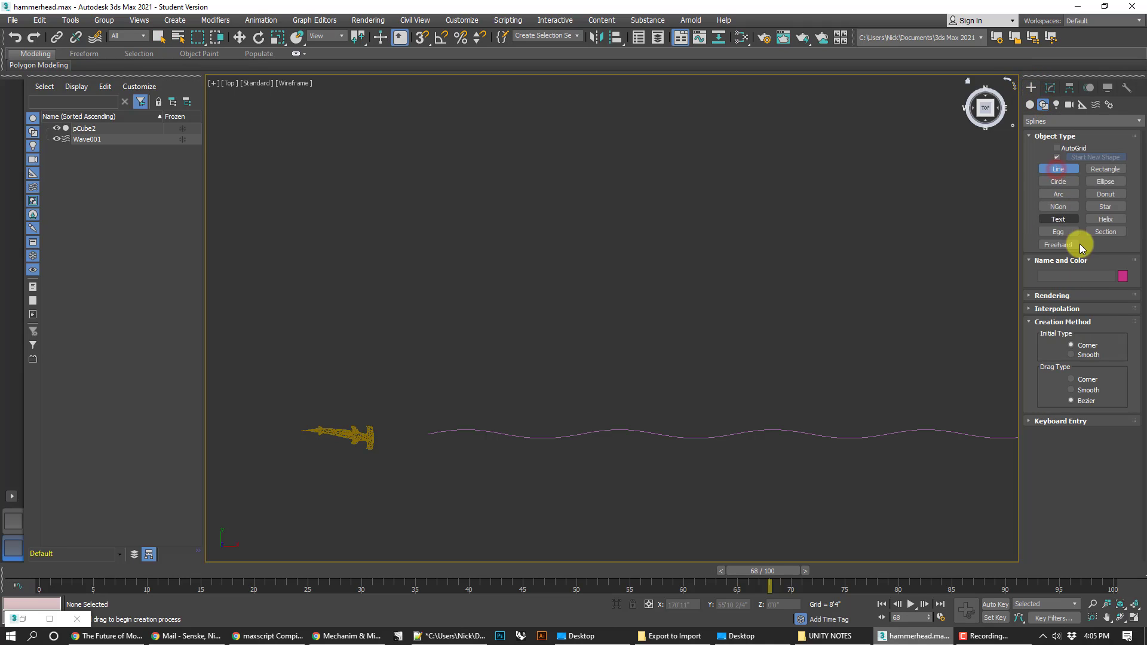
pyautogui.click(1075, 356)
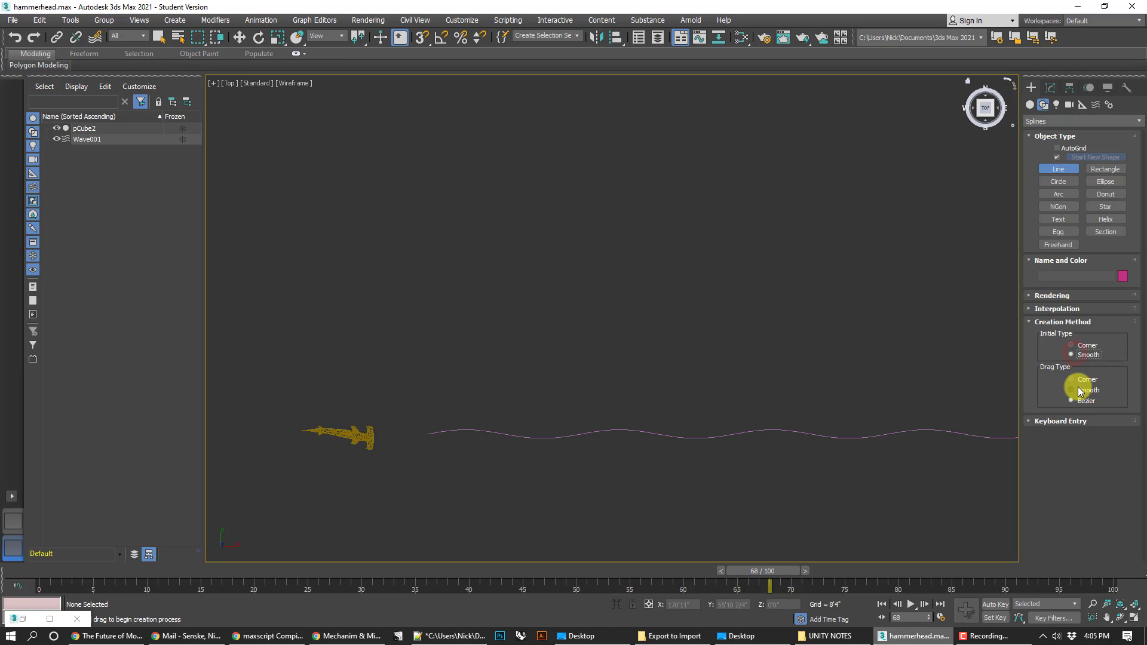
pyautogui.click(1081, 390)
# Draw a large closed spline loop with eight smooth vertices above the wave in the top view.
pyautogui.scroll(-3, 721, 377)
pyautogui.click(612, 371)
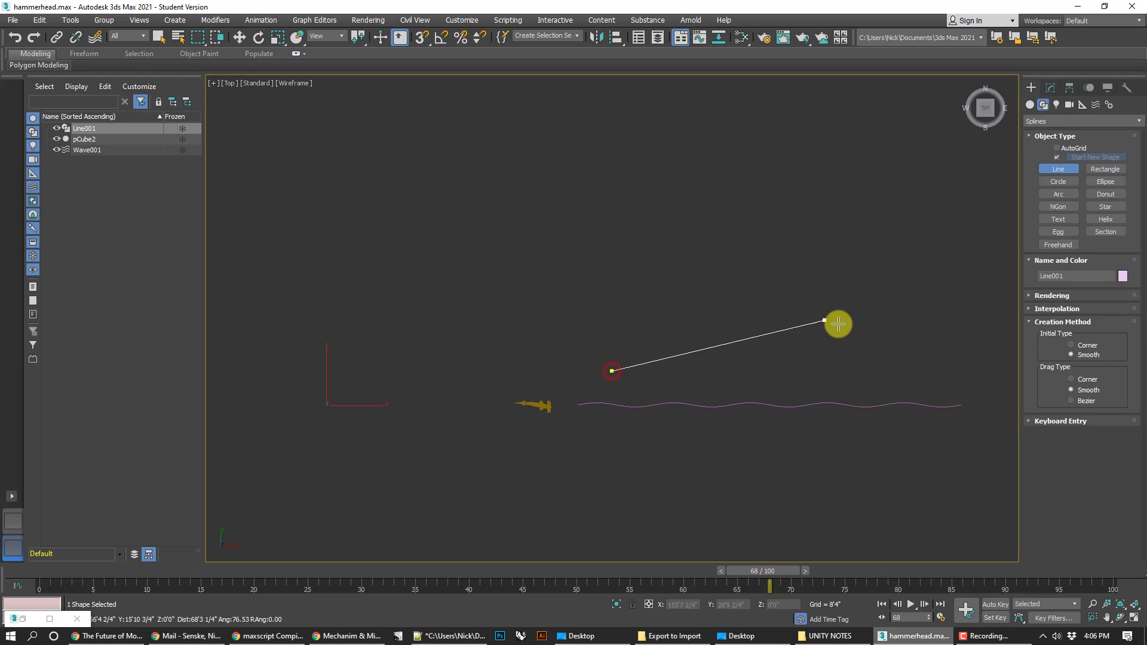
pyautogui.click(810, 362)
pyautogui.click(892, 295)
pyautogui.click(865, 197)
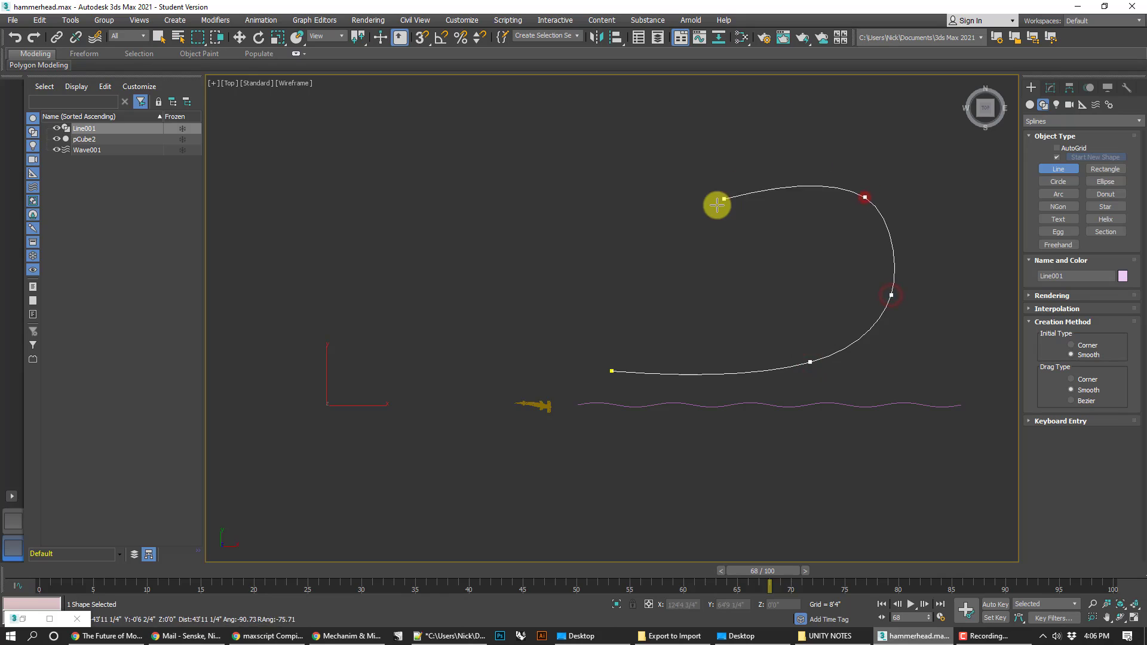
pyautogui.click(716, 205)
pyautogui.click(541, 153)
pyautogui.click(360, 206)
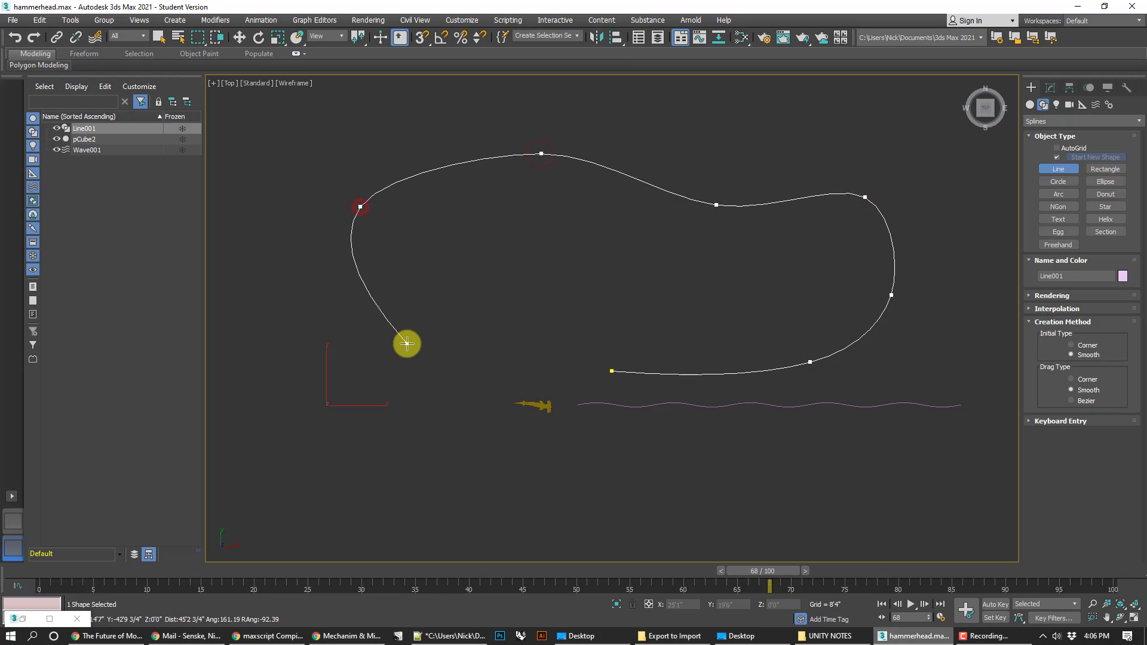
pyautogui.click(407, 344)
pyautogui.click(612, 371)
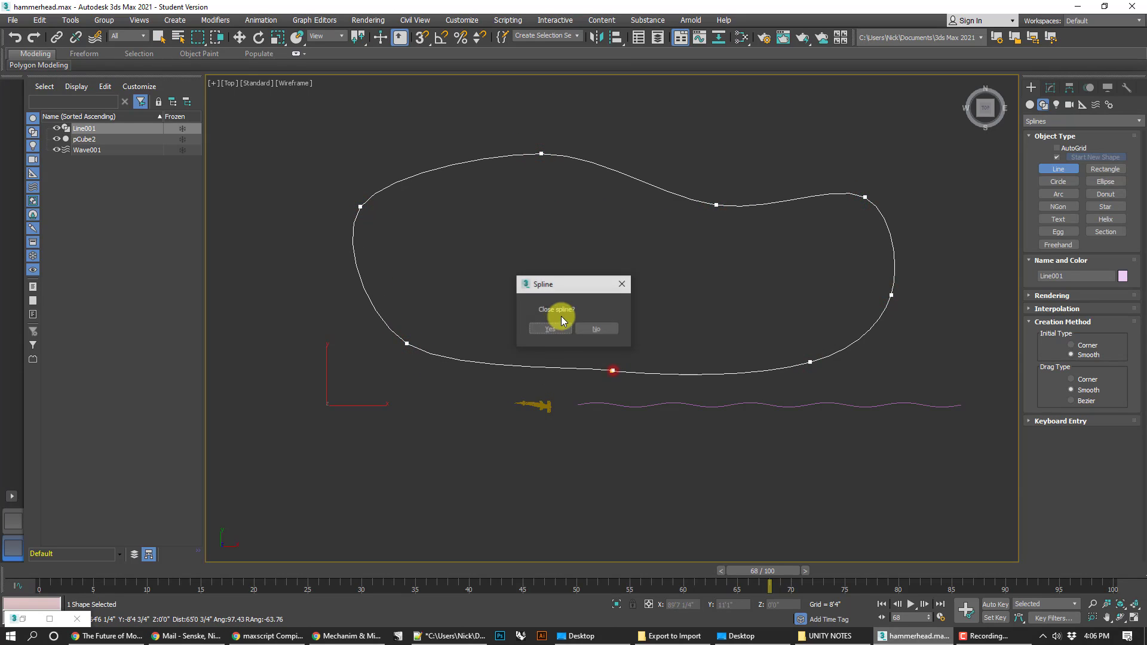
pyautogui.click(559, 327)
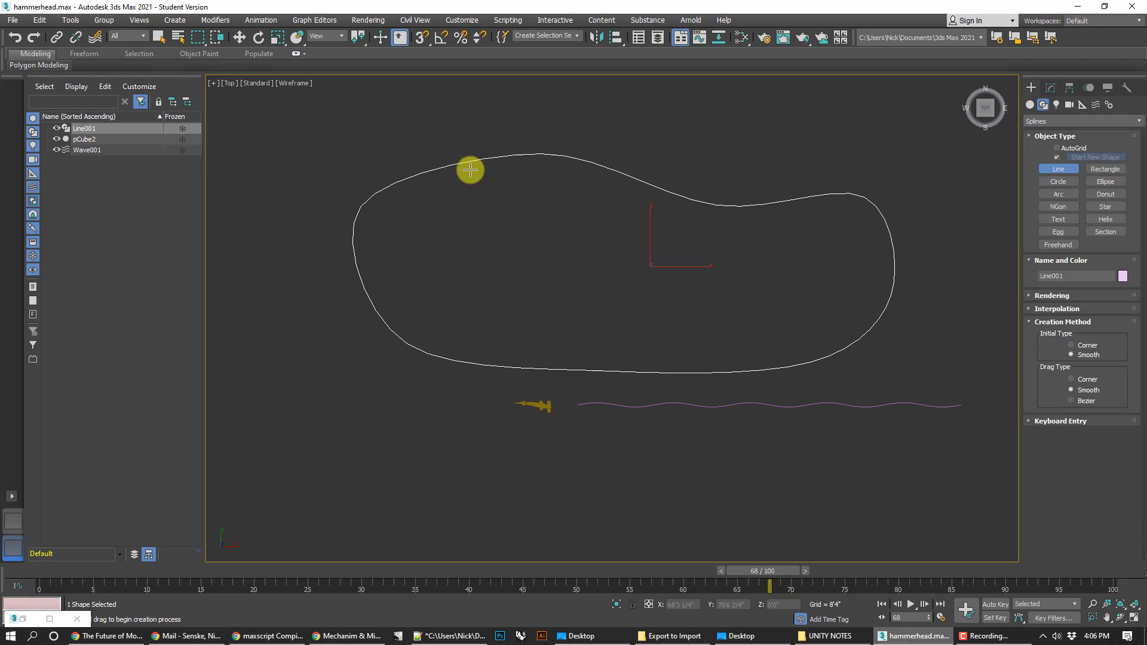
# Move the vertex at the dip in the loop's upper edge inward to deepen the bend.
pyautogui.click(1050, 88)
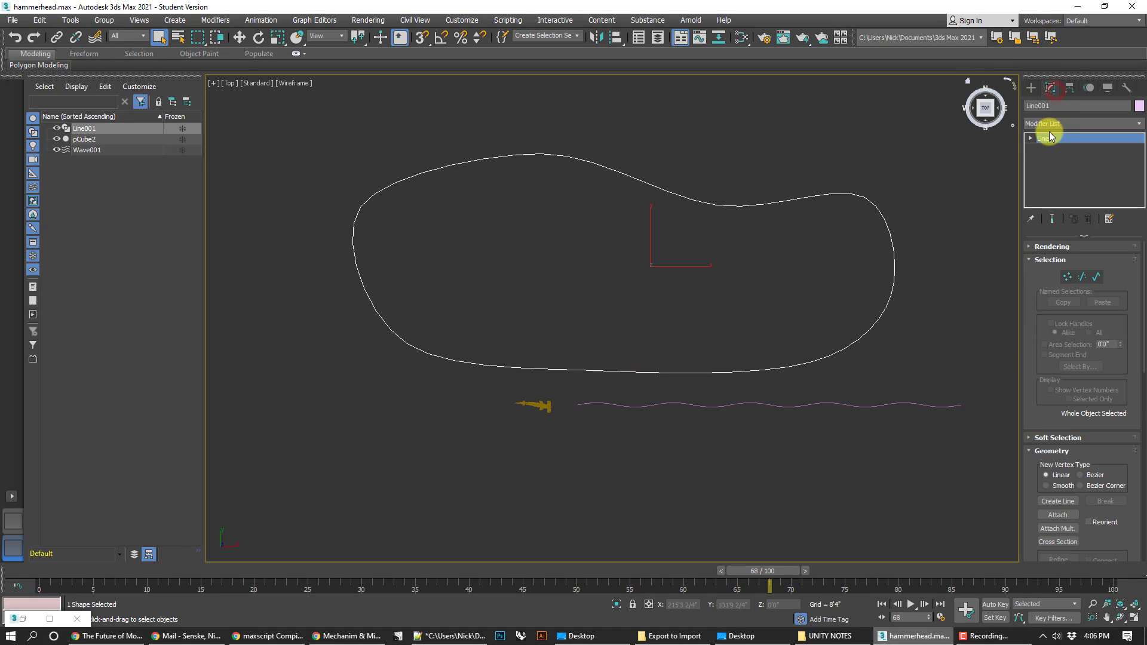
pyautogui.click(1067, 276)
pyautogui.click(716, 202)
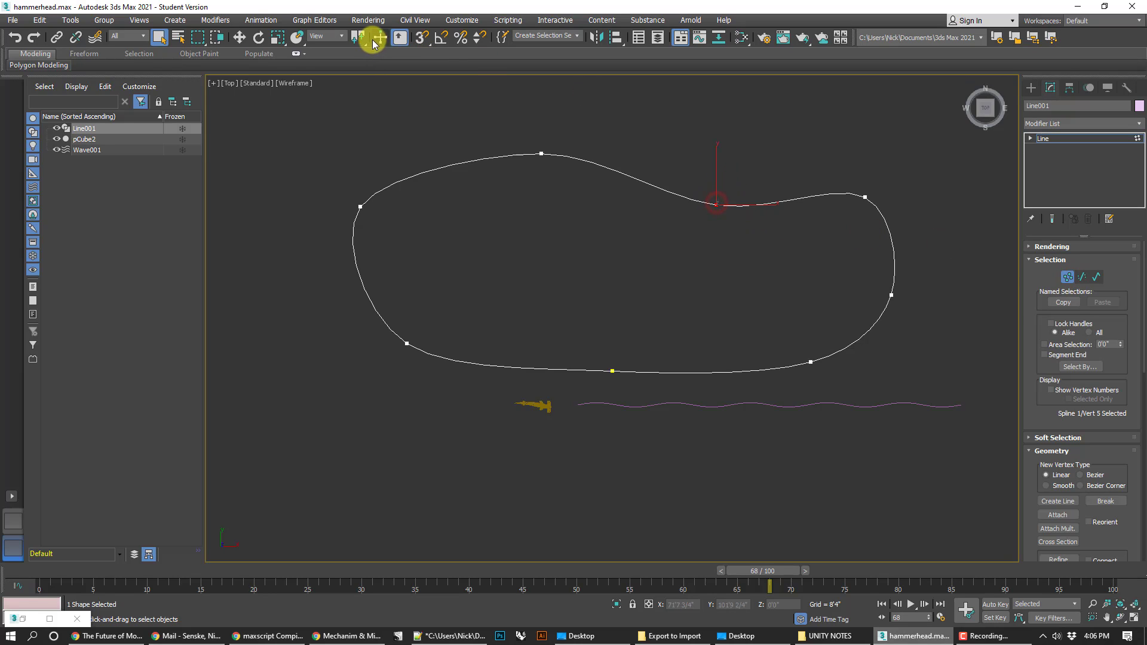
pyautogui.click(238, 36)
pyautogui.moveTo(723, 187); pyautogui.dragTo(649, 257)
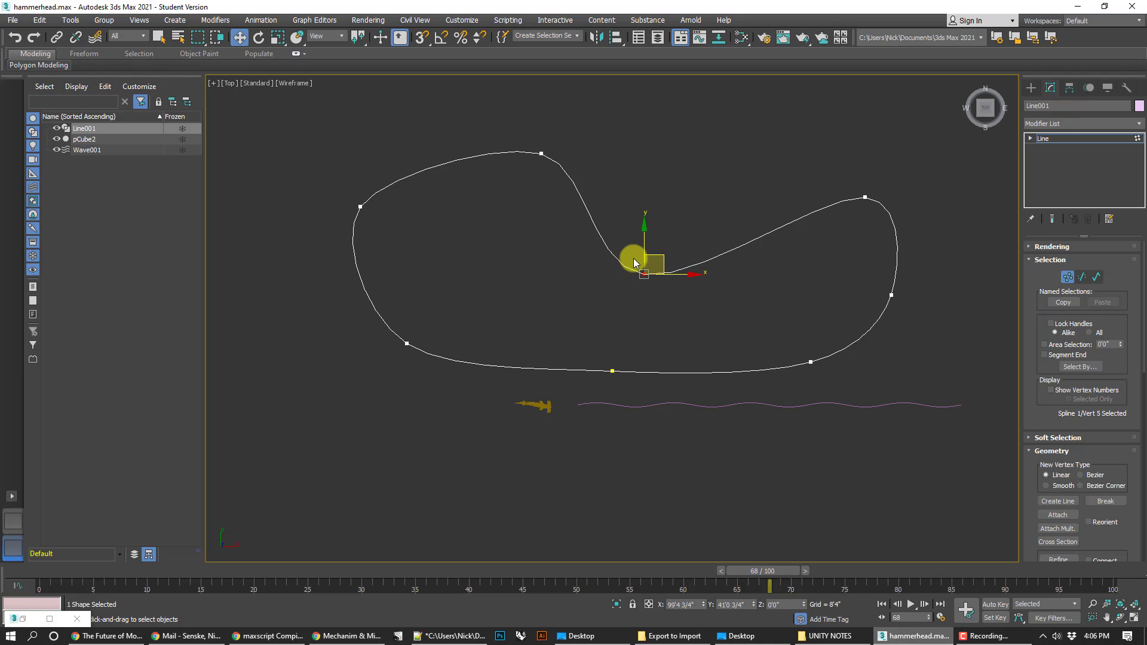
# Add the lower-left and far-right vertices to the selected dip vertex and raise all three in the front view.
pyautogui.keyDown('ctrl'); pyautogui.click(407, 343); pyautogui.keyUp('ctrl')
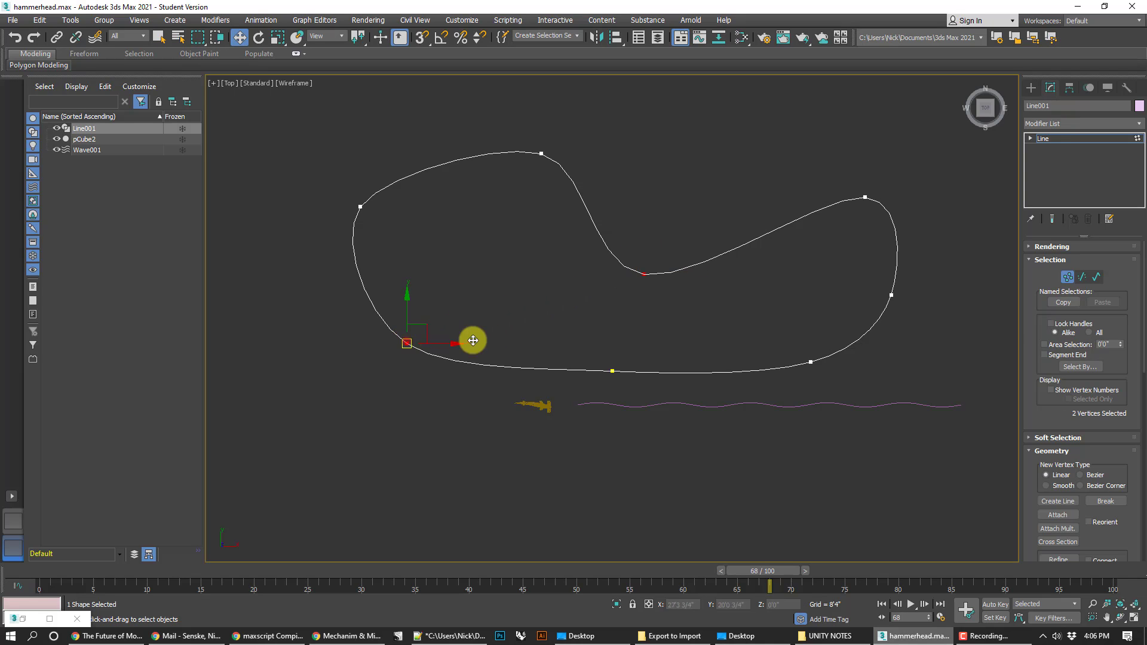
pyautogui.keyDown('ctrl'); pyautogui.click(890, 298); pyautogui.keyUp('ctrl')
pyautogui.press('f')
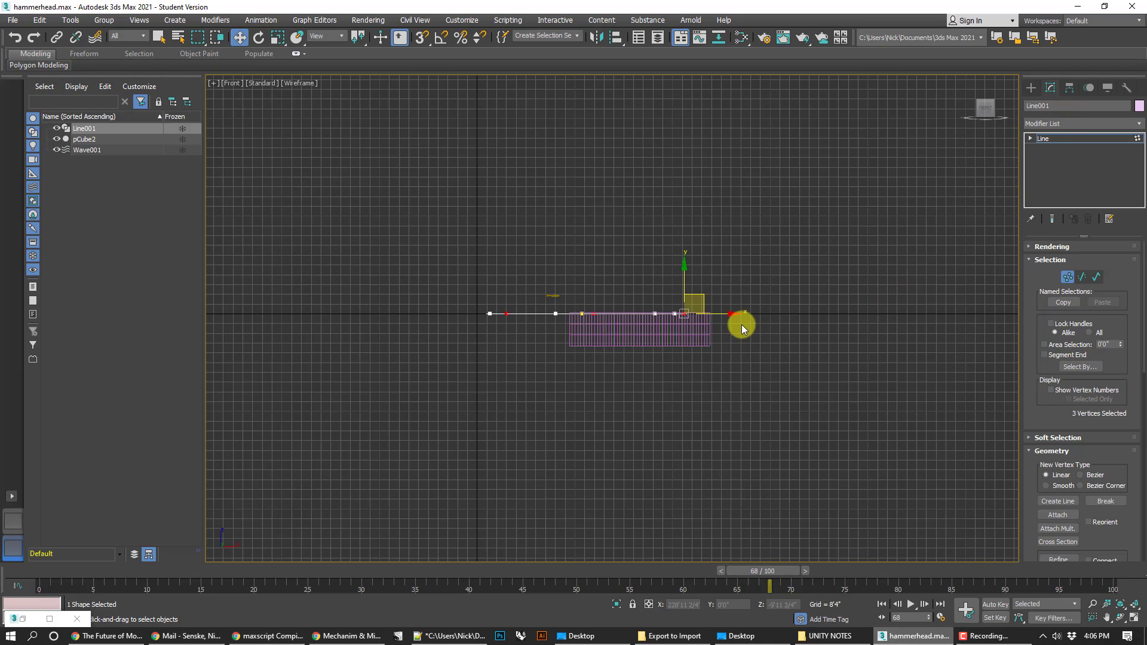
pyautogui.moveTo(742, 329); pyautogui.dragTo(742, 350, button='middle')
pyautogui.moveTo(684, 297); pyautogui.dragTo(681, 276)
pyautogui.click(586, 267)
# Lower the path's first vertex and raise the rightmost peak vertex slightly in the front view.
pyautogui.scroll(5, 568, 343)
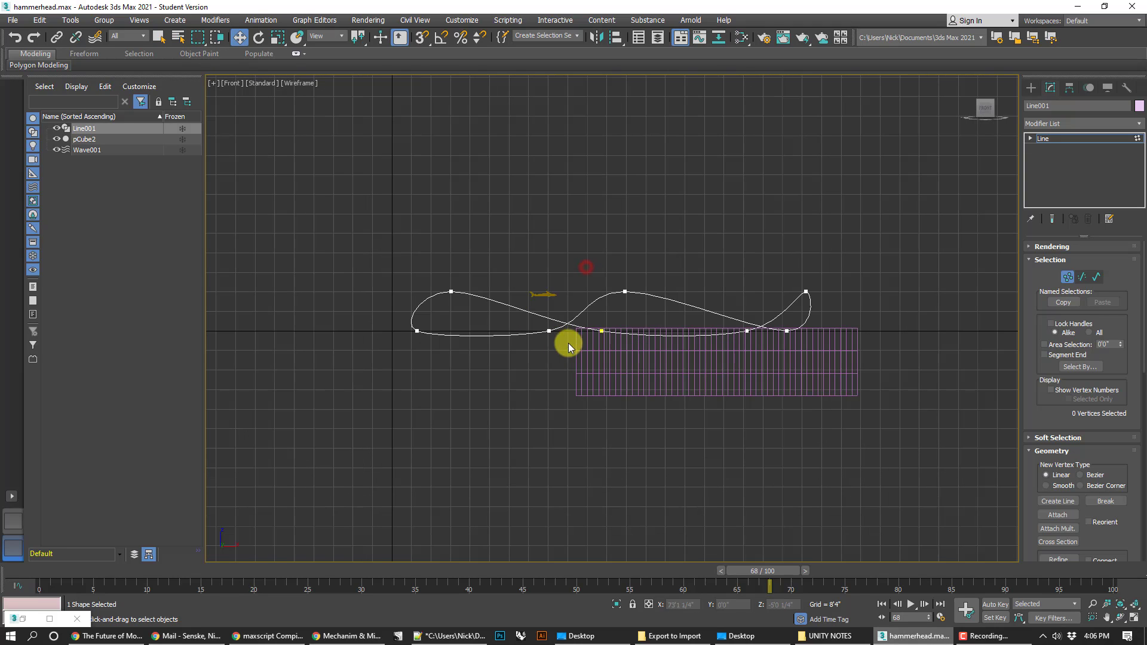
pyautogui.click(601, 332)
pyautogui.moveTo(604, 295); pyautogui.dragTo(593, 342)
pyautogui.moveTo(804, 291)
pyautogui.mouseDown()
pyautogui.moveTo(804, 267)
pyautogui.moveTo(807, 277)
pyautogui.mouseUp()
# Examine the undulating path around the shark from several angles in the perspective view.
pyautogui.click(748, 259)
pyautogui.moveTo(748, 259); pyautogui.dragTo(697, 294, button='middle')
pyautogui.press('p')
pyautogui.keyDown('alt'); pyautogui.moveTo(773, 306); pyautogui.dragTo(712, 387, button='middle'); pyautogui.keyUp('alt')
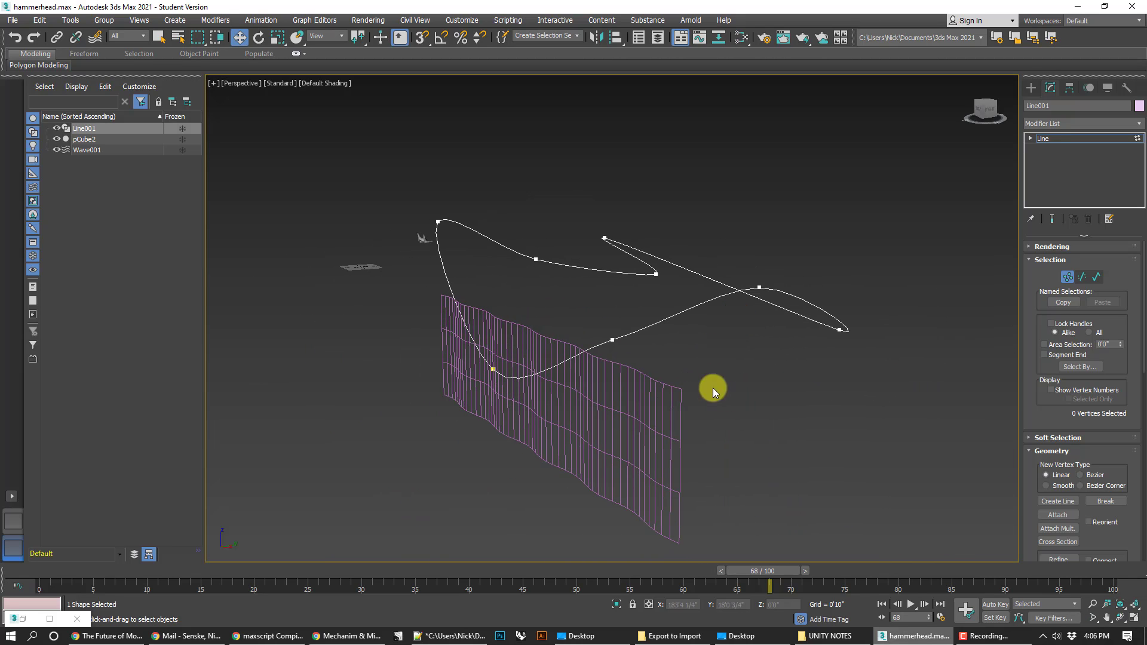
pyautogui.click(1121, 617)
pyautogui.moveTo(609, 328); pyautogui.dragTo(706, 338)
pyautogui.click(244, 38)
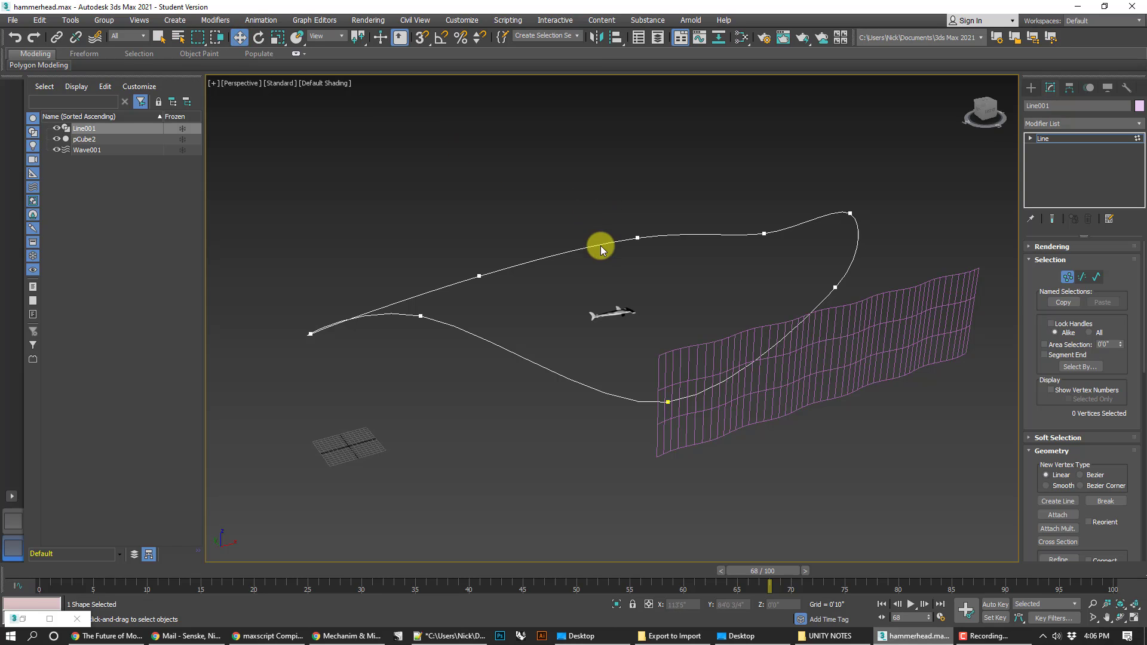
pyautogui.moveTo(625, 243); pyautogui.dragTo(596, 248, button='middle')
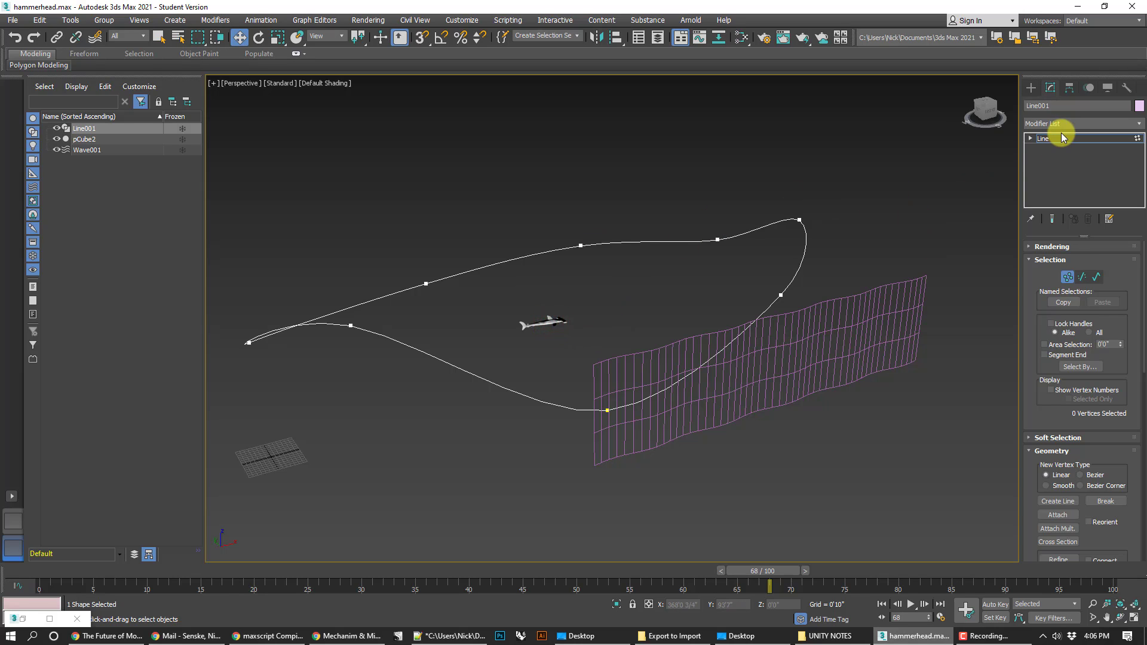
# Leave vertex editing on the spline, select the shark and show its motion controller assignments.
pyautogui.click(158, 37)
pyautogui.click(554, 322)
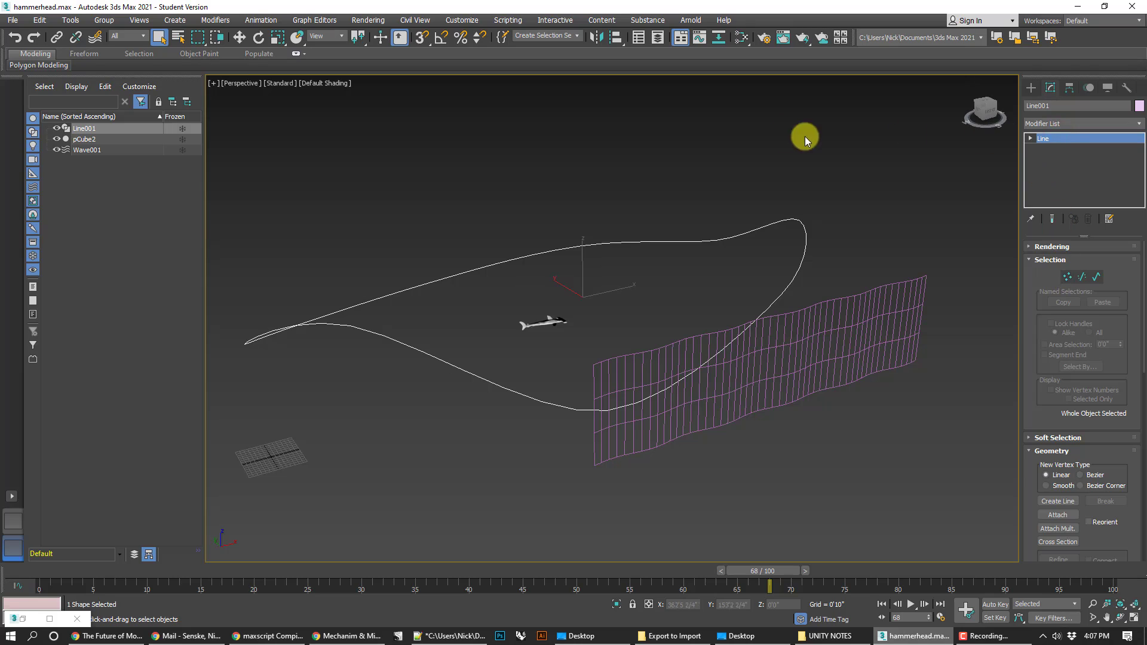
pyautogui.click(763, 132)
pyautogui.click(541, 322)
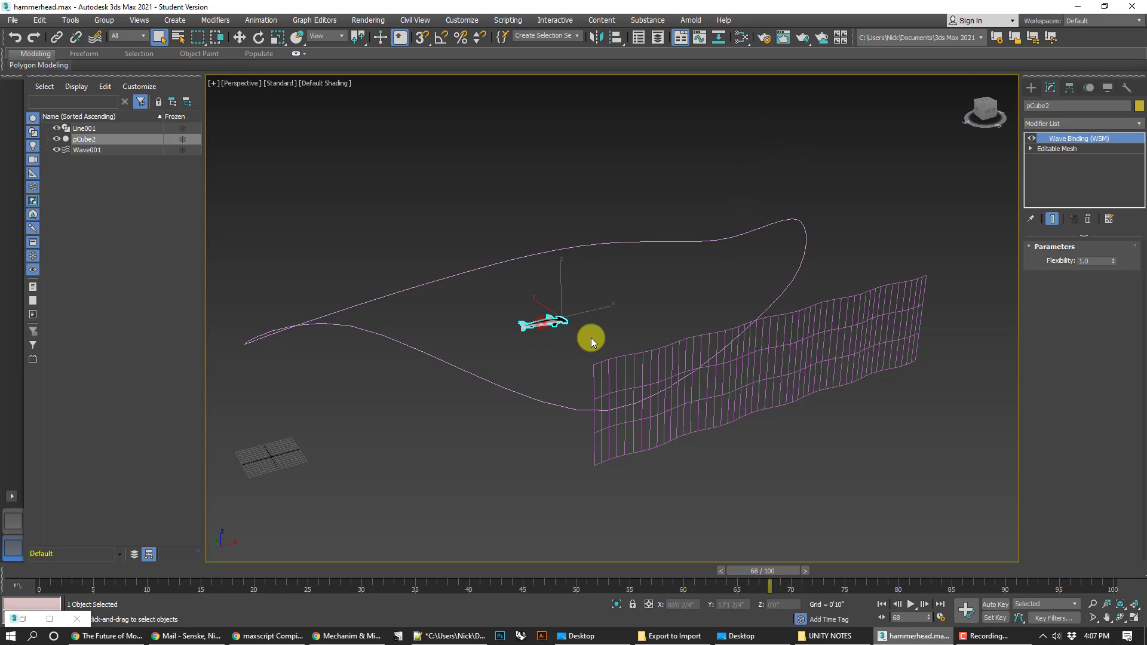
pyautogui.click(1089, 89)
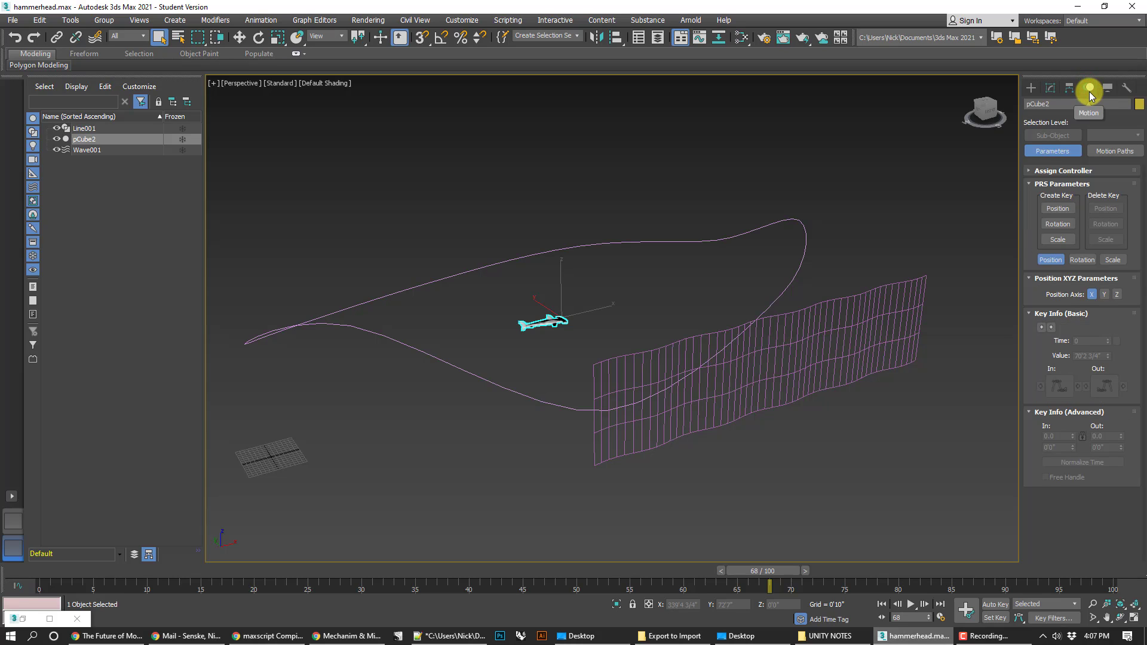
pyautogui.click(1033, 172)
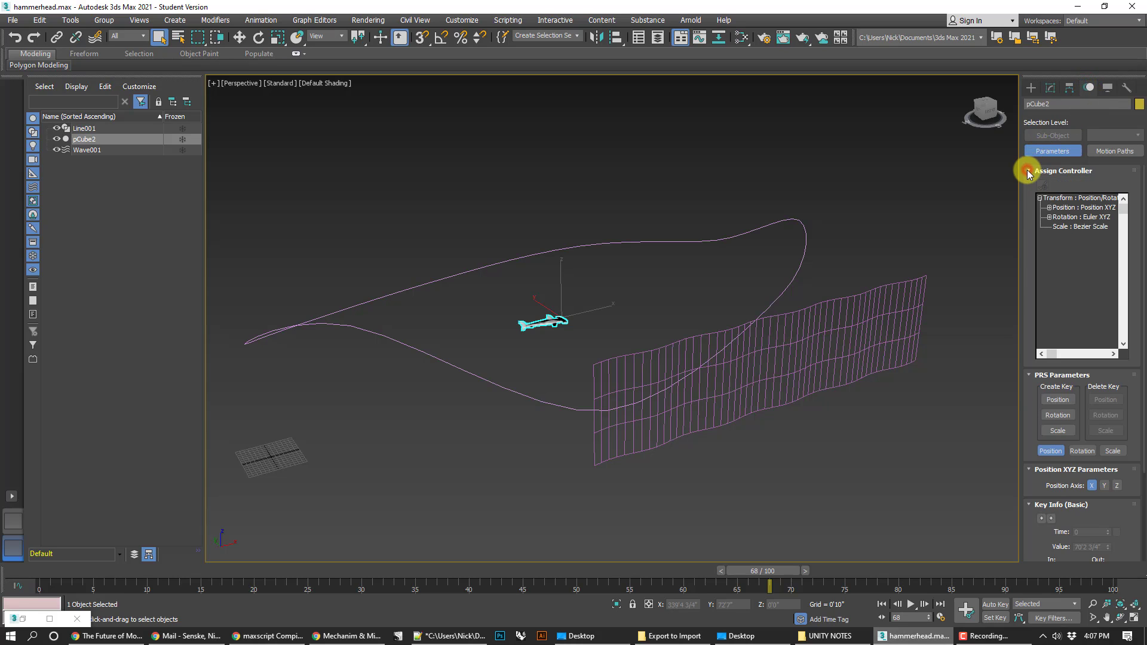
pyautogui.click(1056, 199)
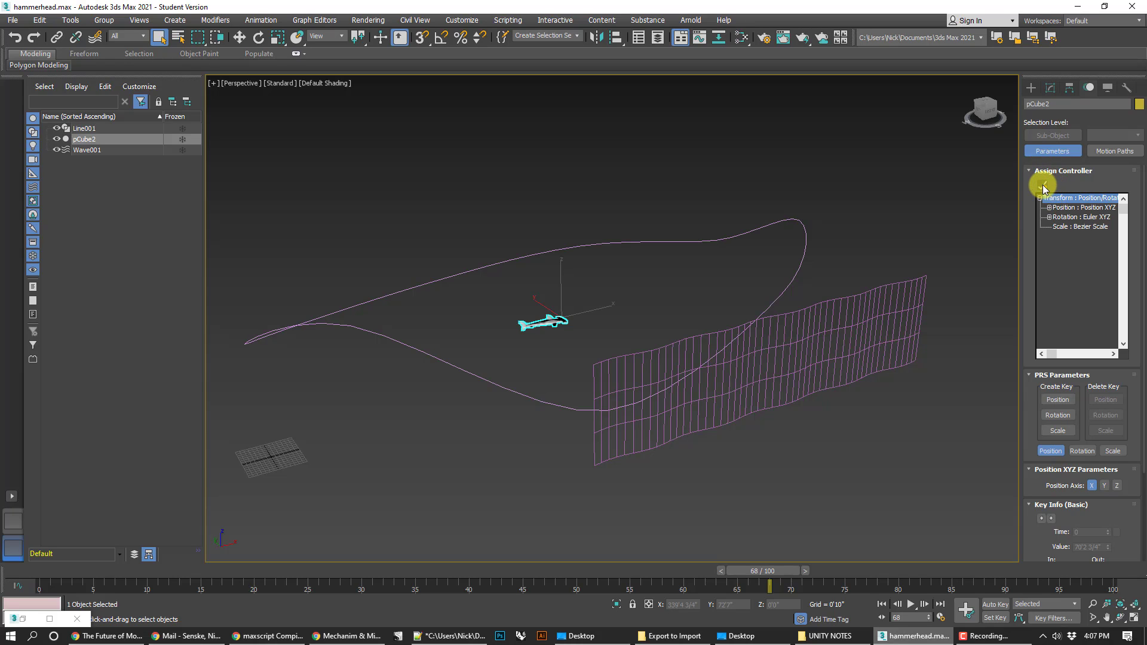
pyautogui.click(1041, 184)
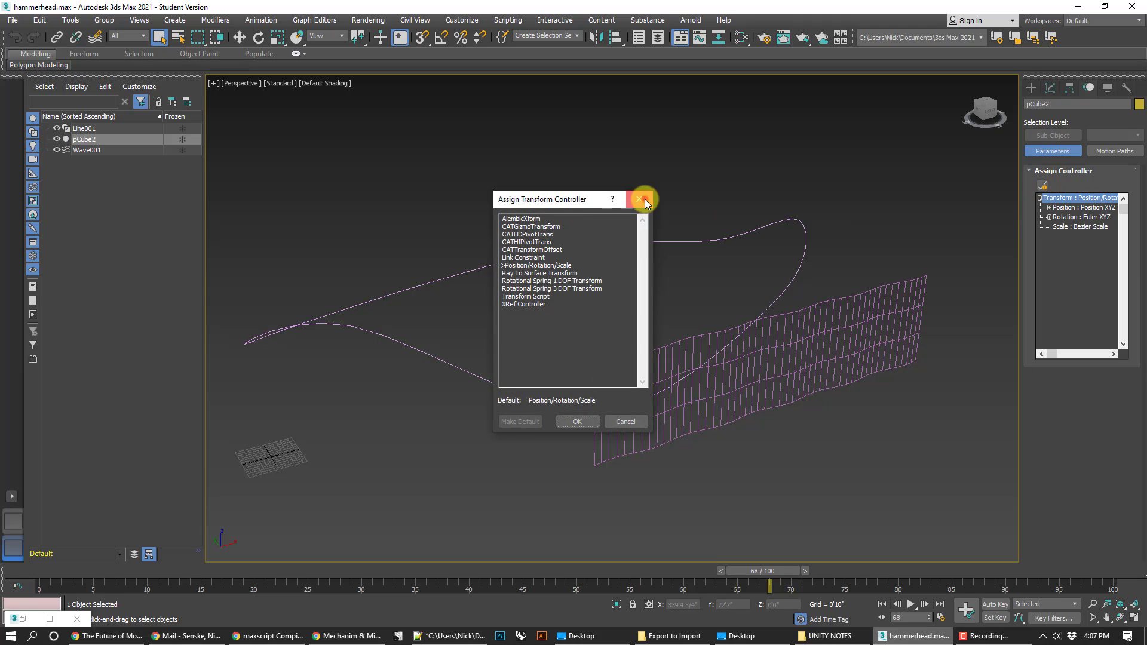
pyautogui.click(640, 200)
# Assign a Path Constraint controller to the shark's position track.
pyautogui.click(1063, 208)
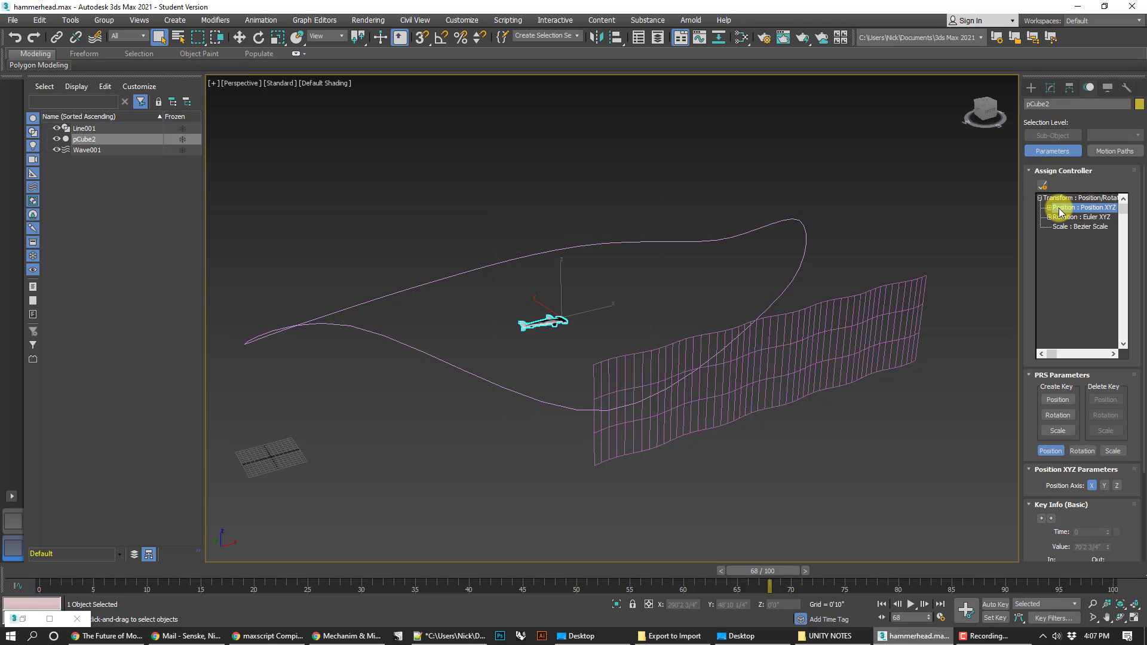
pyautogui.click(1042, 184)
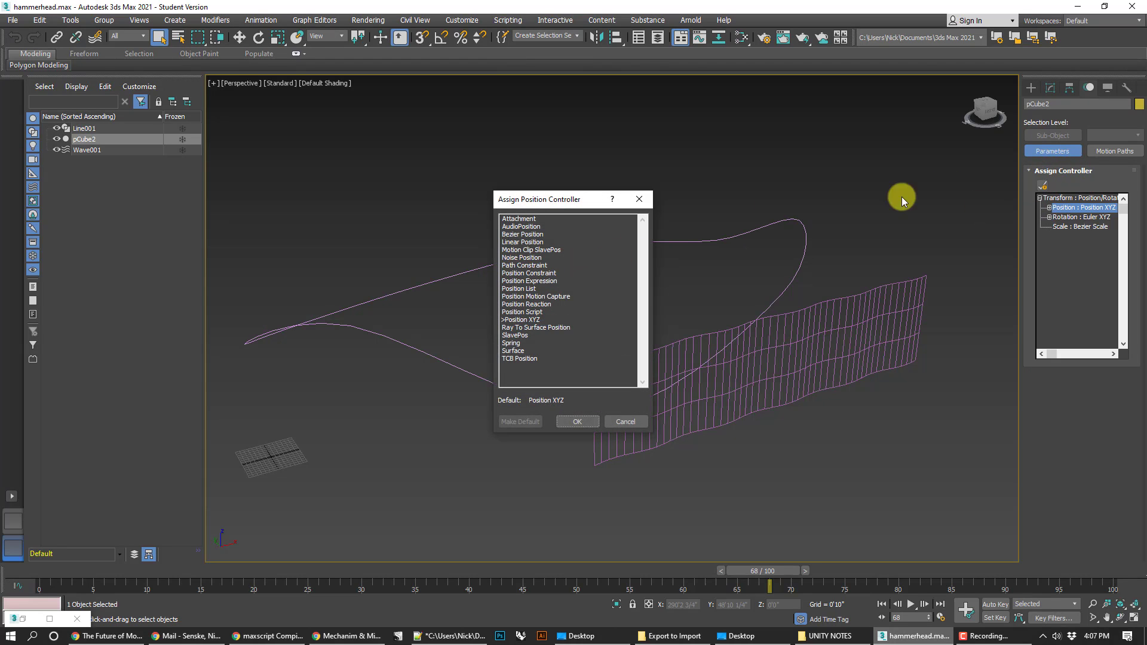
pyautogui.click(523, 267)
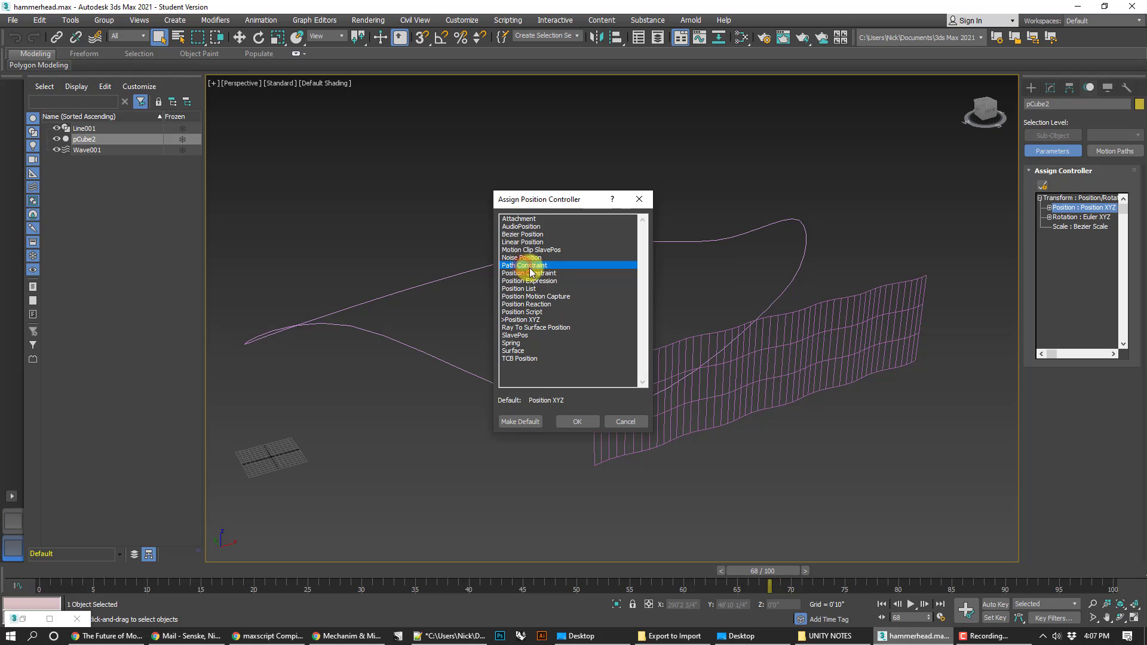
pyautogui.click(578, 422)
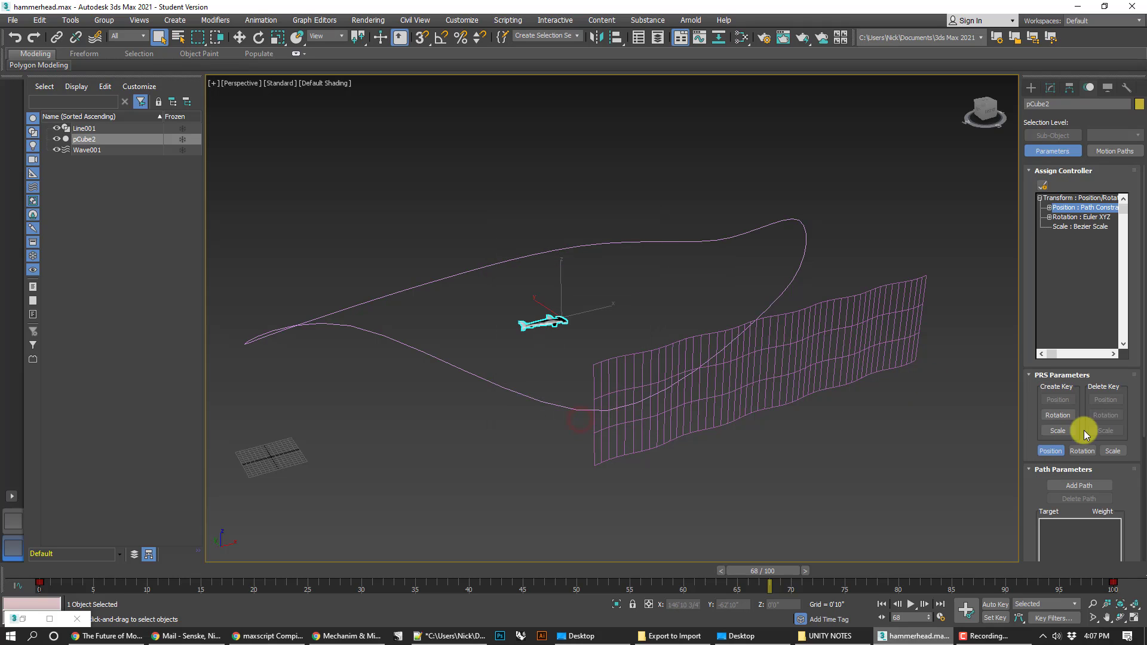
# Try adding the closed spline Line001 as the target of the shark's path constraint, and undo it.
pyautogui.scroll(-2, 1046, 478)
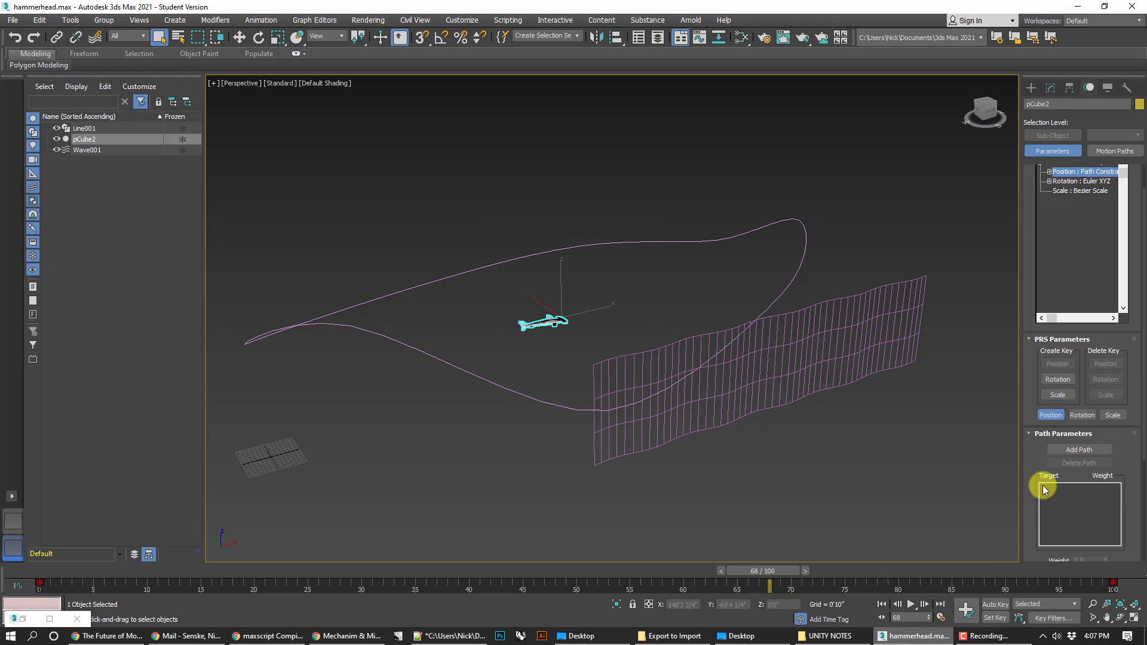
pyautogui.click(1069, 452)
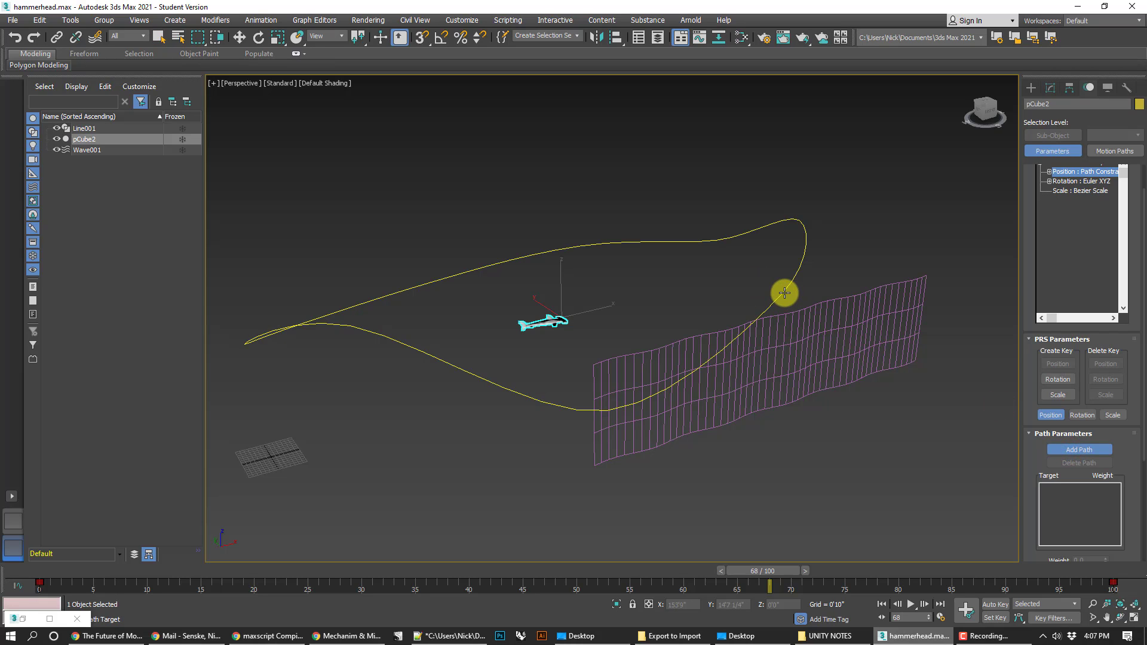
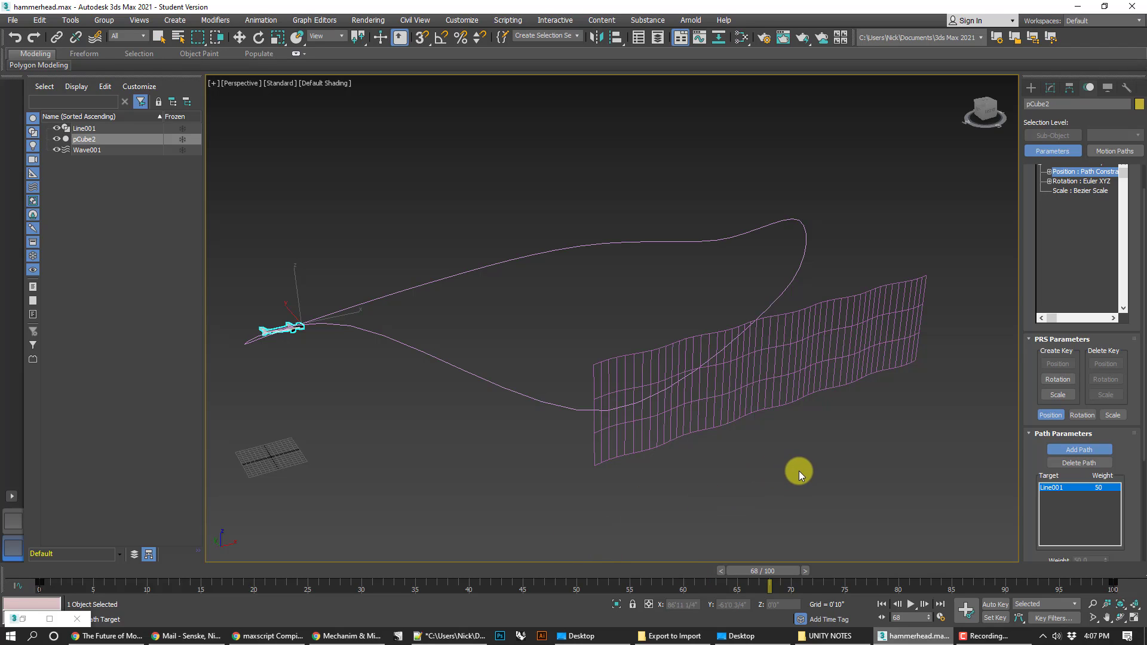
pyautogui.hotkey('ctrl', 'z')
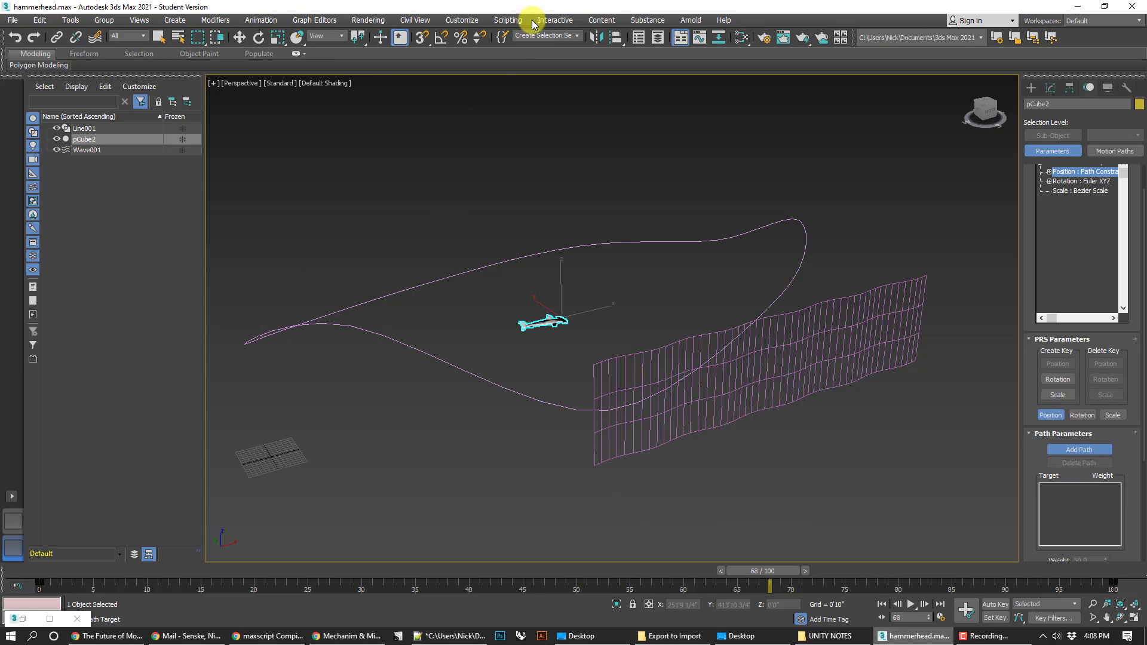
pyautogui.click(76, 21)
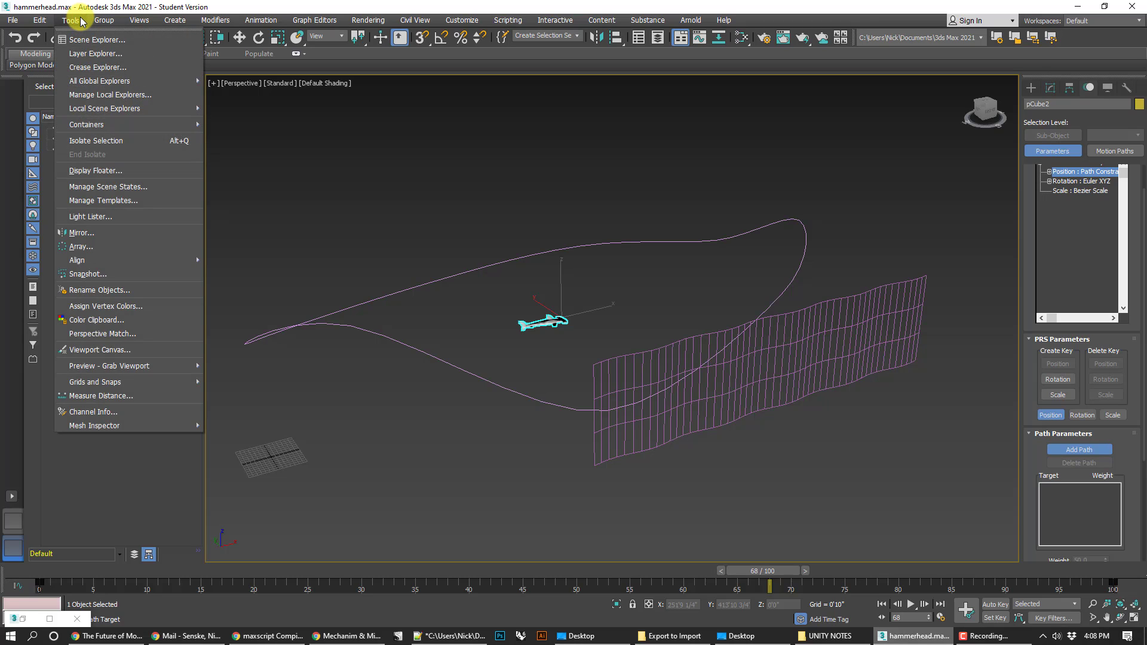
pyautogui.moveTo(261, 25)
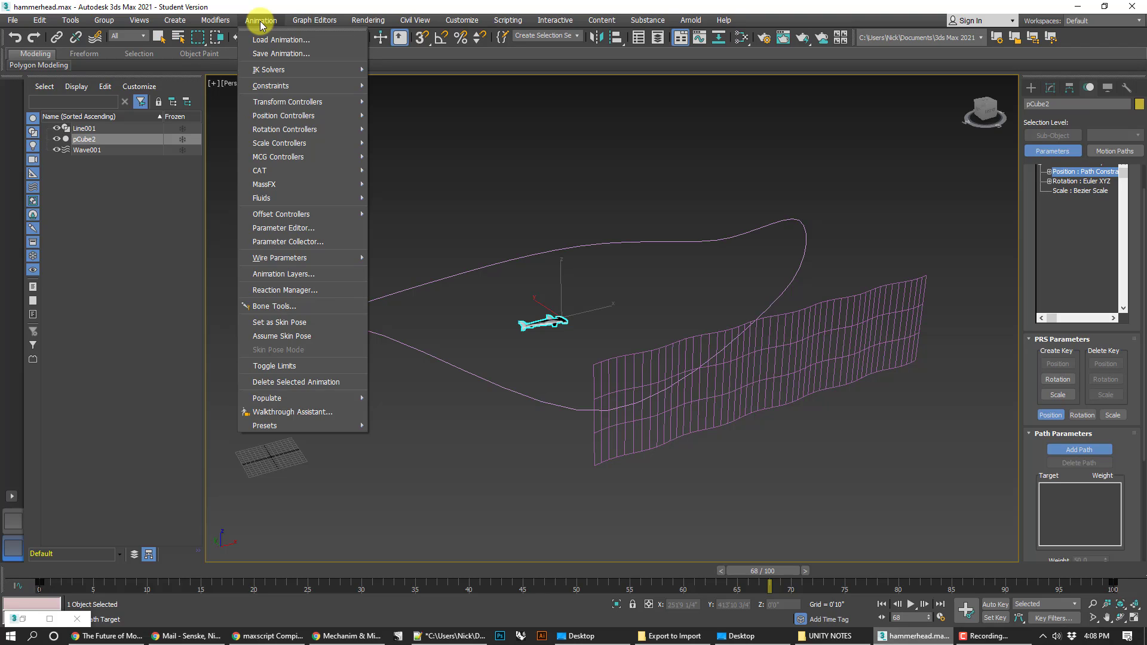
pyautogui.click(1080, 233)
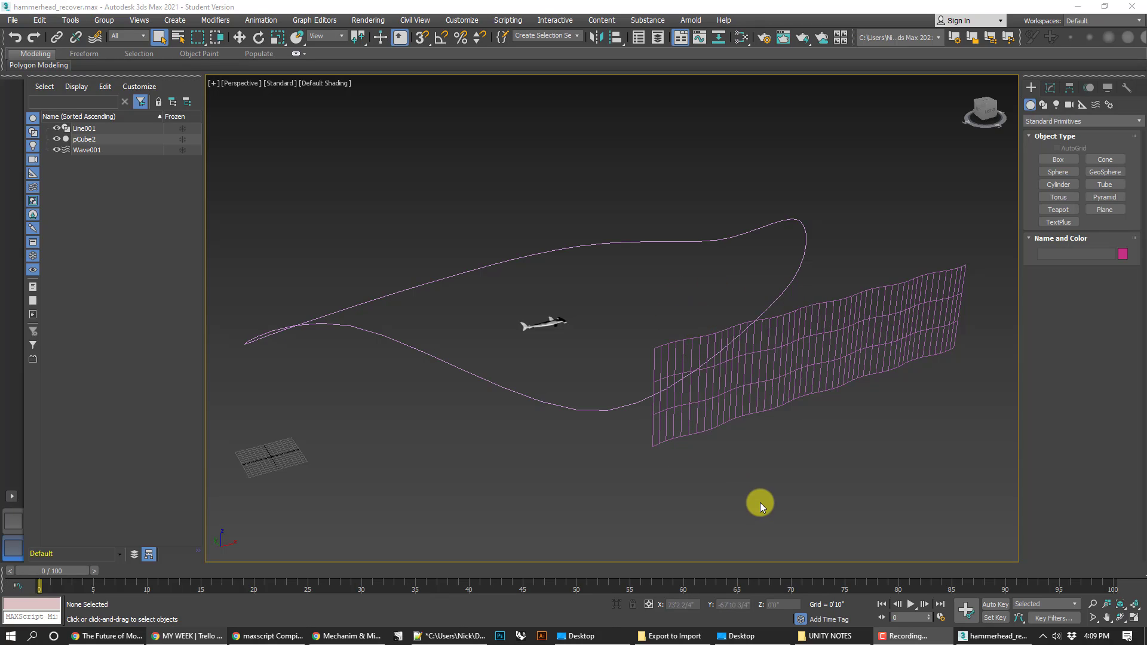
# Set the animation length to 300 frames in the time configuration and accept the re-scale time values.
pyautogui.click(942, 618)
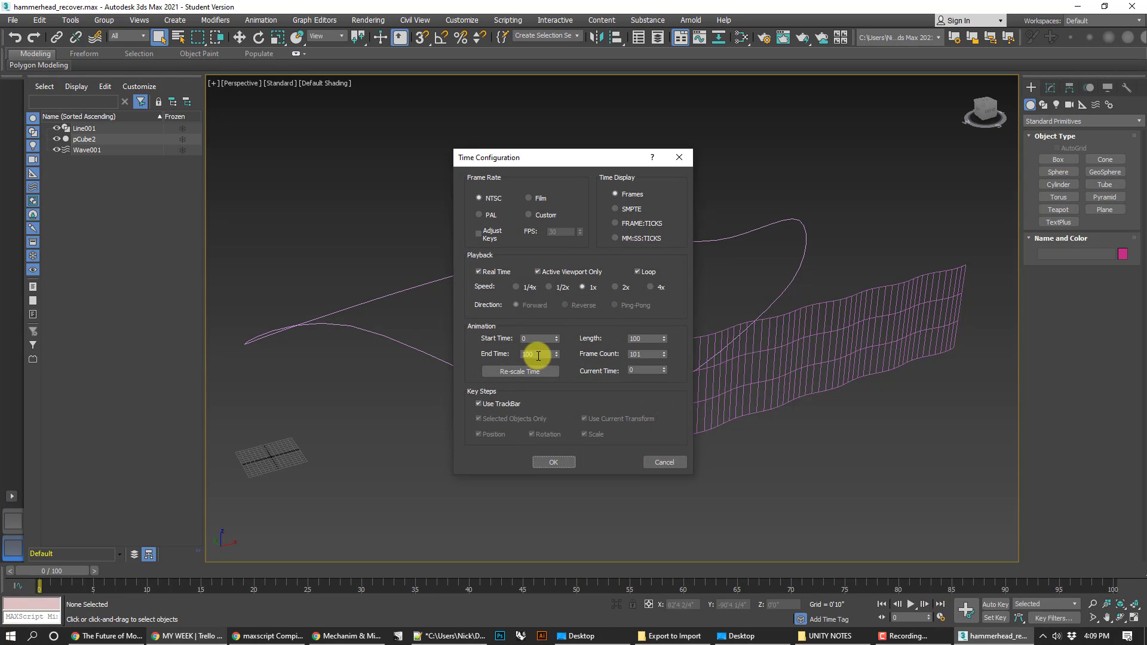
pyautogui.click(642, 338)
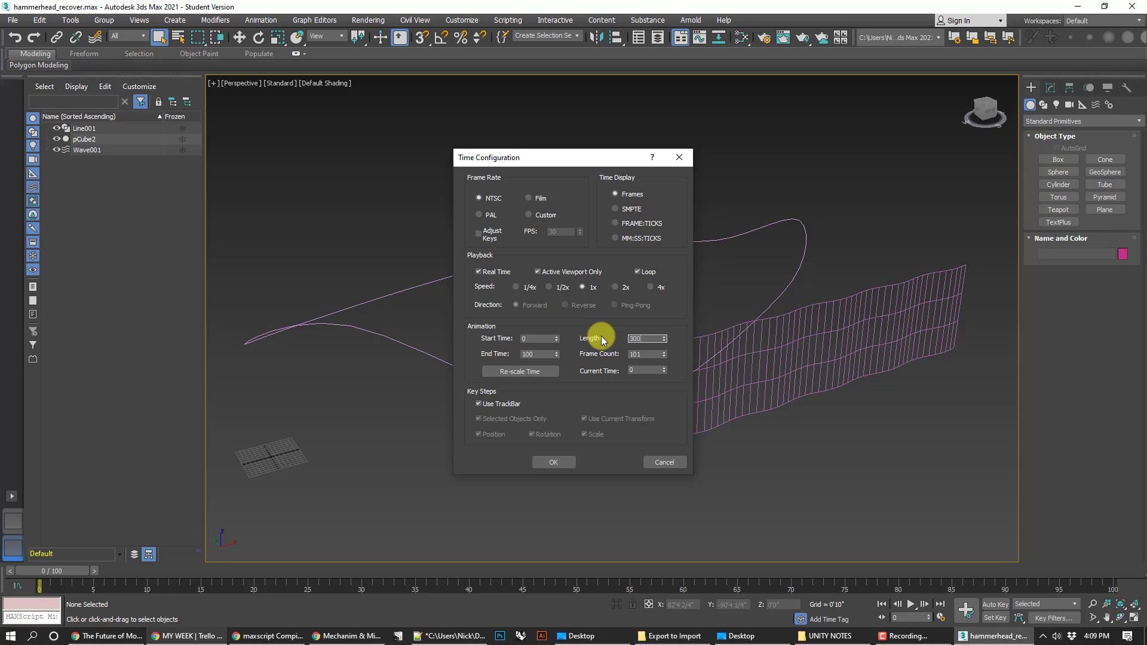
pyautogui.click(530, 357)
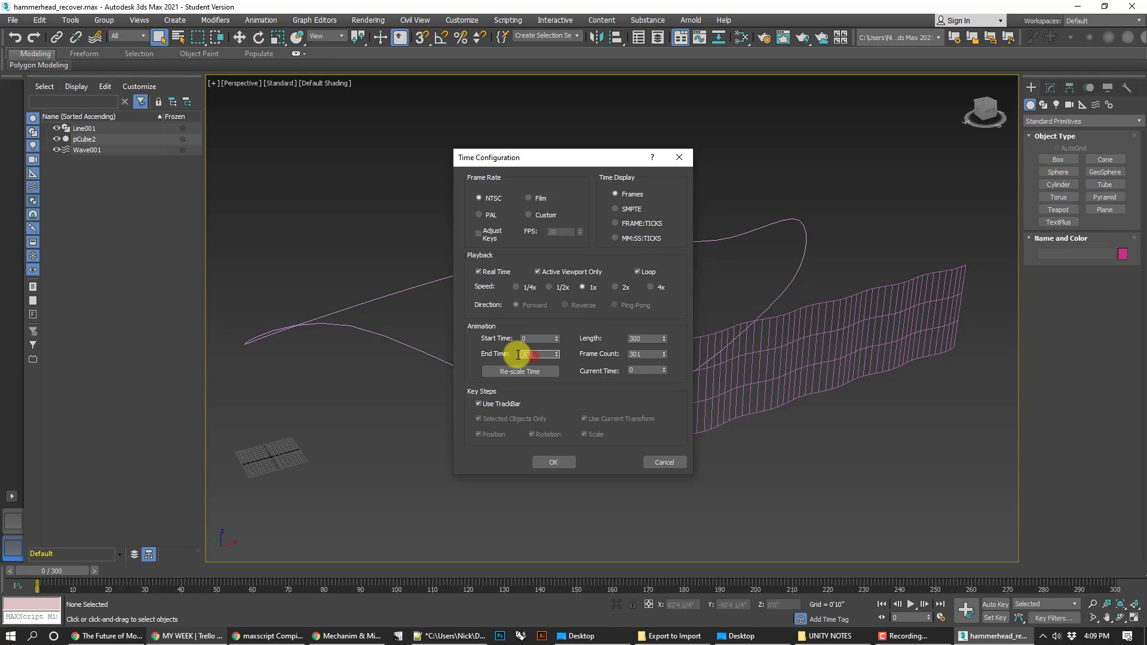
pyautogui.doubleClick(529, 354)
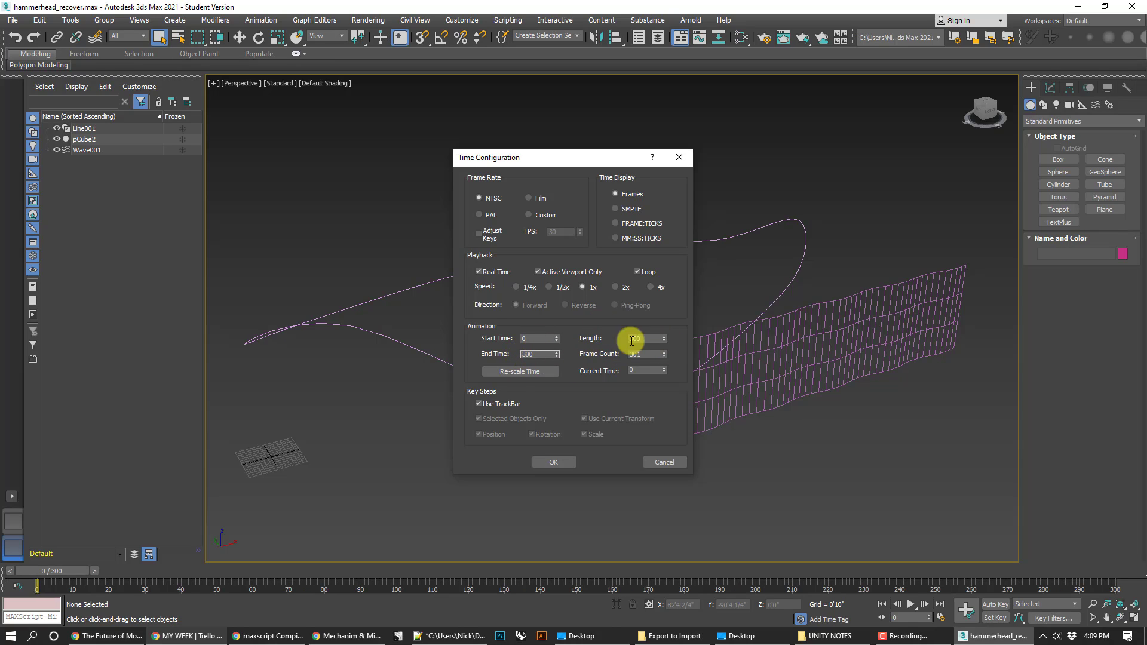
pyautogui.click(517, 376)
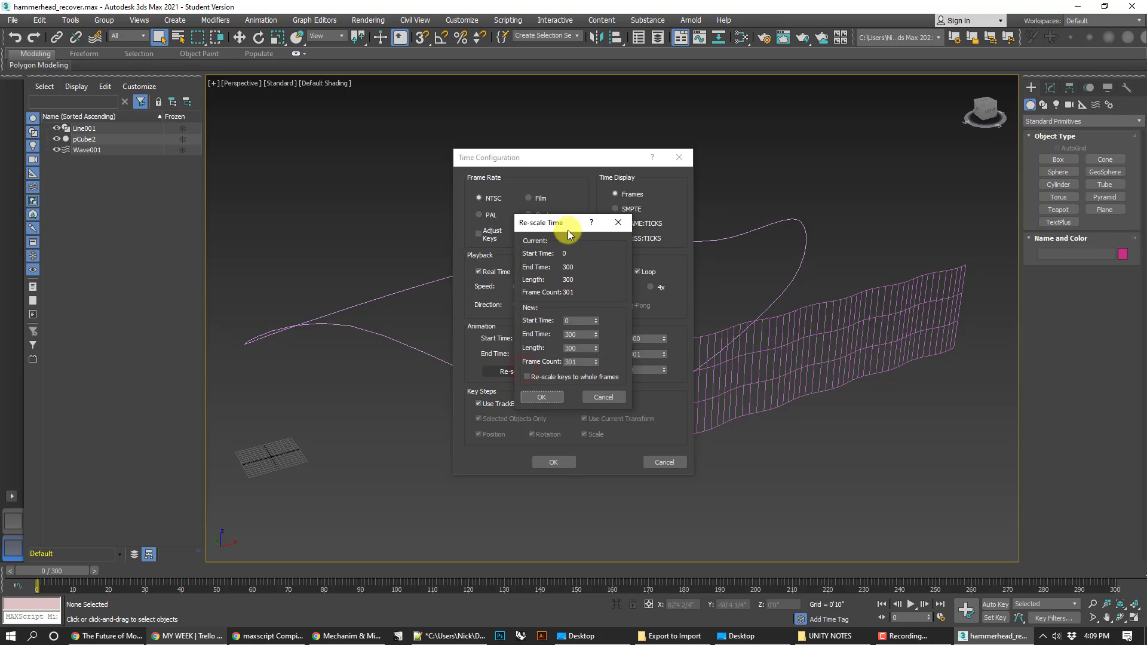
pyautogui.click(543, 396)
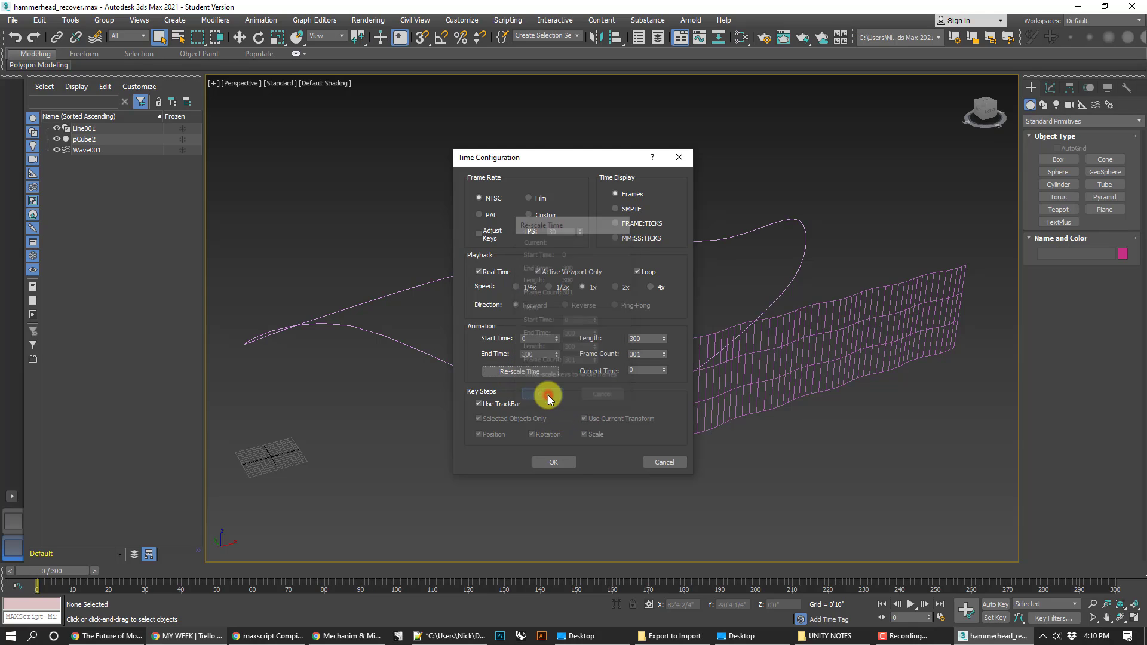
pyautogui.click(554, 462)
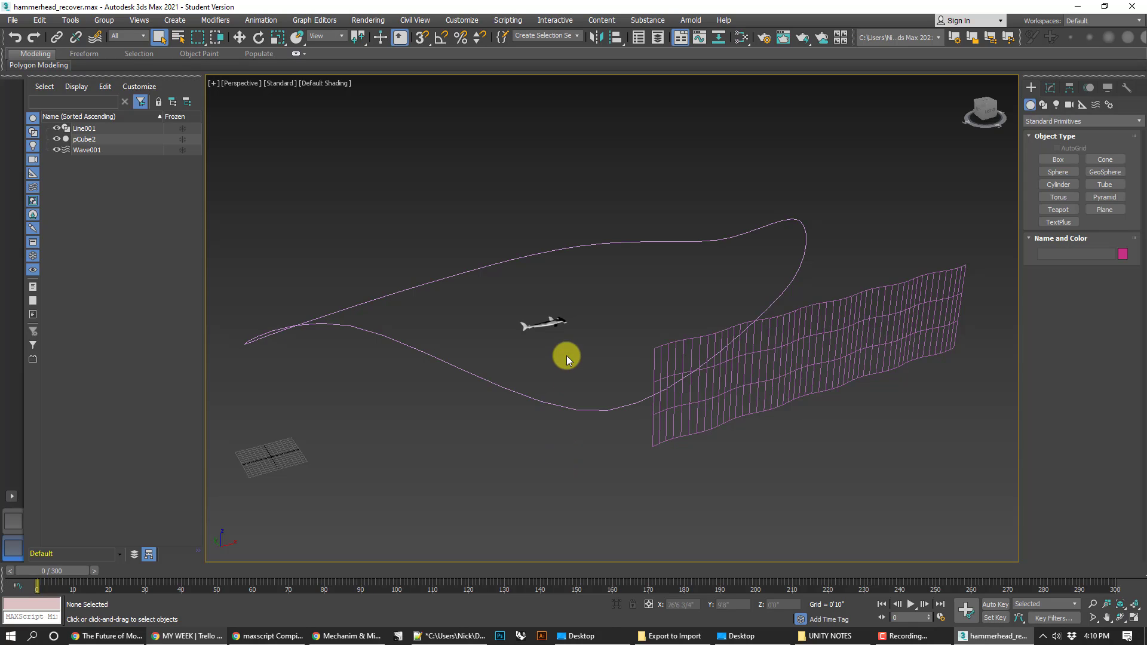
# Add the closed spline Line001 as the target of the shark's path constraint and enable Follow.
pyautogui.click(549, 321)
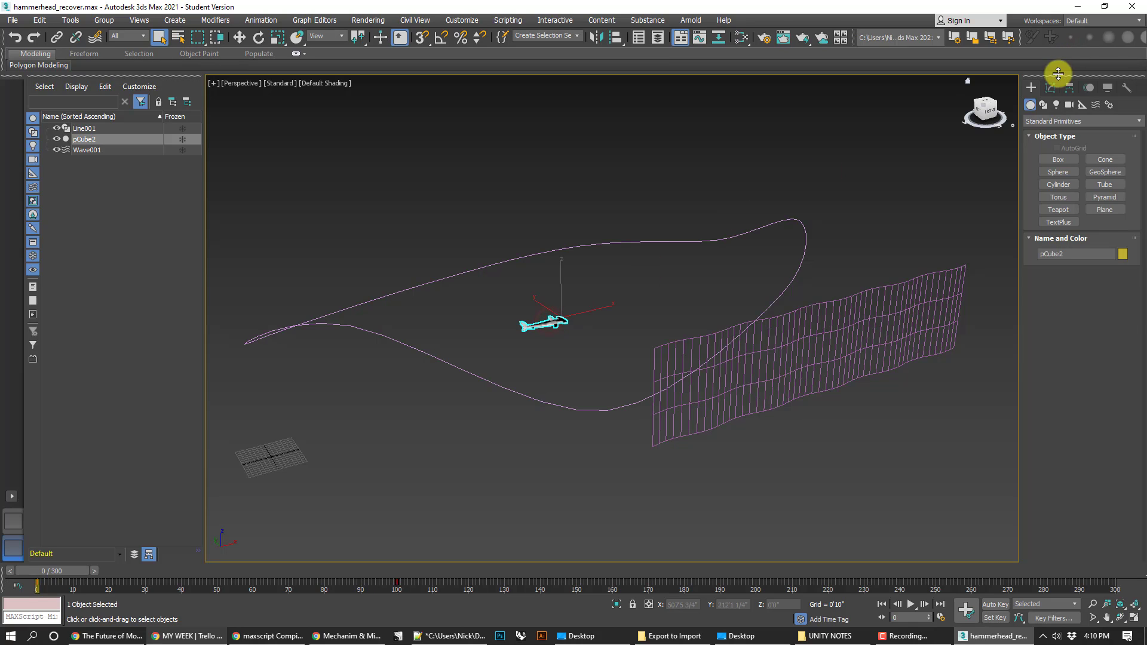
pyautogui.click(1088, 87)
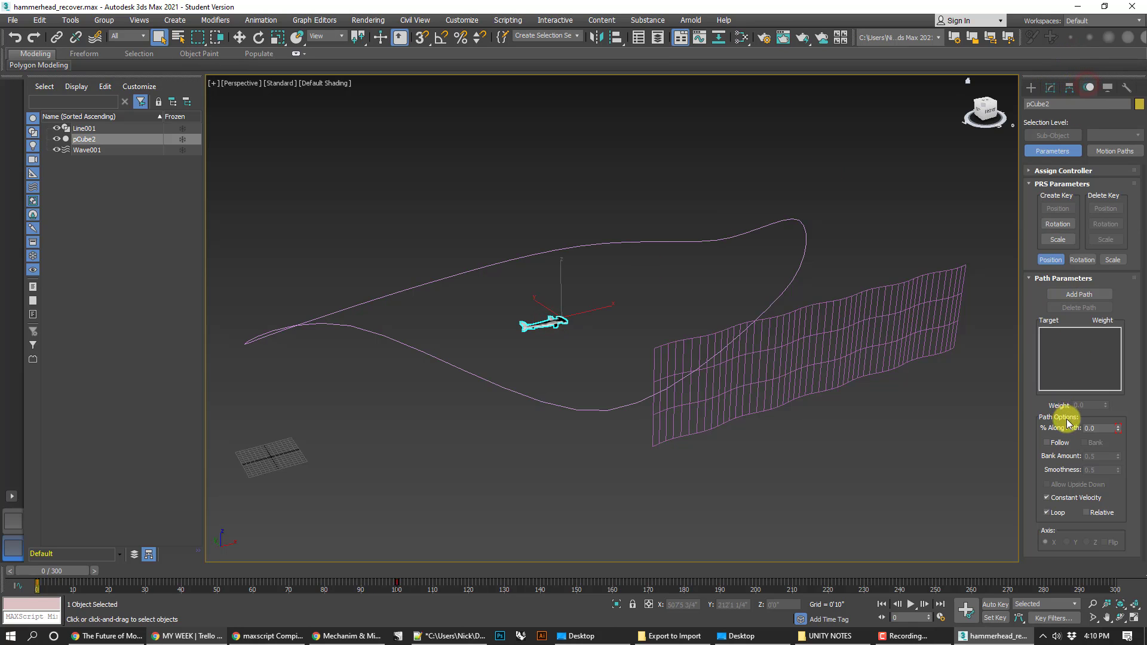
pyautogui.click(1073, 297)
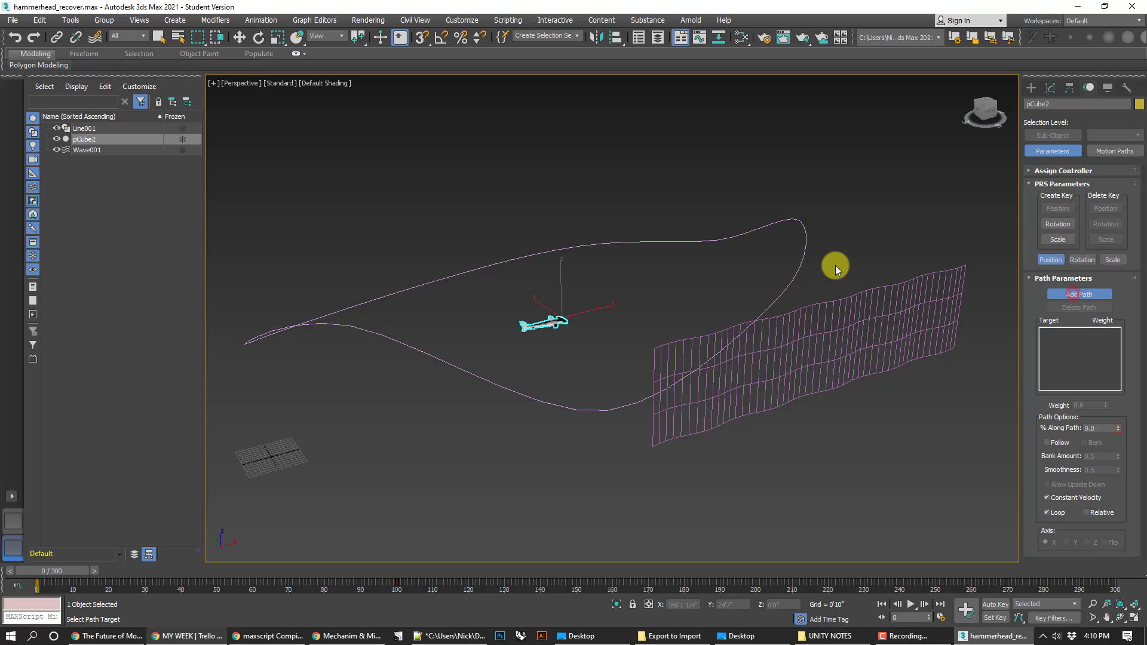
pyautogui.click(801, 267)
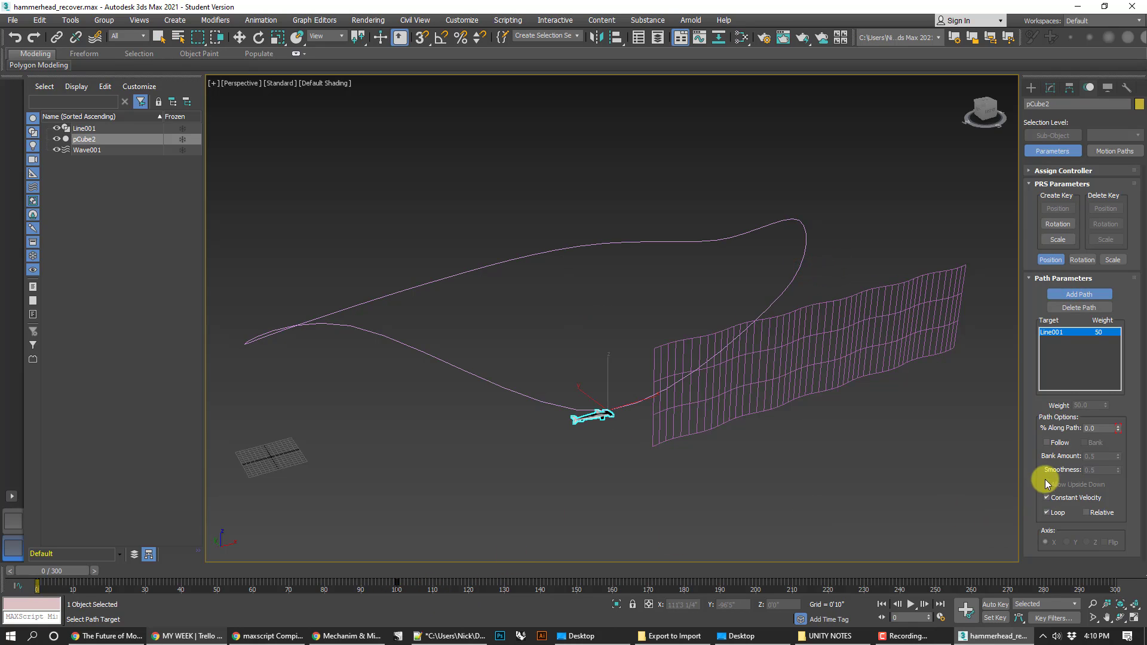
pyautogui.click(1047, 442)
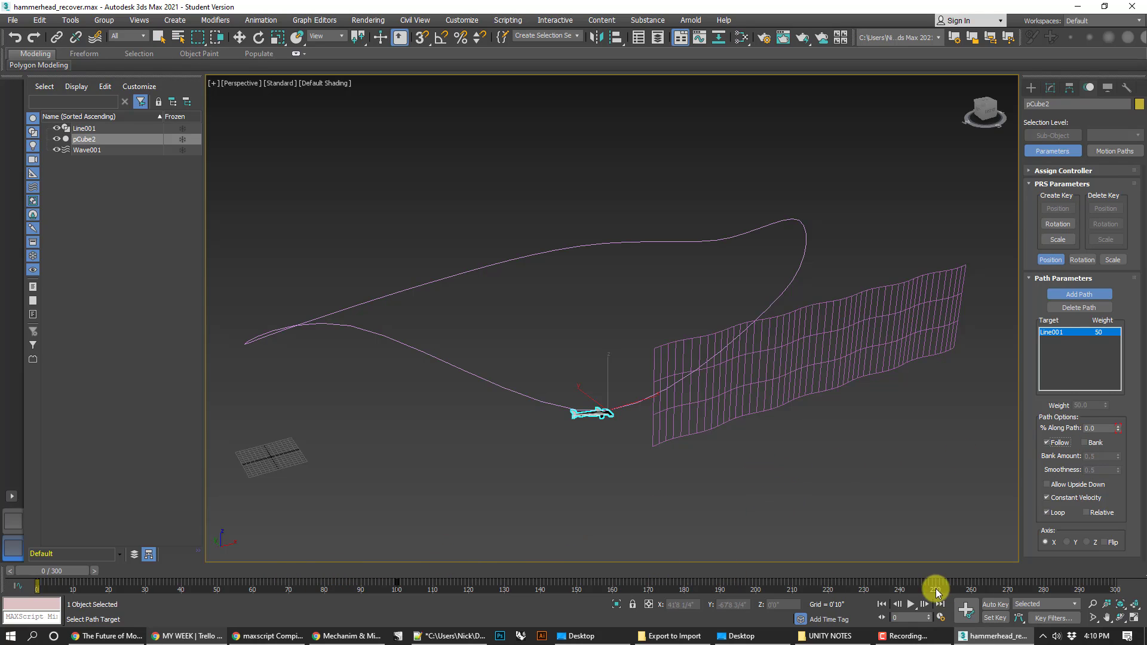
# Scrub the animation to frame 81, inspect the shark's motion up close and across the whole path, and end path picking.
pyautogui.moveTo(73, 570)
pyautogui.mouseDown()
pyautogui.moveTo(469, 574)
pyautogui.moveTo(72, 580)
pyautogui.mouseUp()
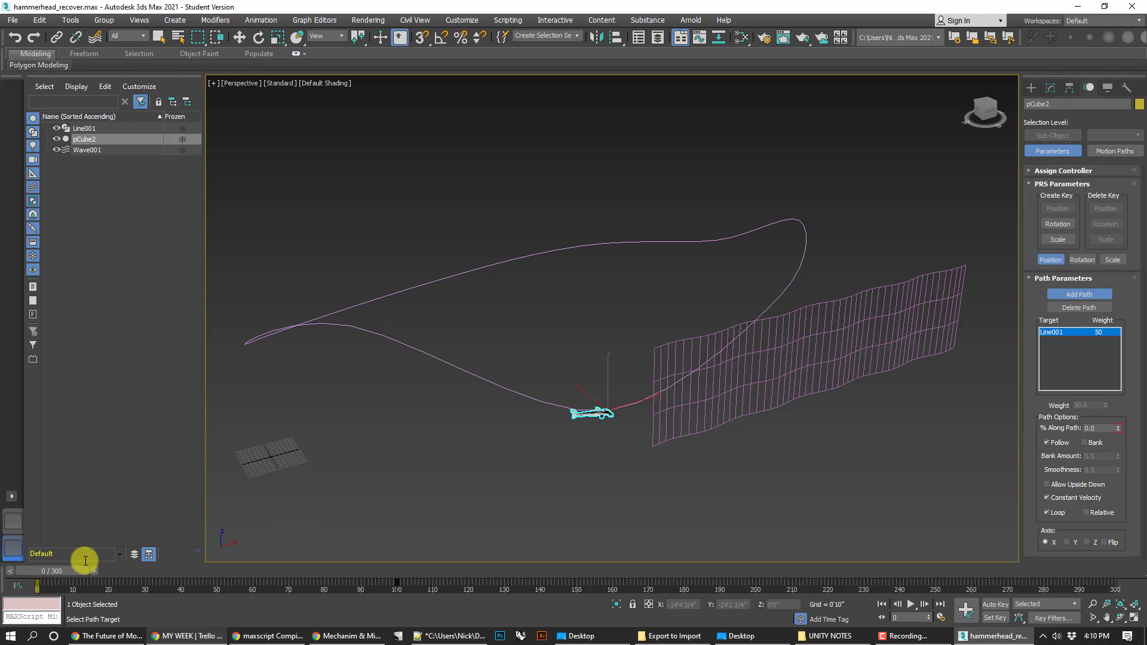
pyautogui.moveTo(70, 567); pyautogui.dragTo(275, 562)
pyautogui.keyDown('alt'); pyautogui.moveTo(353, 307); pyautogui.dragTo(357, 502, button='middle'); pyautogui.keyUp('alt')
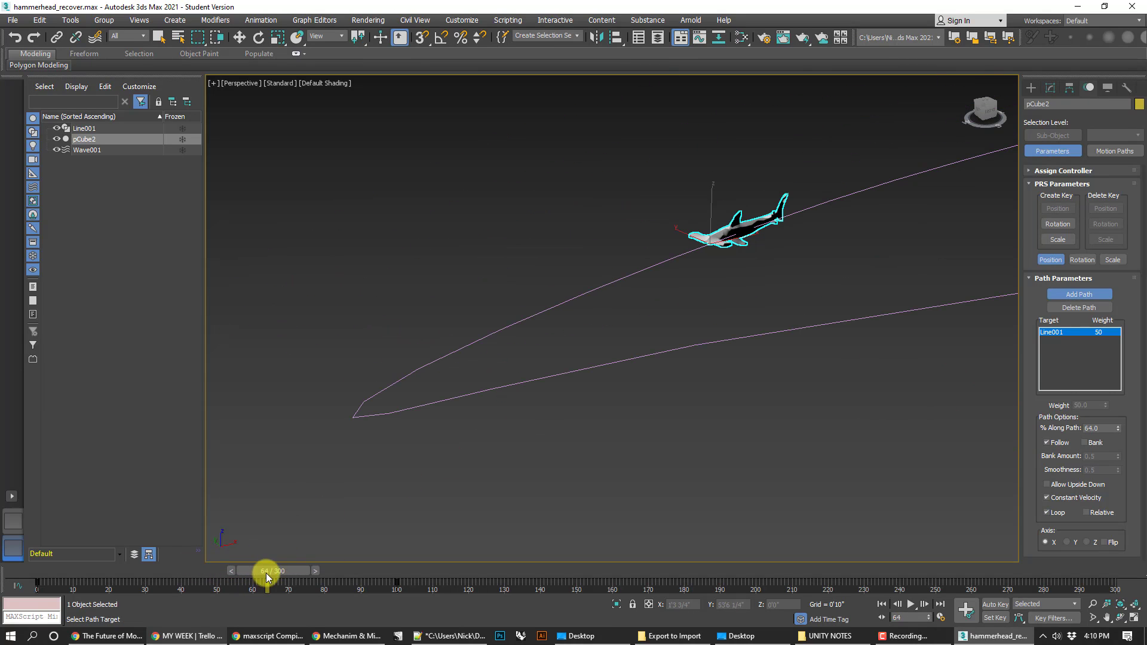
pyautogui.moveTo(266, 568); pyautogui.dragTo(331, 553)
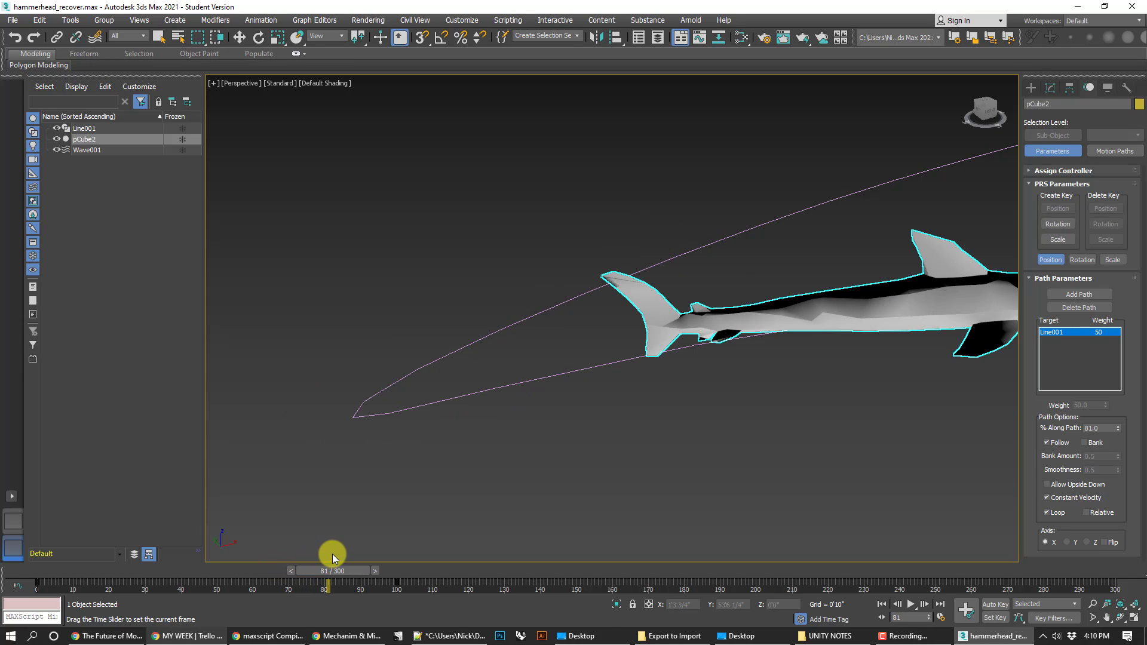
pyautogui.scroll(-5, 482, 442)
pyautogui.scroll(-3, 668, 486)
pyautogui.moveTo(668, 486); pyautogui.dragTo(604, 470, button='middle')
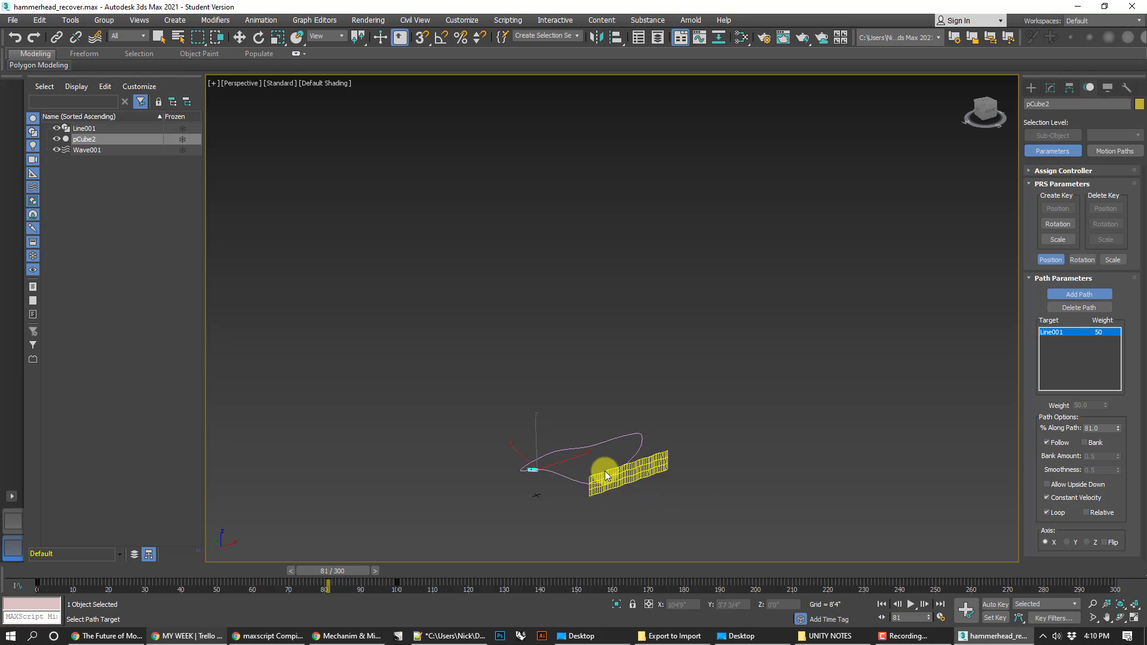
pyautogui.scroll(6, 658, 496)
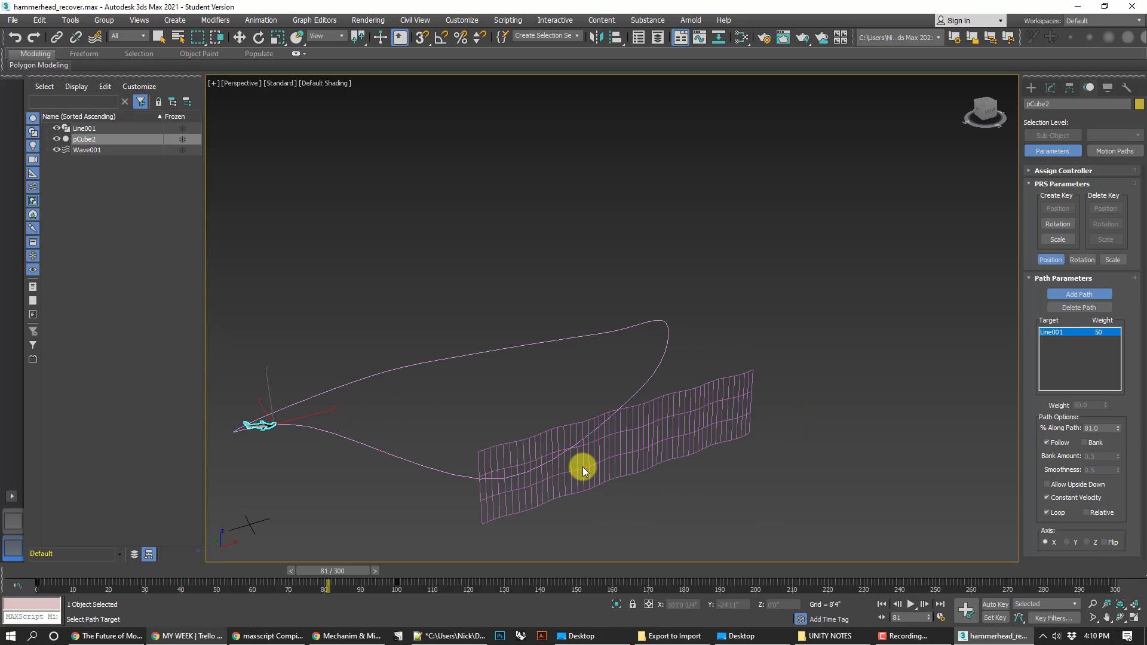
pyautogui.click(837, 208)
pyautogui.click(159, 37)
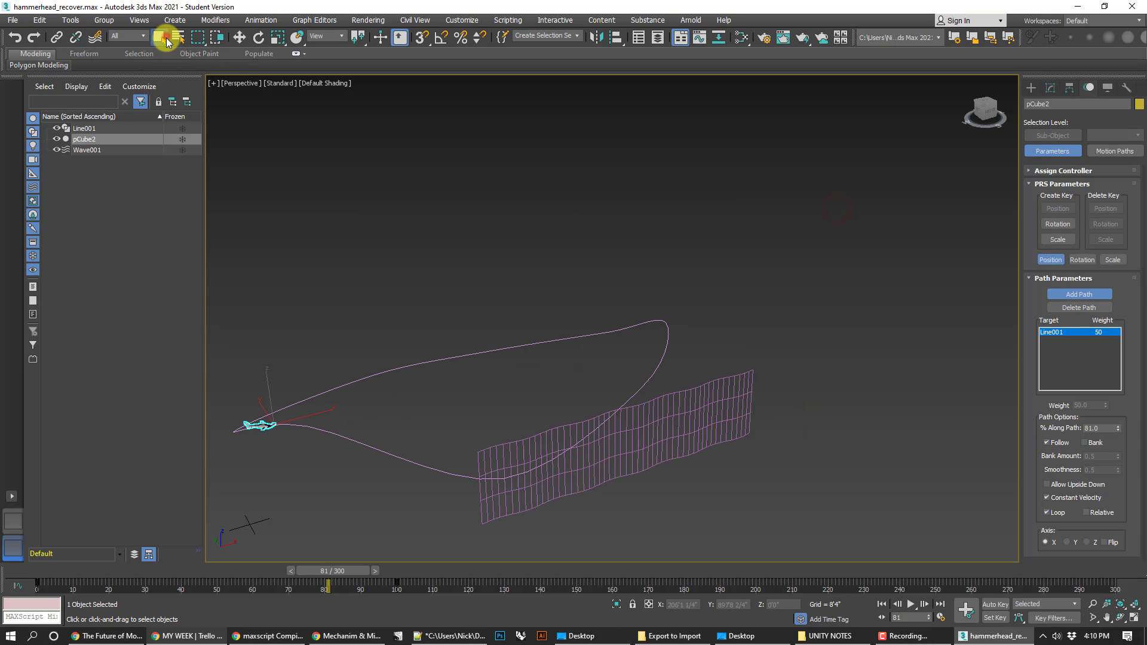
# Assign a Path Constraint as the position controller of the Wave001 space warp at frame 81.
pyautogui.click(366, 194)
pyautogui.click(638, 448)
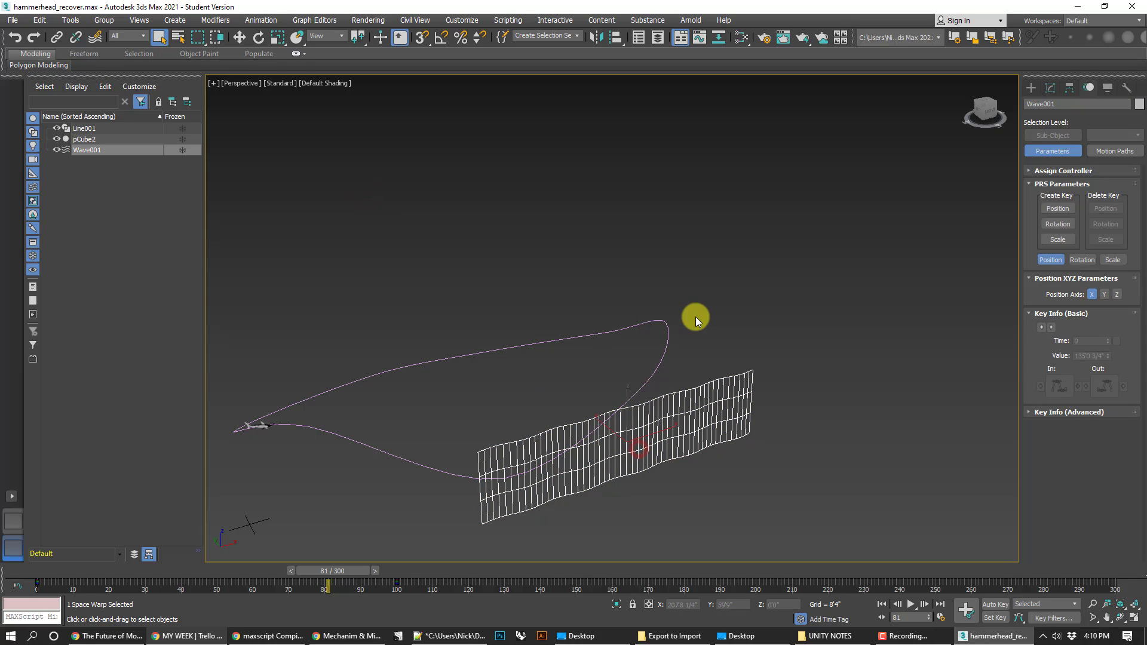
pyautogui.moveTo(692, 314); pyautogui.dragTo(736, 310, button='middle')
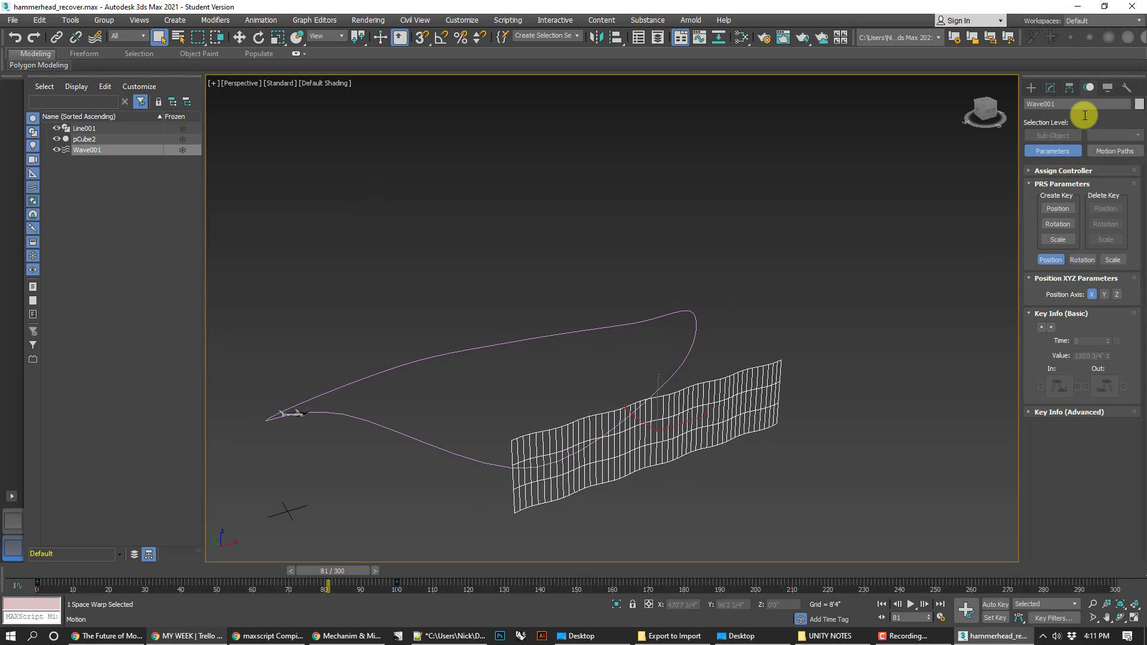
pyautogui.click(1088, 88)
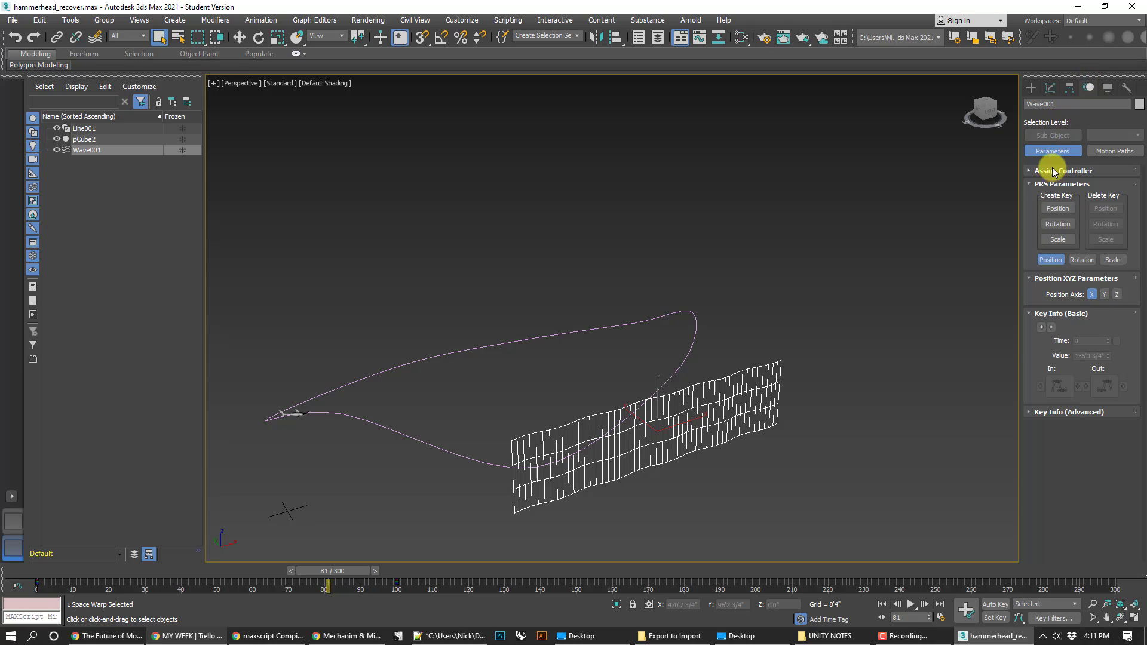
pyautogui.click(1028, 170)
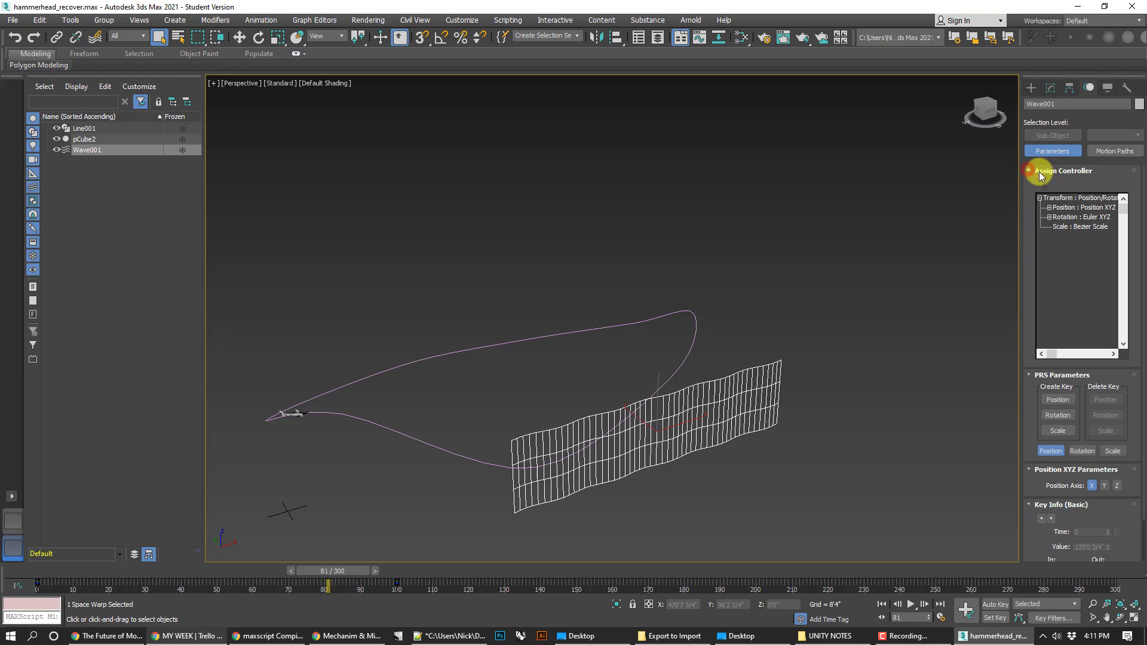
pyautogui.click(1063, 209)
pyautogui.click(1043, 187)
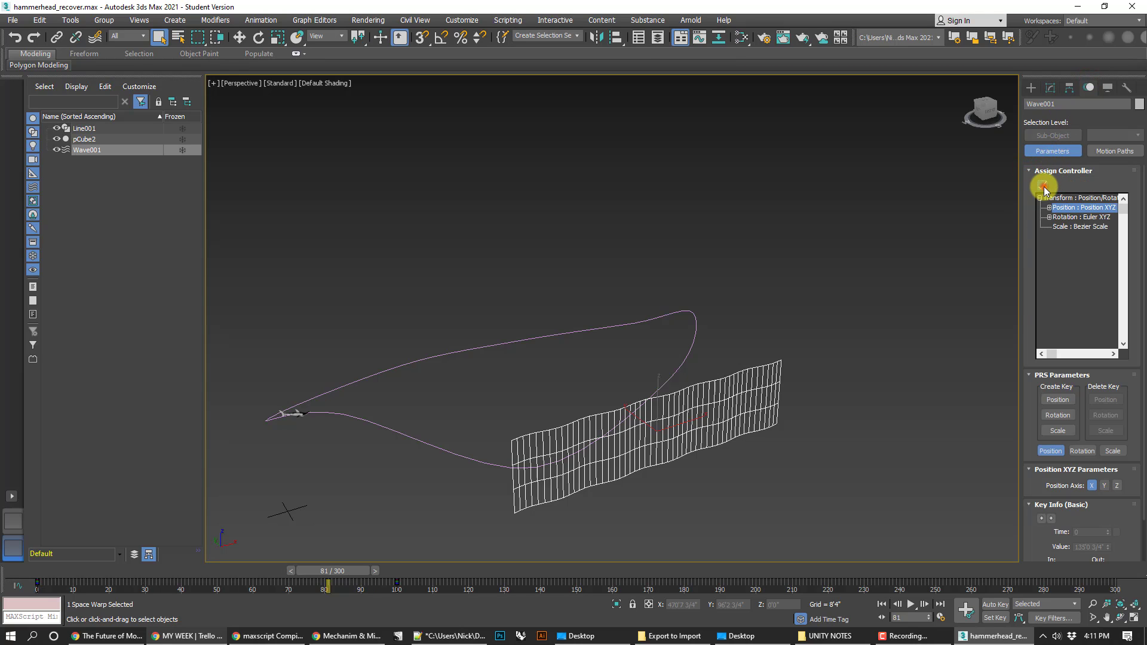
pyautogui.click(519, 265)
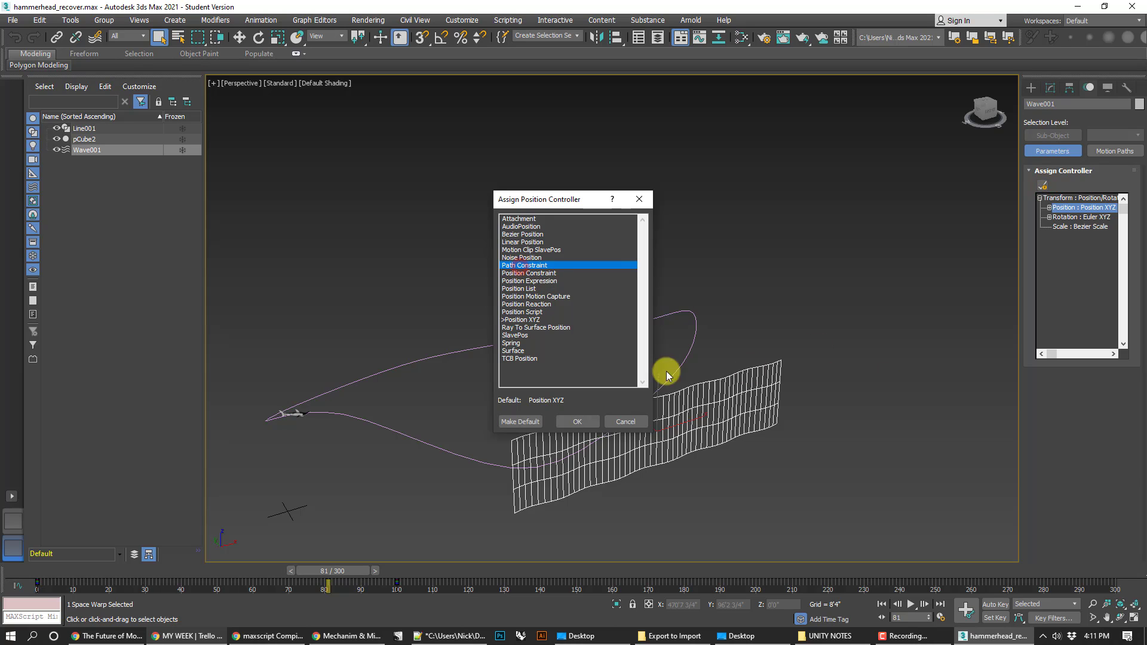
pyautogui.click(578, 421)
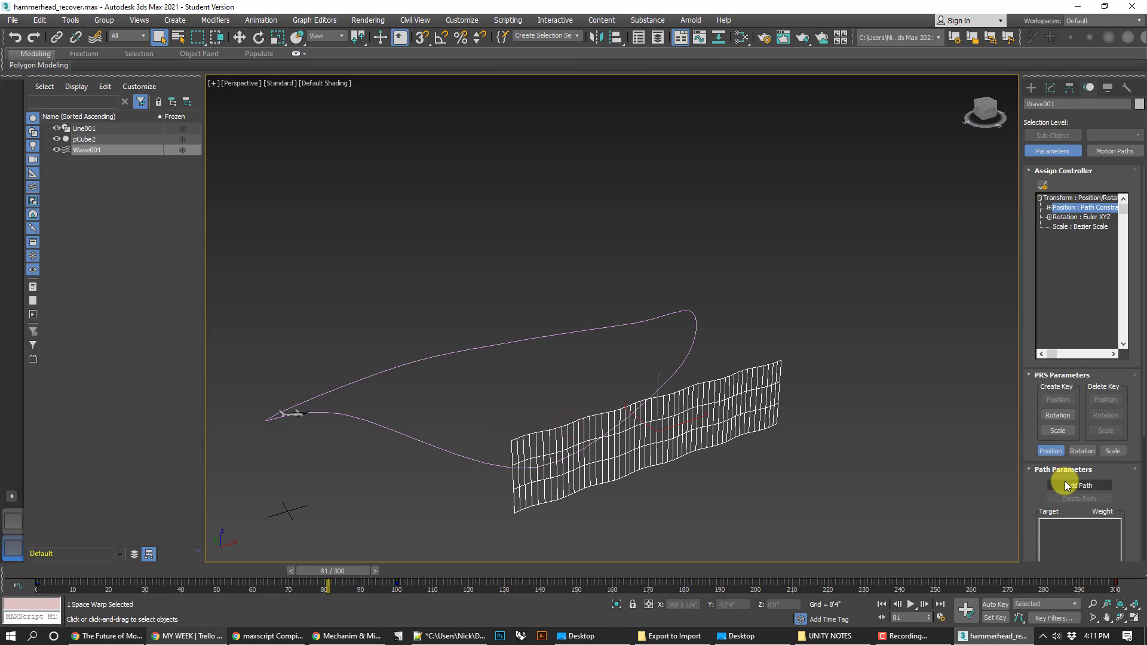
# Try adding the spline Line001 as Wave001's path target, and undo it together with the constraint assignment.
pyautogui.click(1066, 485)
pyautogui.click(687, 358)
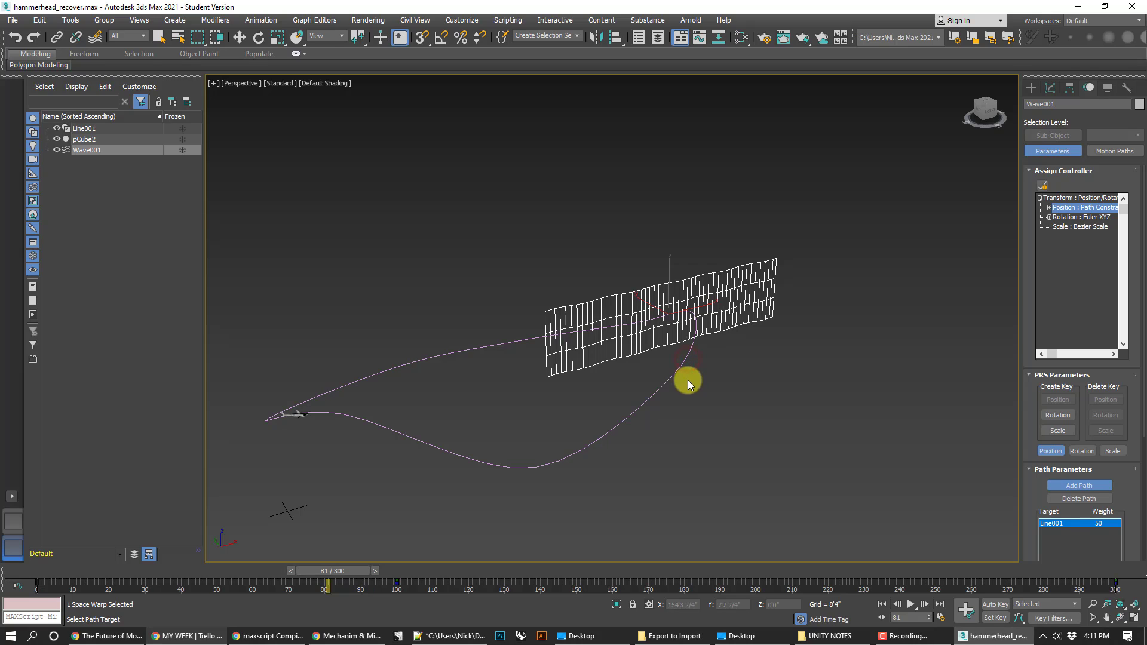
pyautogui.moveTo(1121, 415); pyautogui.dragTo(1119, 307)
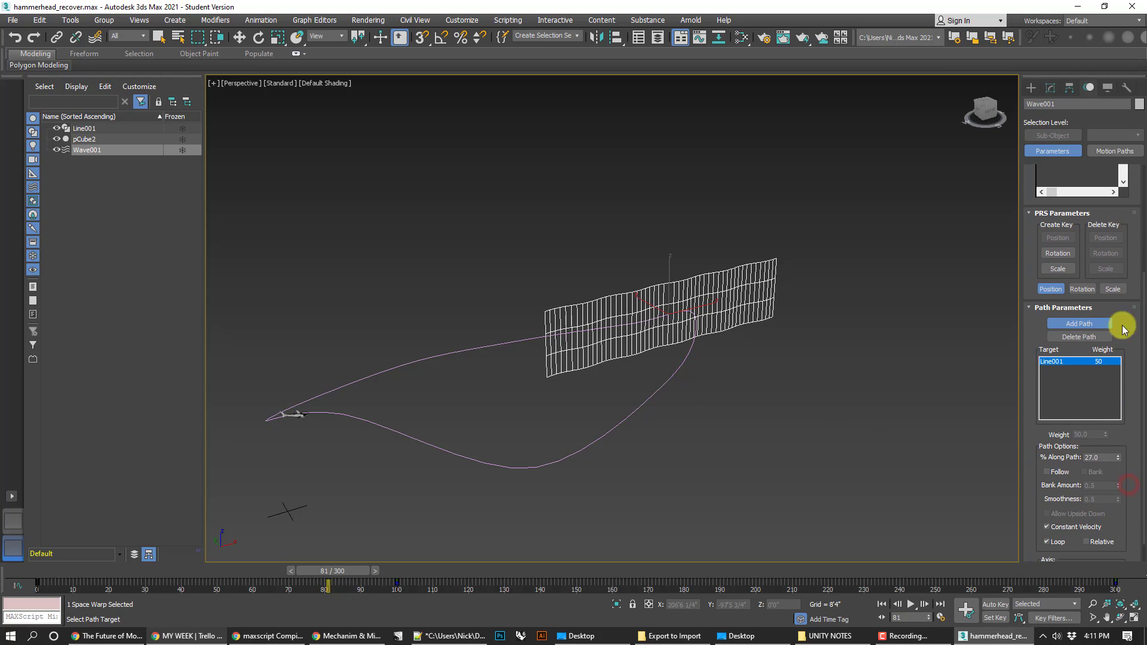
pyautogui.hotkey('ctrl', 'z')
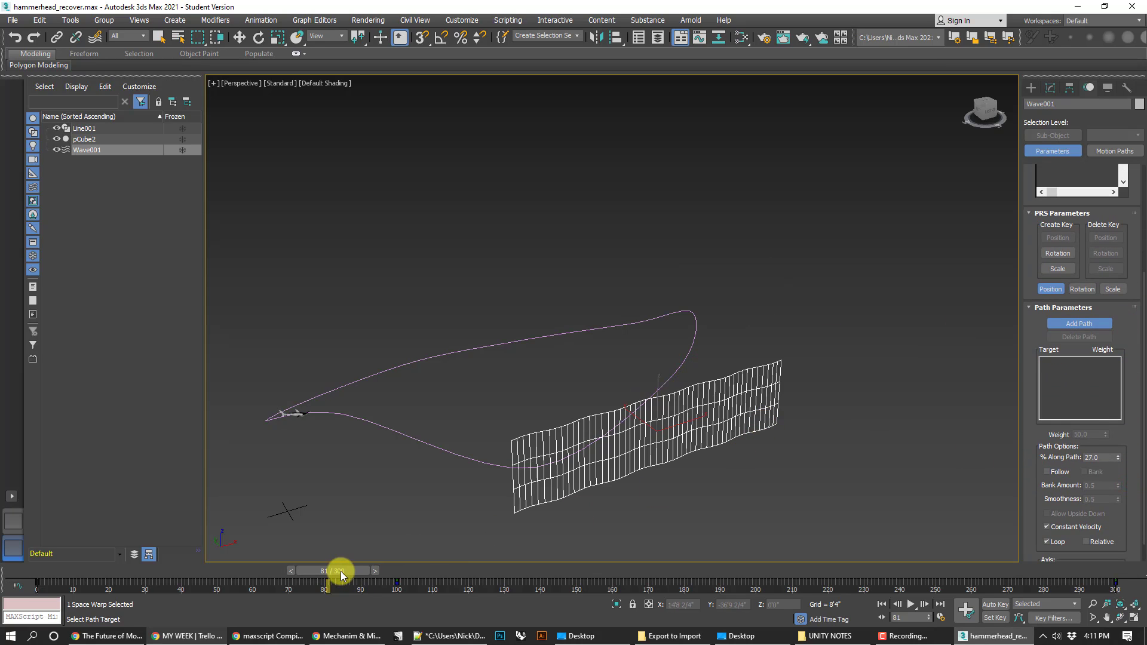
pyautogui.hotkey('ctrl', 'z')
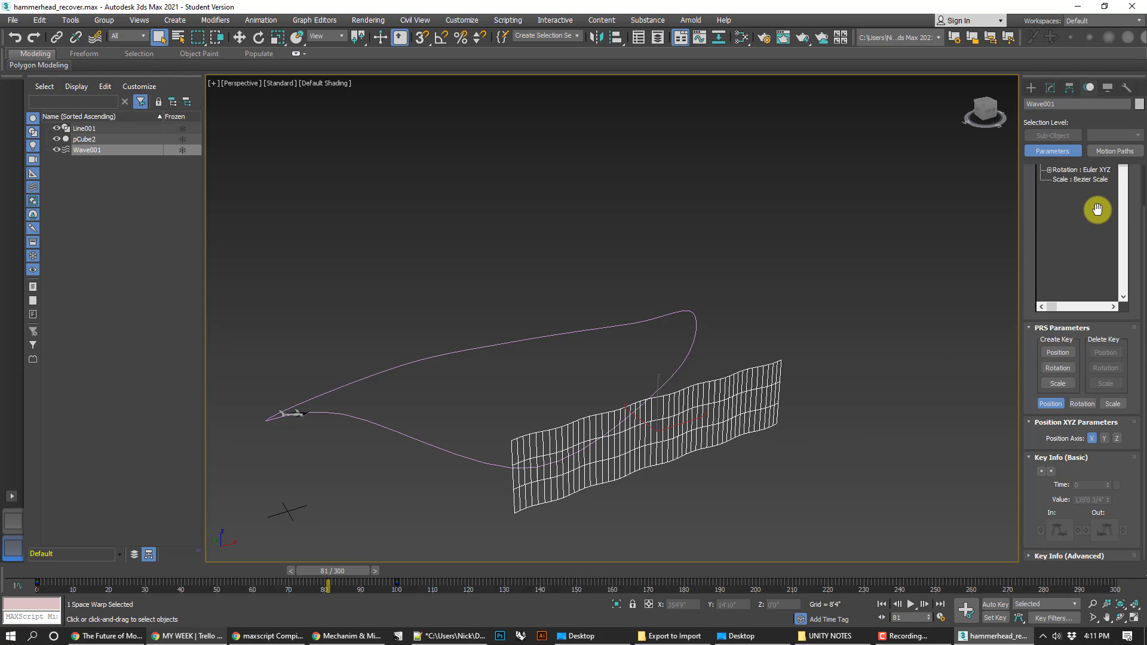
pyautogui.moveTo(1097, 209); pyautogui.dragTo(1088, 256)
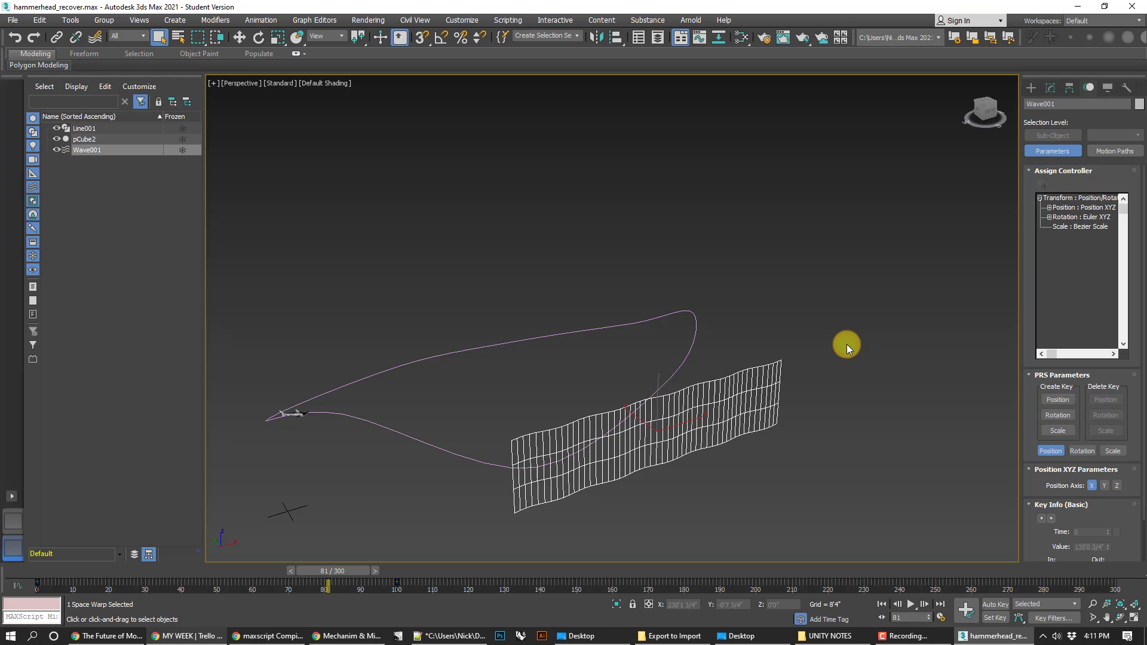
# Return the animation to frame 0 and assign a Path Constraint as Wave001's position controller.
pyautogui.click(756, 424)
pyautogui.moveTo(340, 570); pyautogui.dragTo(50, 573)
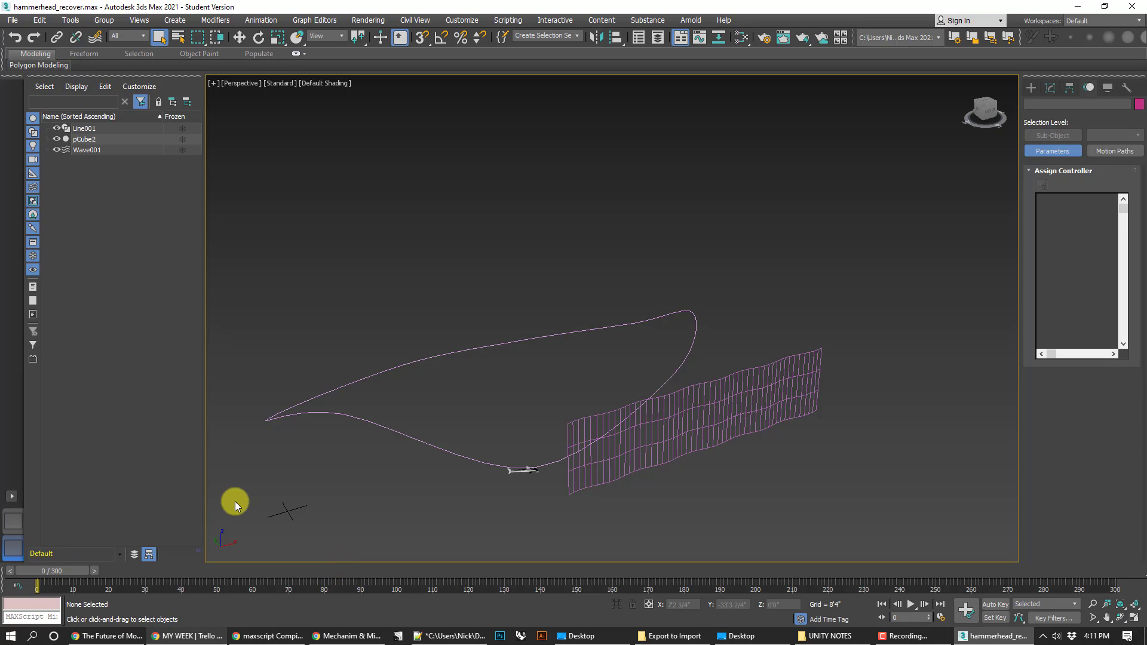
pyautogui.click(650, 453)
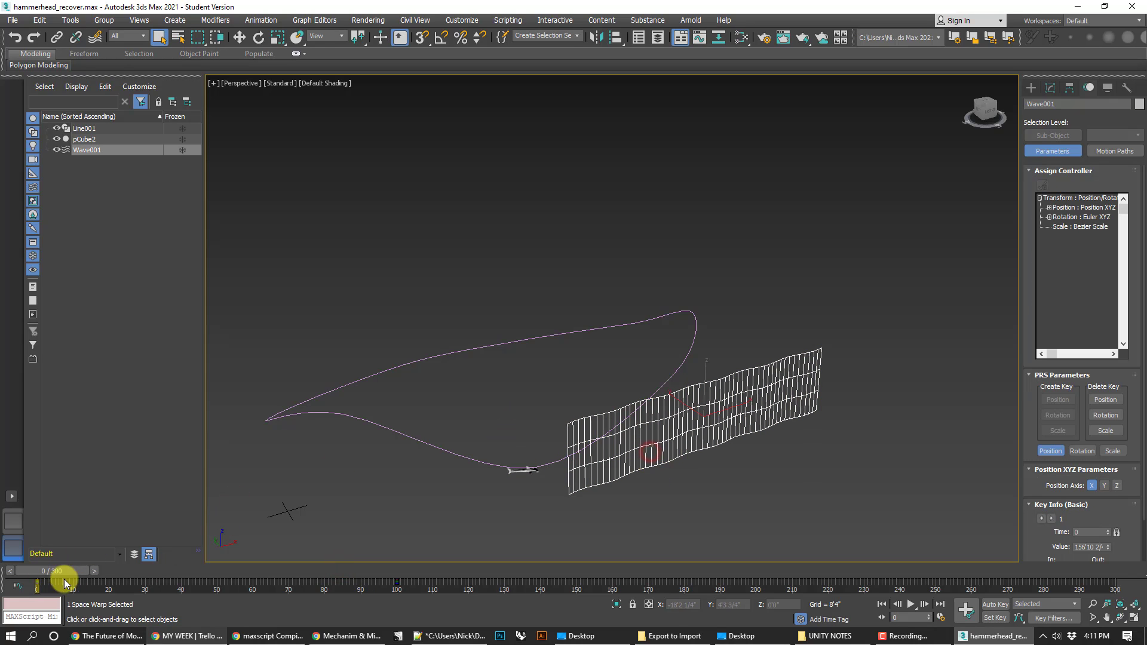
pyautogui.click(1062, 208)
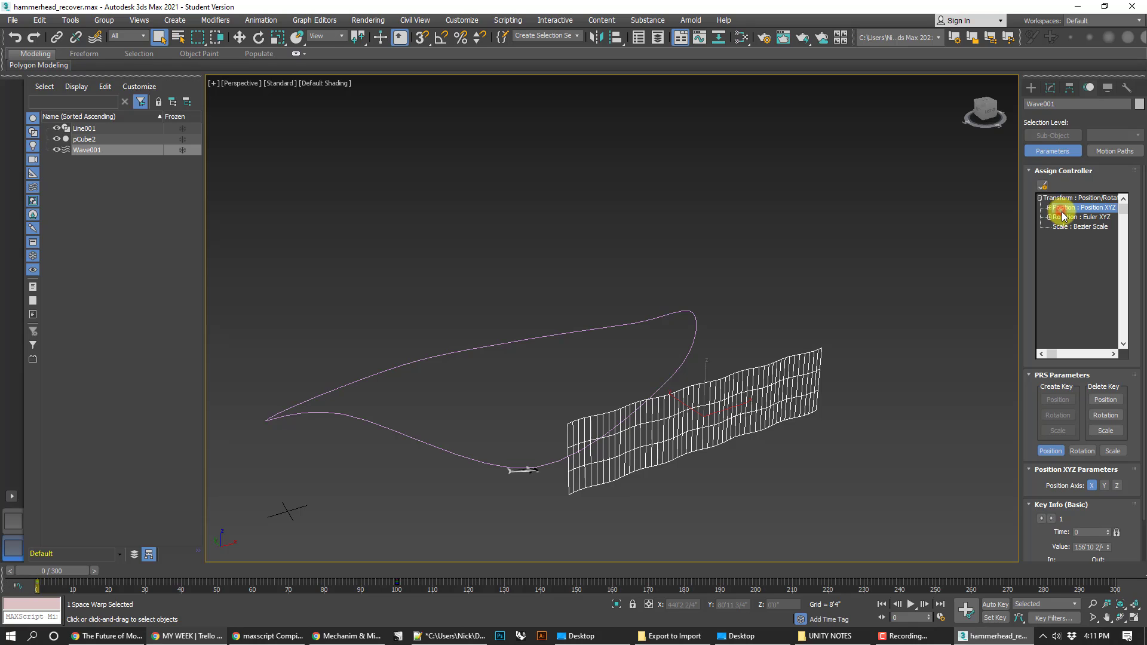
pyautogui.click(1043, 185)
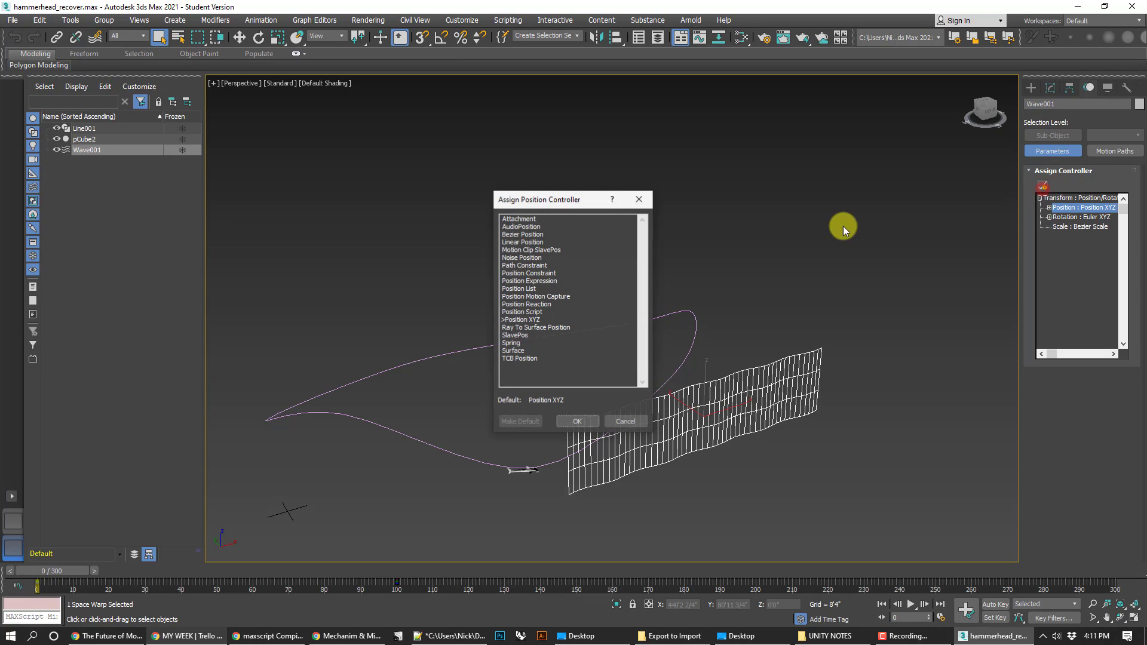
pyautogui.click(524, 265)
pyautogui.click(577, 421)
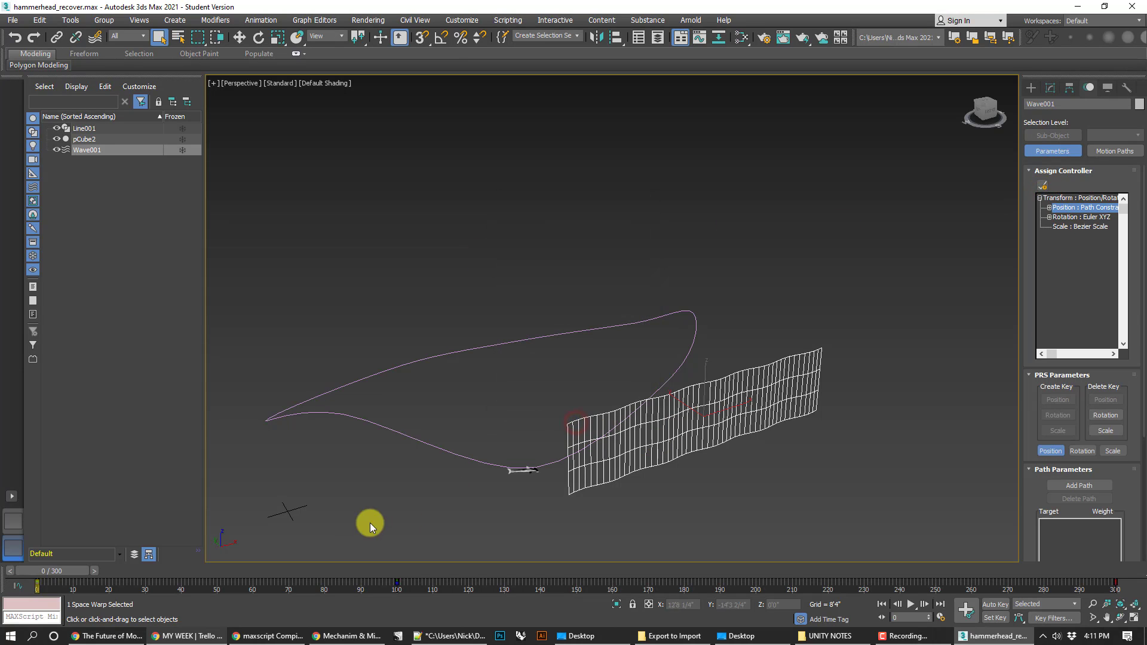
# Hide the Wave001 space warp.
pyautogui.click(854, 434)
pyautogui.click(788, 370)
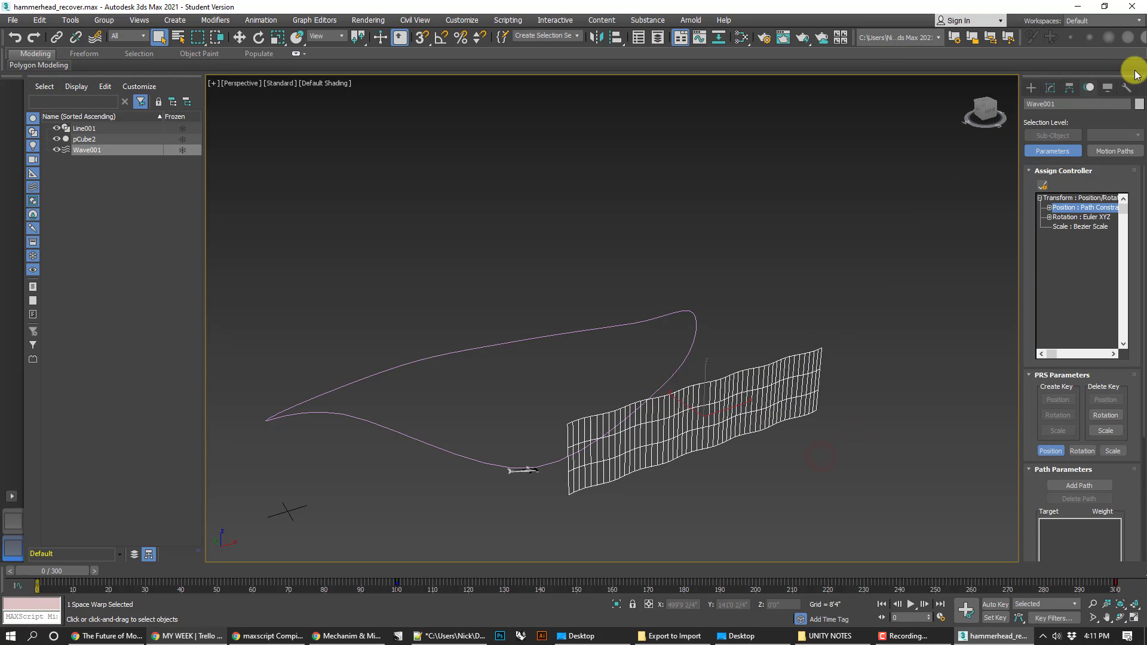
pyautogui.click(1108, 88)
pyautogui.click(1060, 382)
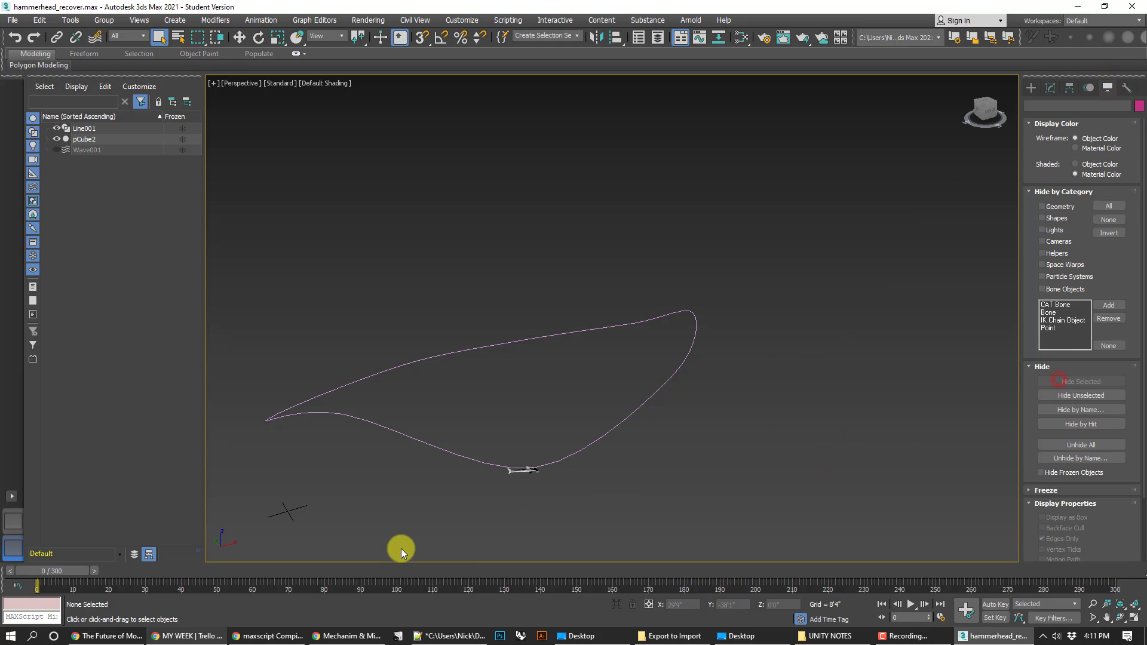
# Play and scrub the animation in the perspective and top views to examine the shark's swimming along the spline.
pyautogui.click(912, 604)
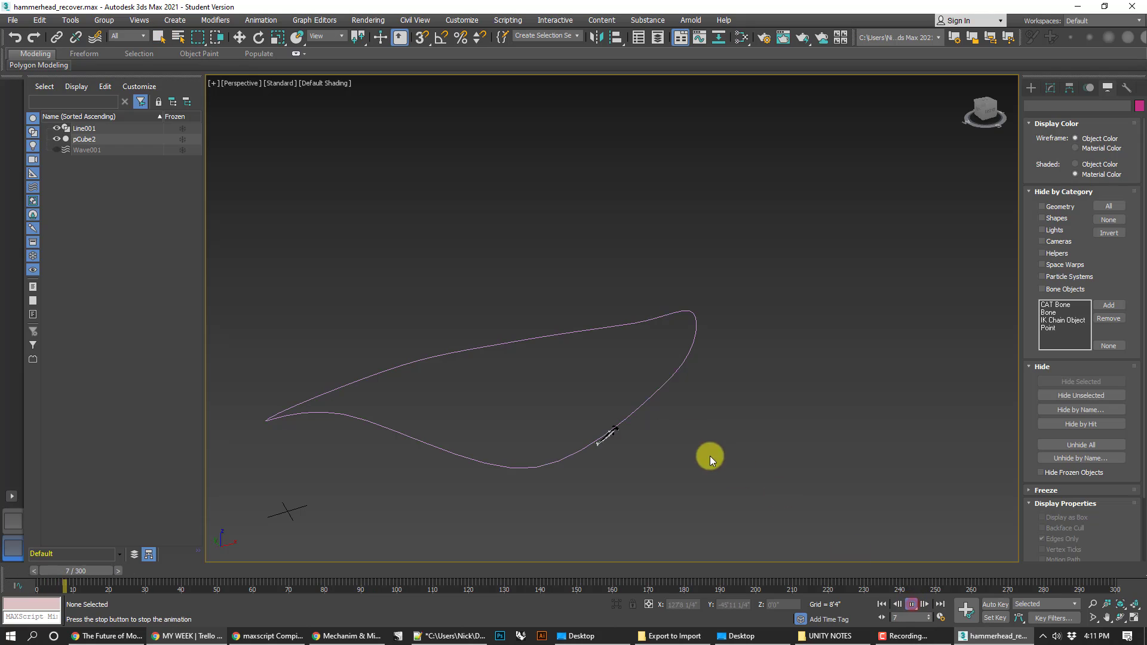
pyautogui.scroll(8, 657, 406)
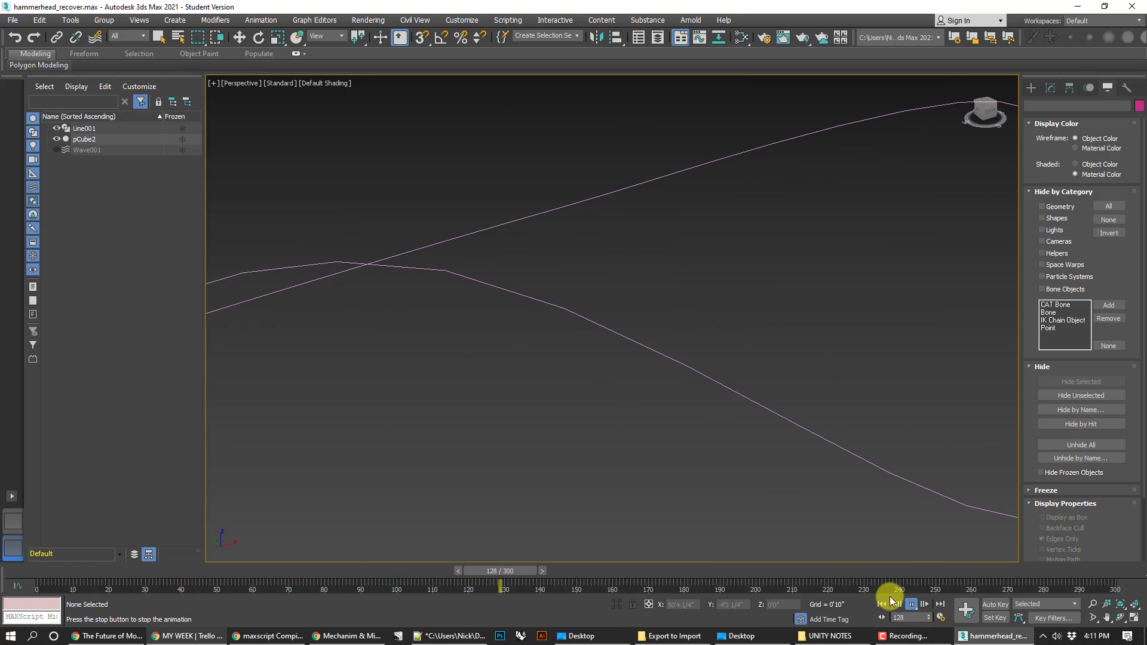
pyautogui.click(911, 604)
pyautogui.moveTo(634, 575); pyautogui.dragTo(376, 539)
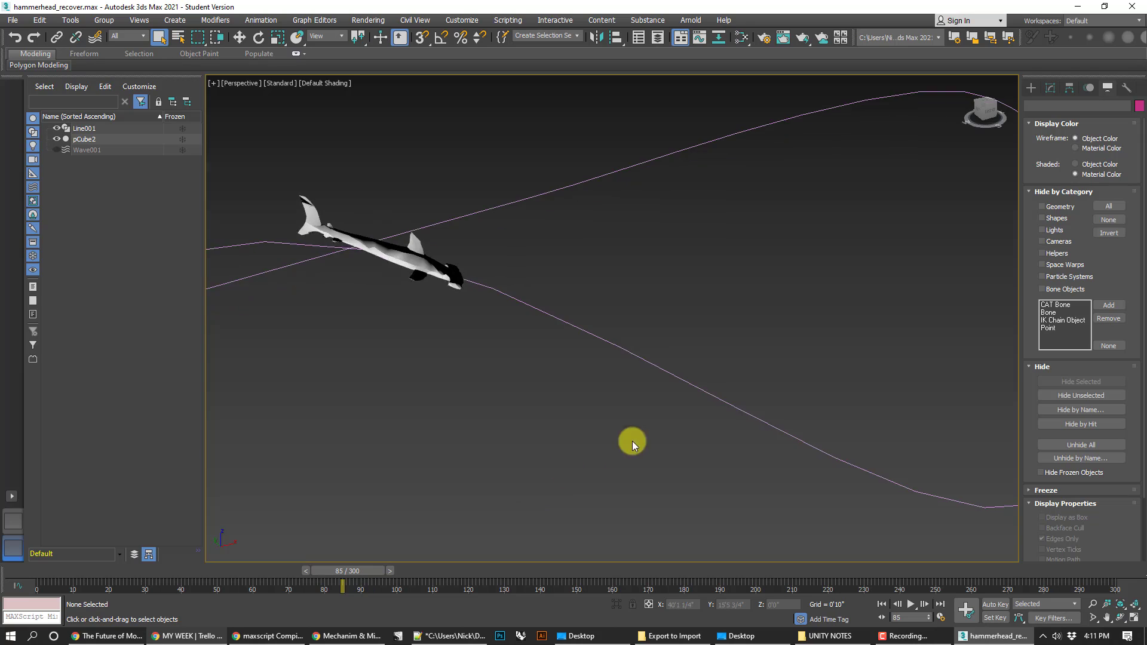
pyautogui.press('t')
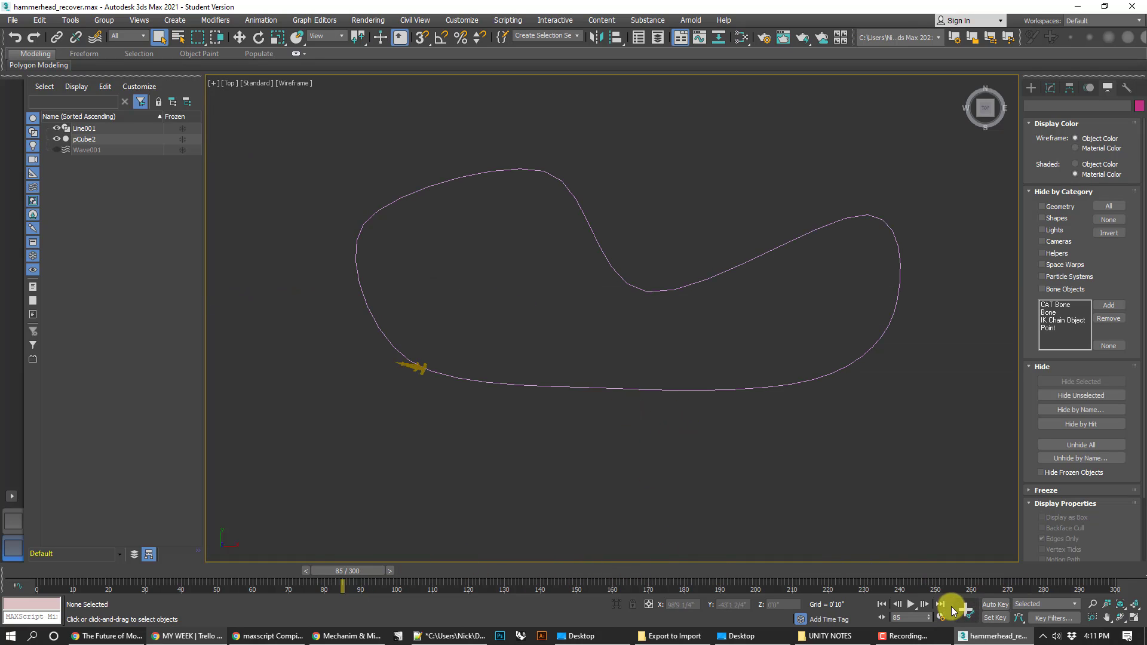
pyautogui.click(909, 605)
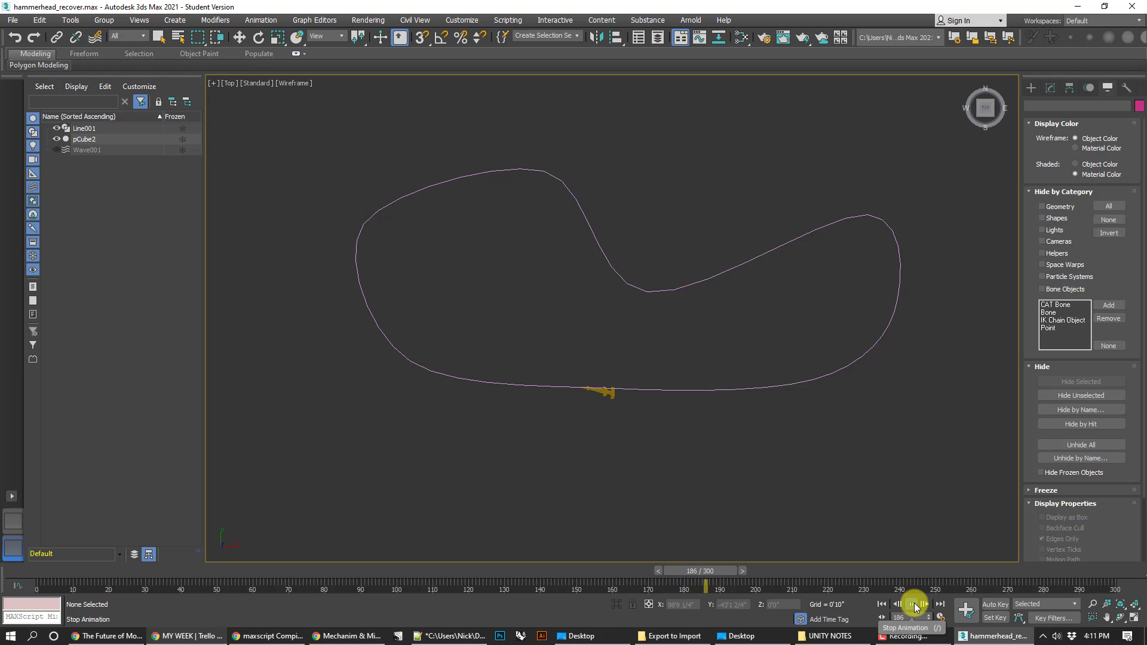
pyautogui.click(910, 605)
# Unhide all hidden objects in the scene.
pyautogui.click(1088, 87)
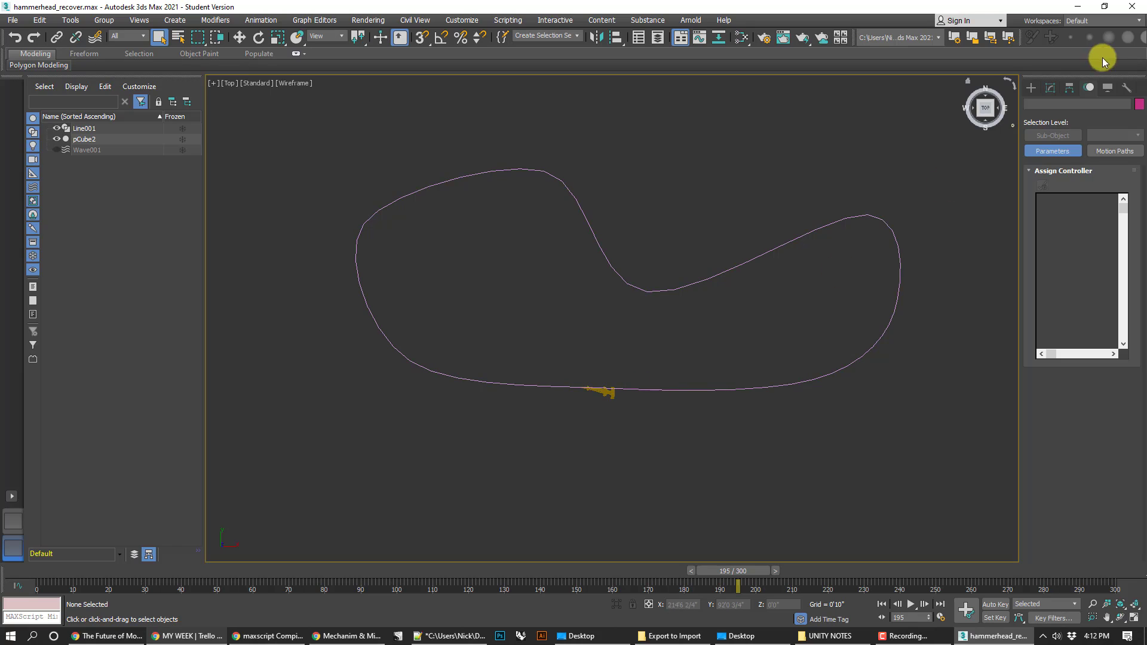
pyautogui.click(1107, 88)
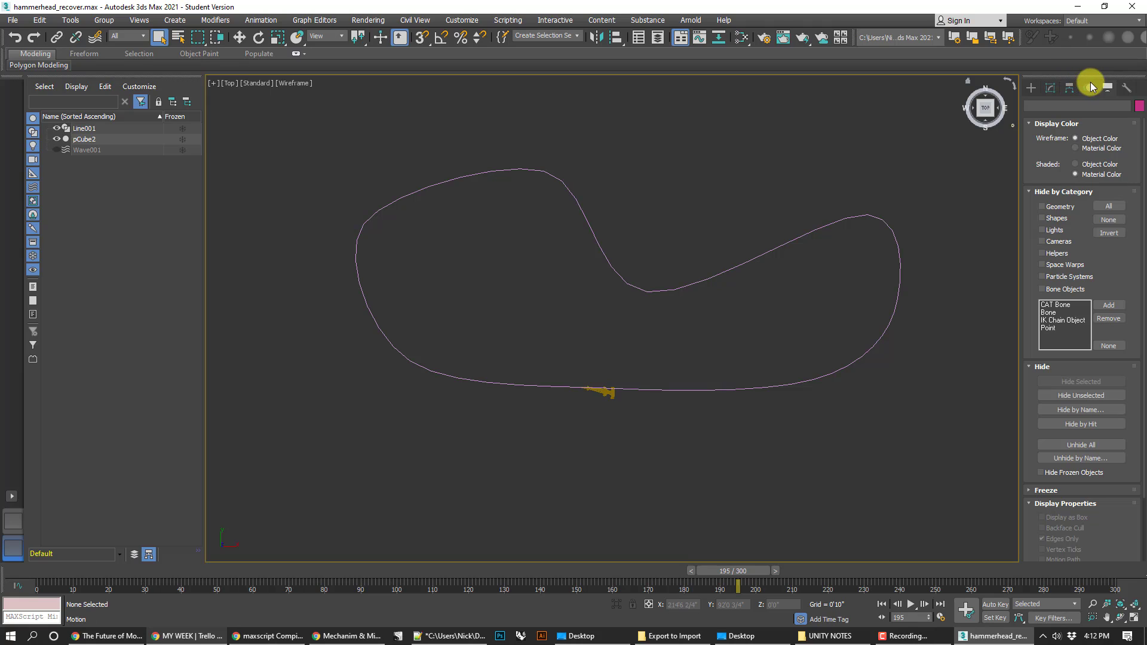
pyautogui.click(1067, 444)
# At frame 0, add the closed spline Line001 as the target of Wave001's path constraint and enable Follow.
pyautogui.click(738, 422)
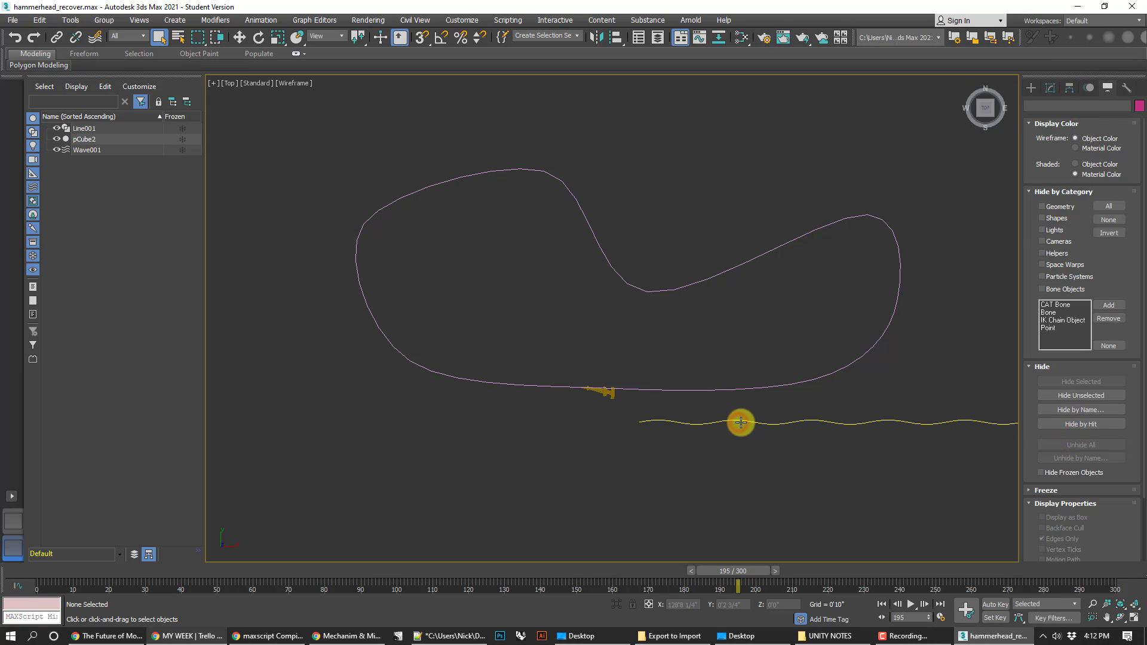
pyautogui.moveTo(727, 570); pyautogui.dragTo(758, 573)
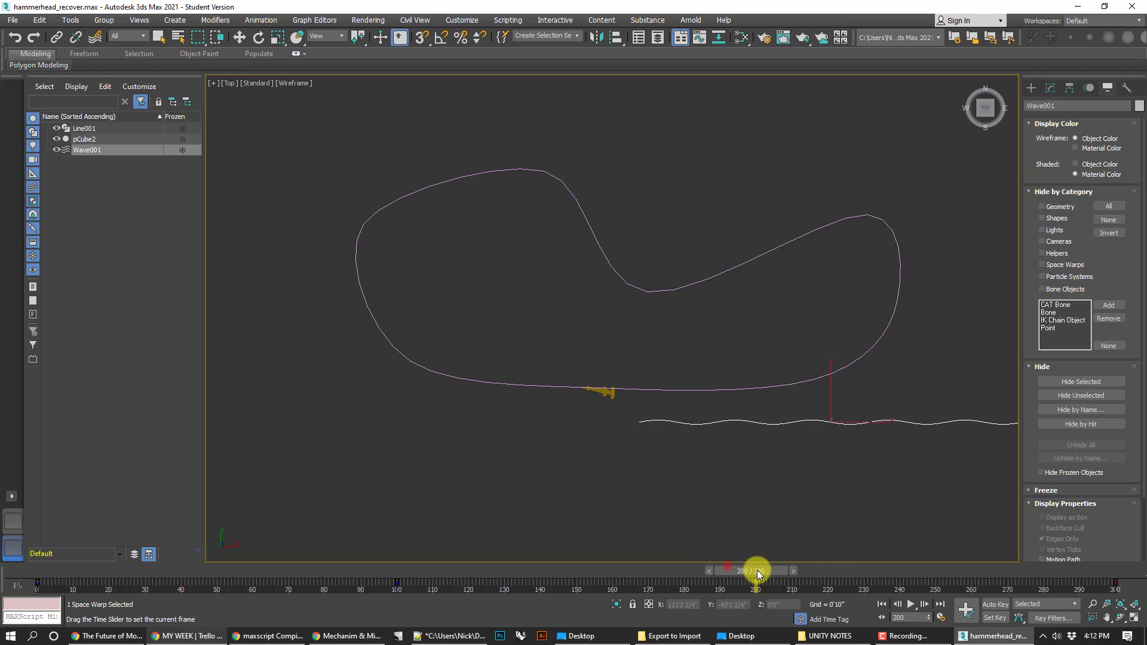
pyautogui.moveTo(877, 569); pyautogui.dragTo(147, 570)
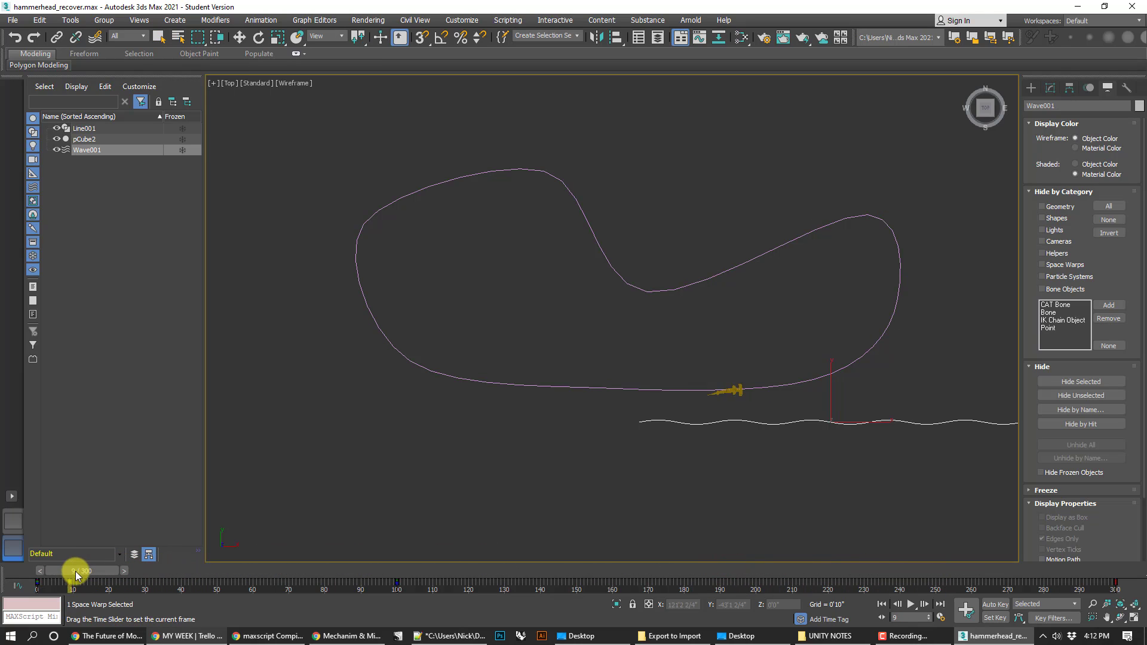
pyautogui.click(1089, 88)
pyautogui.click(1093, 208)
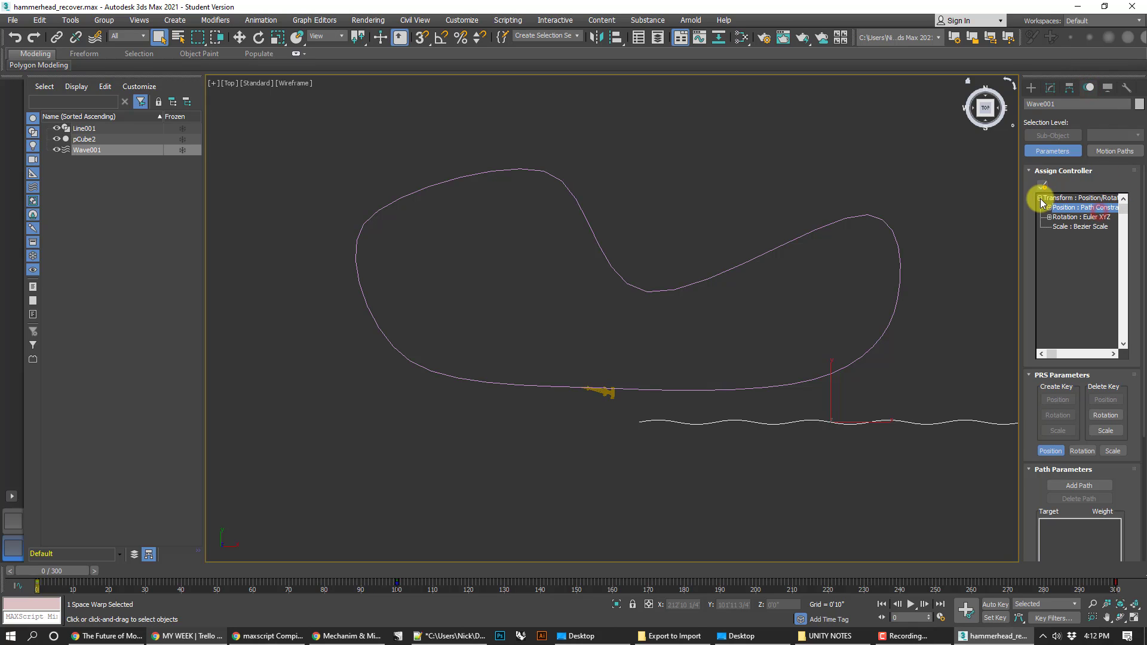
pyautogui.click(1095, 485)
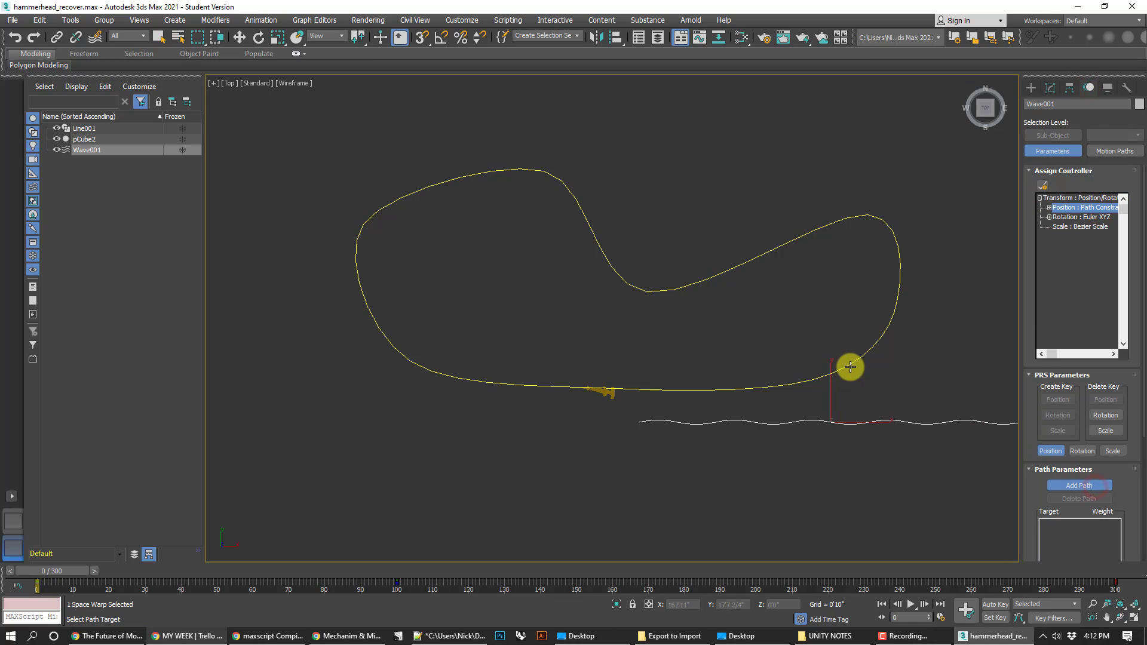
pyautogui.click(850, 366)
pyautogui.scroll(-5, 1127, 499)
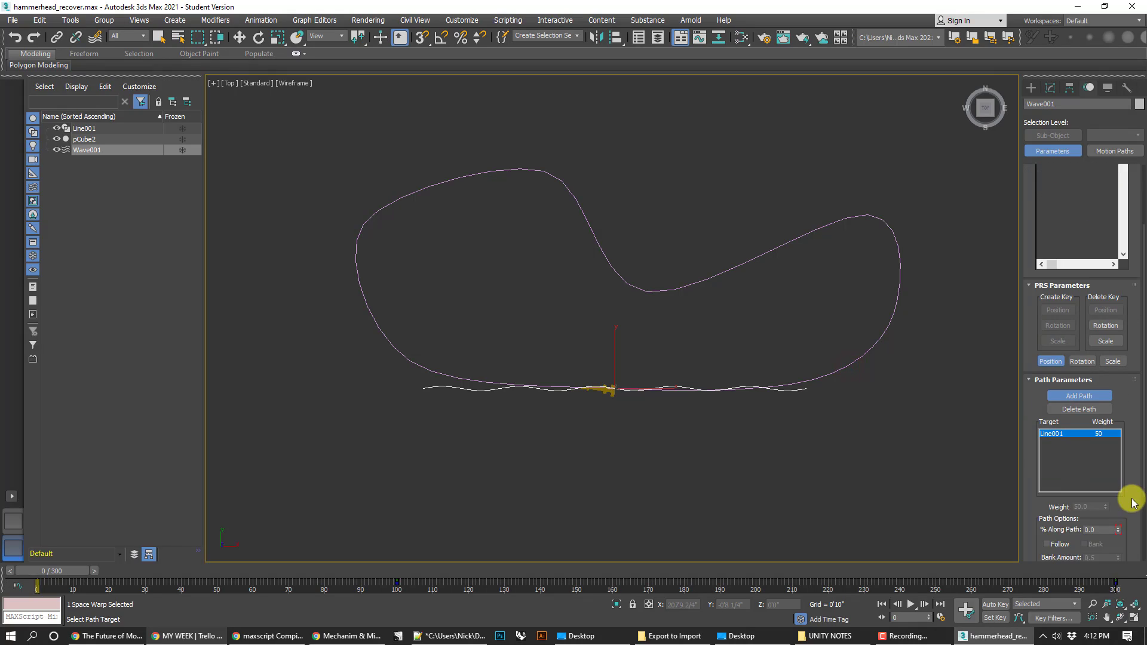
pyautogui.click(1055, 448)
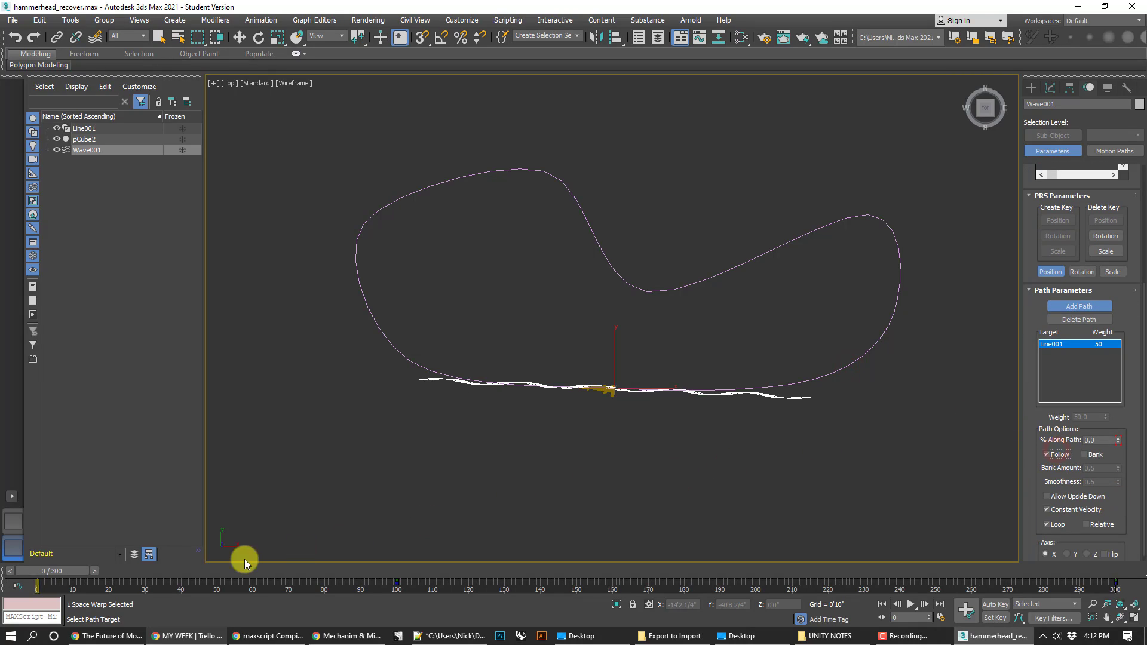
# Scrub to frame 56 to check the wave's motion, and move Wave001's key at frame 100 to frame 300.
pyautogui.moveTo(67, 572); pyautogui.dragTo(267, 521)
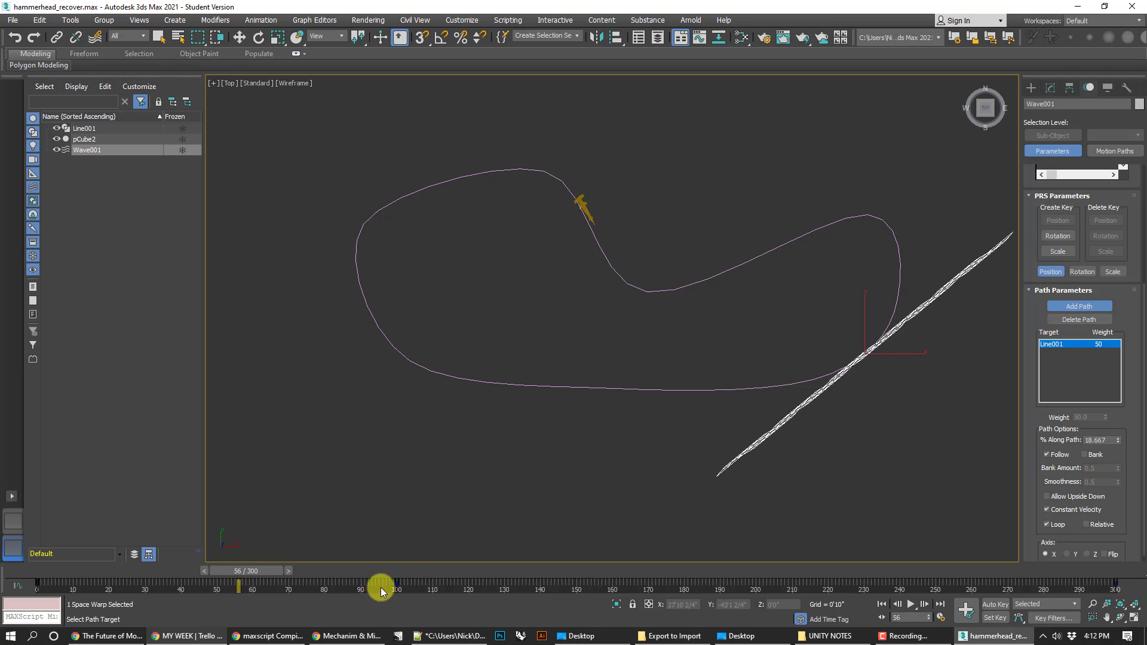
pyautogui.moveTo(401, 587)
pyautogui.mouseDown()
pyautogui.moveTo(386, 596)
pyautogui.moveTo(1116, 606)
pyautogui.mouseUp()
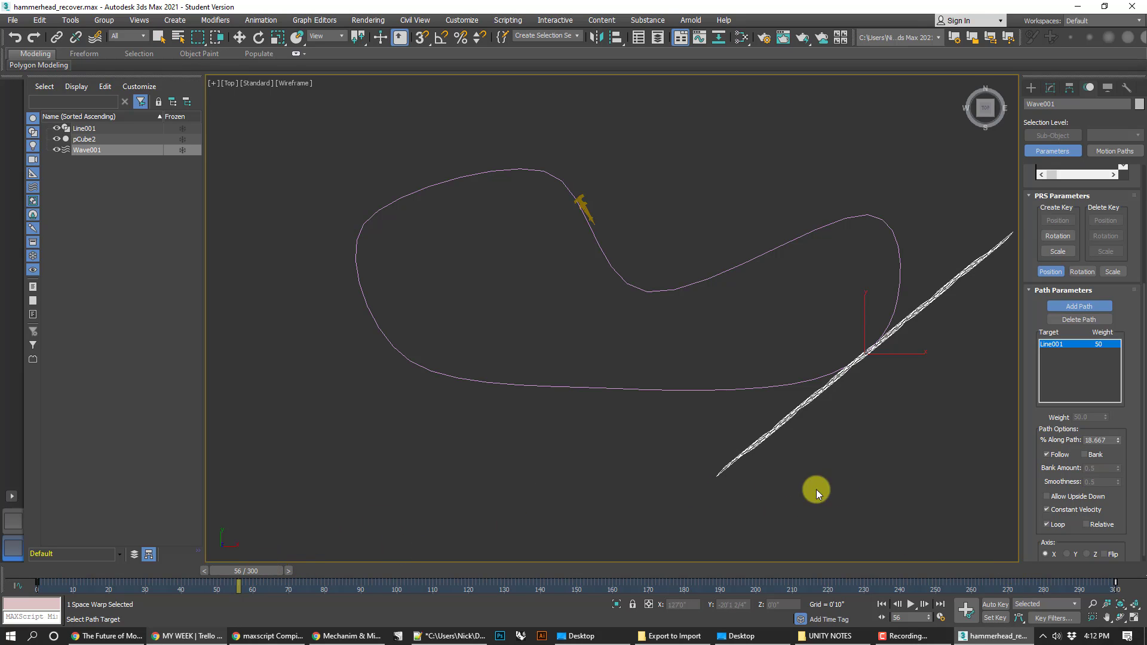
# Scrub to frame 254 to compare the wave's position with the shark's, and end Wave001's path picking by clearing the selection.
pyautogui.click(870, 493)
pyautogui.moveTo(264, 565); pyautogui.dragTo(955, 486)
pyautogui.click(1078, 306)
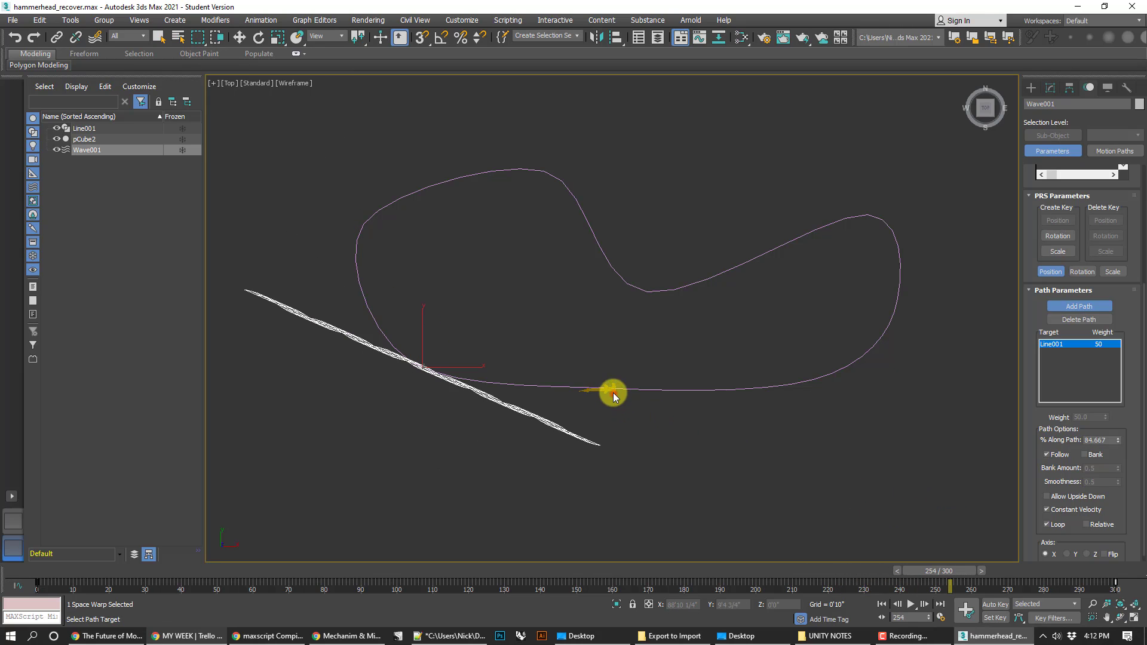
pyautogui.click(614, 396)
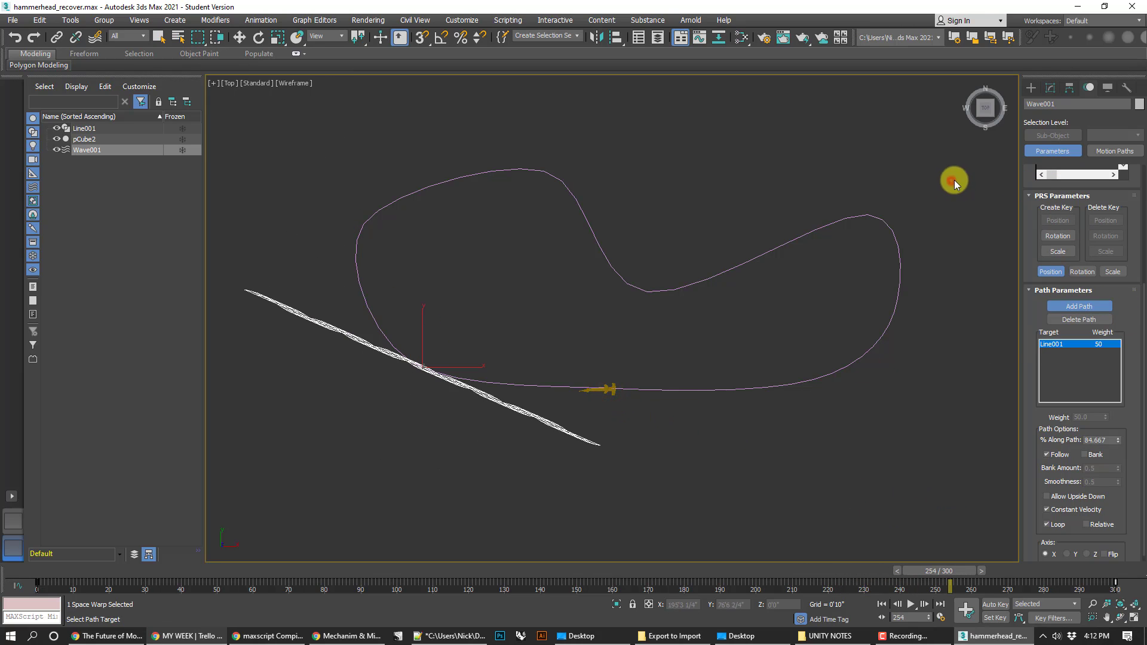
pyautogui.click(1031, 87)
pyautogui.click(878, 184)
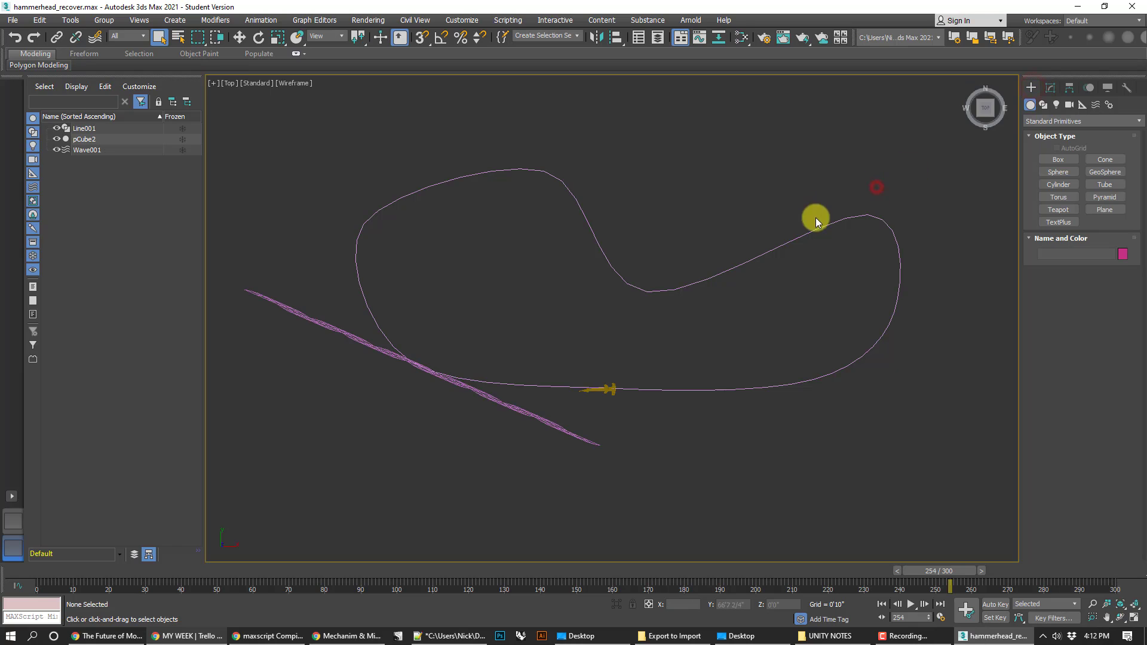
# Move the shark pCube2's key at frame 100 to frame 300 and scrub to check that it travels with the wave.
pyautogui.click(615, 391)
pyautogui.moveTo(438, 581); pyautogui.dragTo(1111, 615)
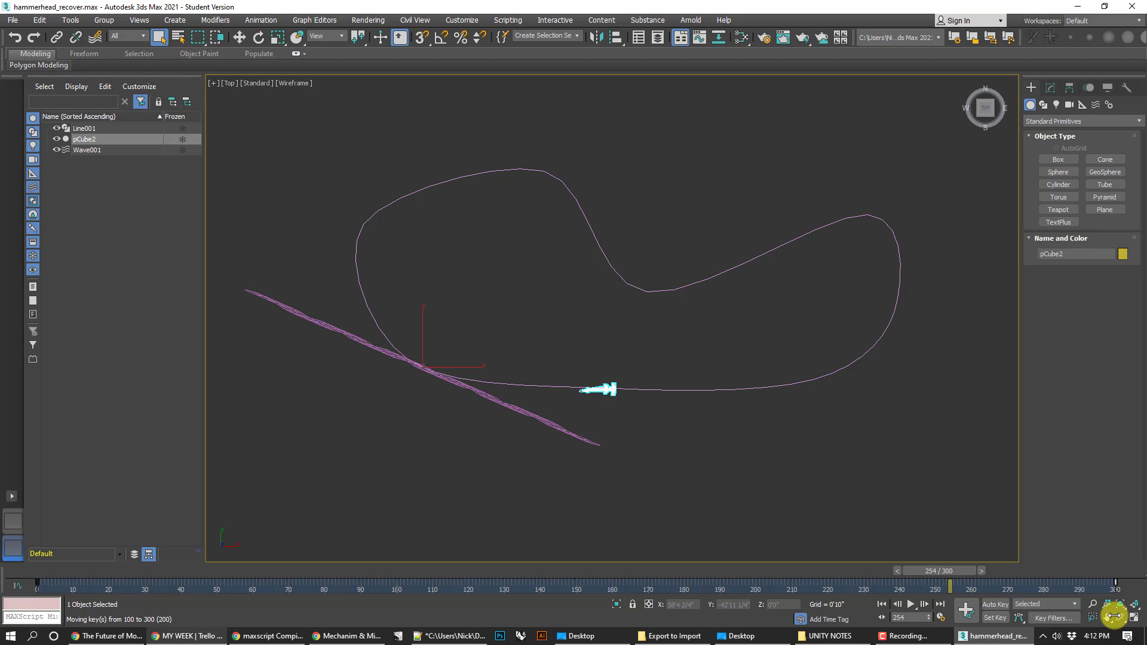
pyautogui.moveTo(939, 571); pyautogui.dragTo(624, 352)
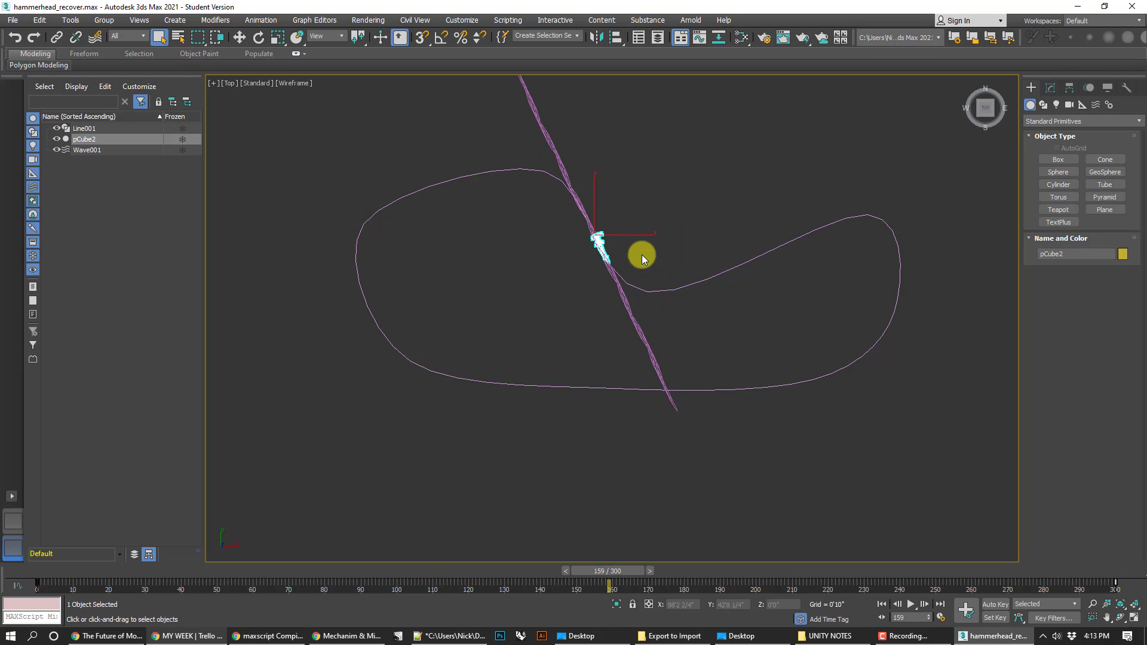
# Clear the Wave001 selection and scrub the timeline to check the shark and wave moving together along the spline.
pyautogui.click(630, 295)
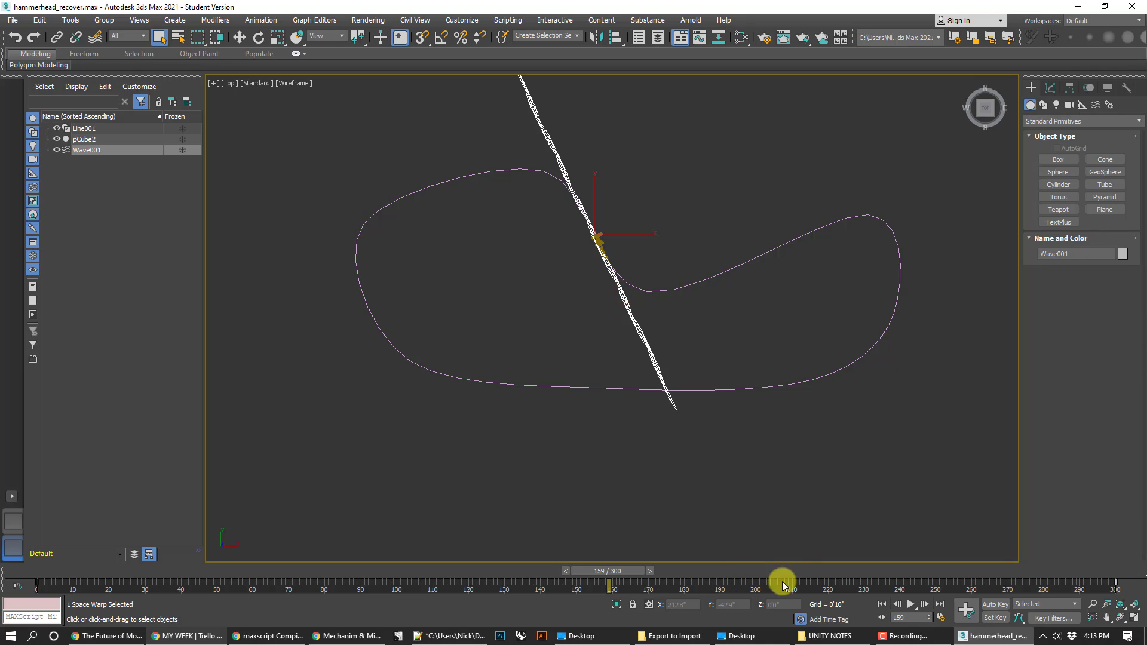
pyautogui.click(758, 540)
pyautogui.click(561, 582)
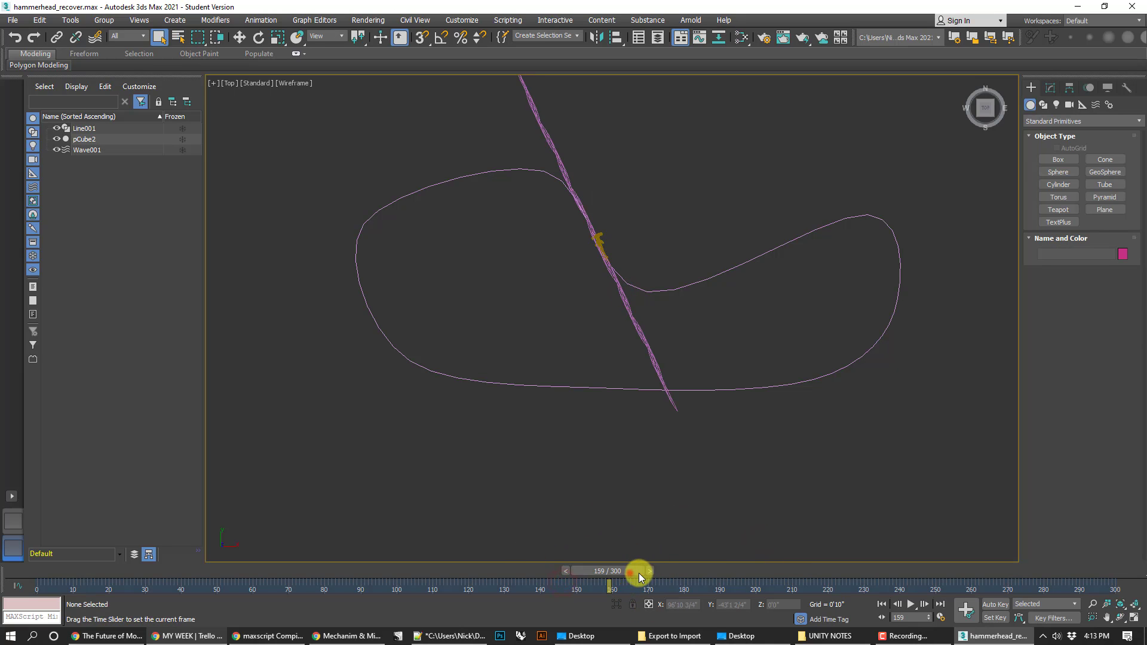
pyautogui.moveTo(639, 572); pyautogui.dragTo(1004, 571)
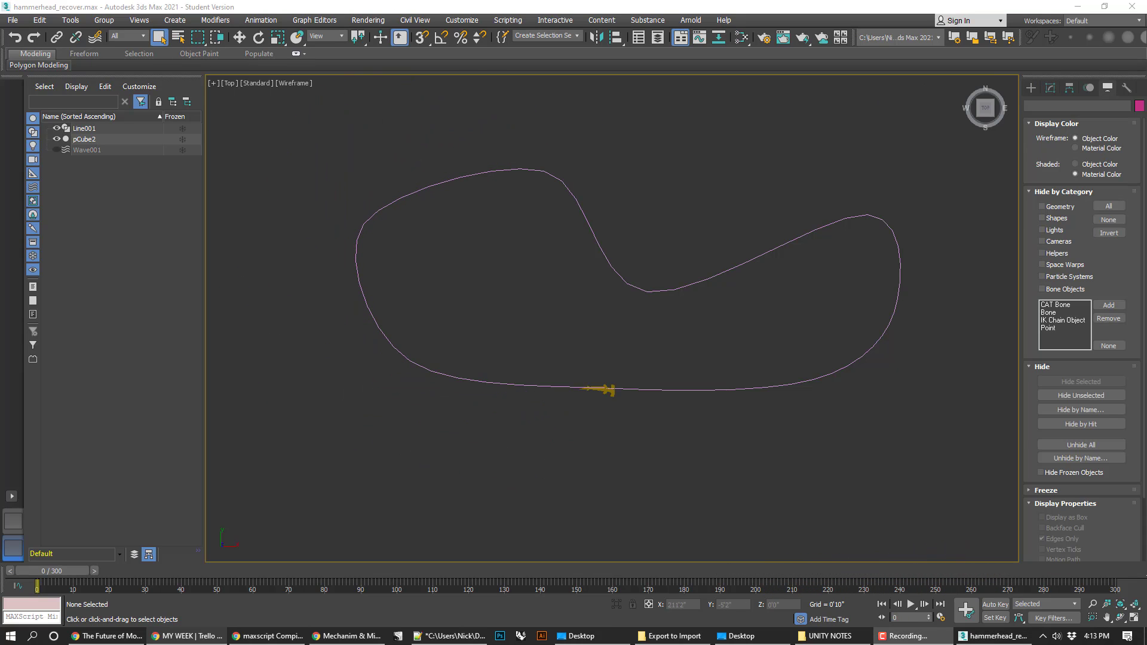
# Unhide all objects in the scene, including Wave001.
pyautogui.hotkey('ctrl', 'a')
pyautogui.click(1074, 383)
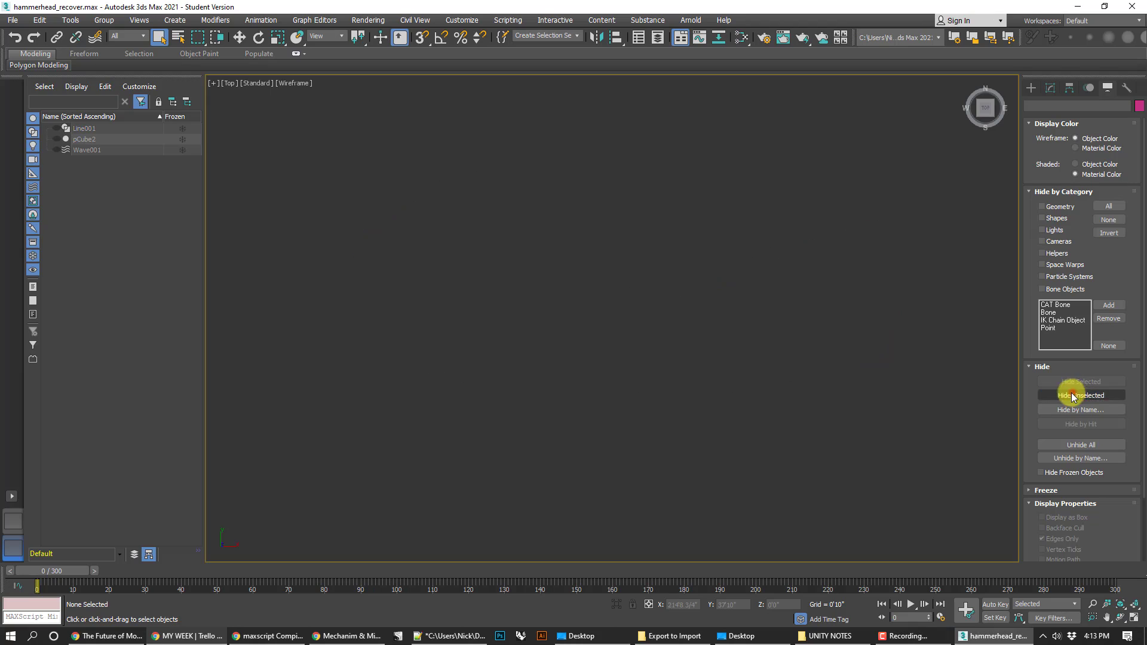
pyautogui.click(1079, 444)
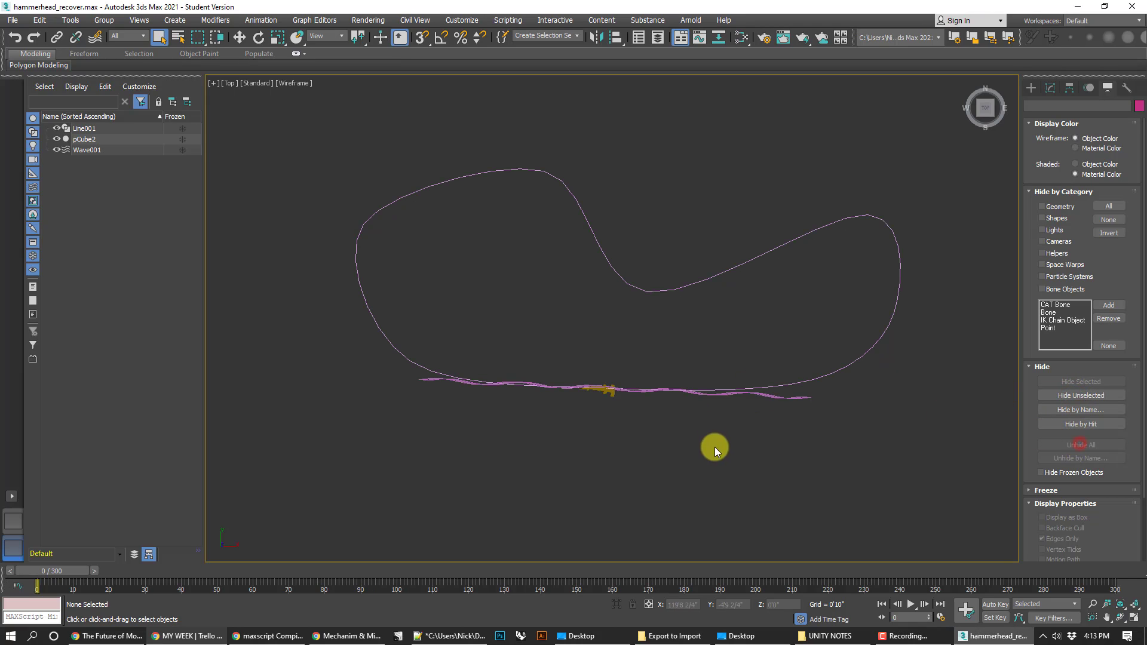
# With Auto Key on, animate Wave001's Phase by setting it to 30 at frame 300.
pyautogui.click(785, 401)
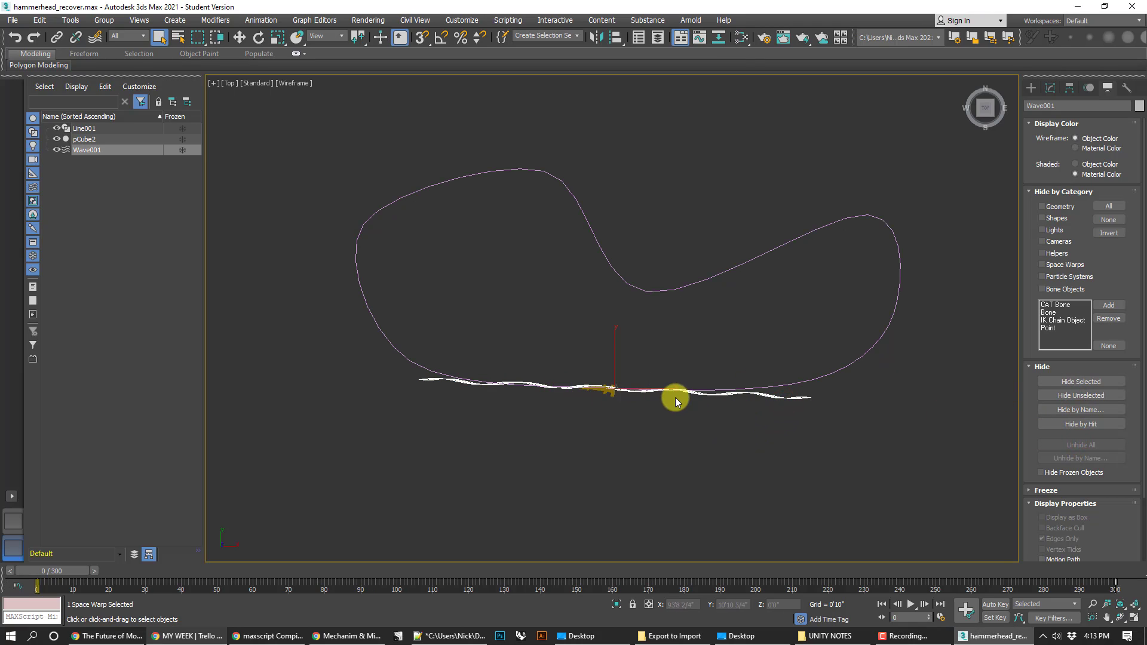
pyautogui.click(1090, 89)
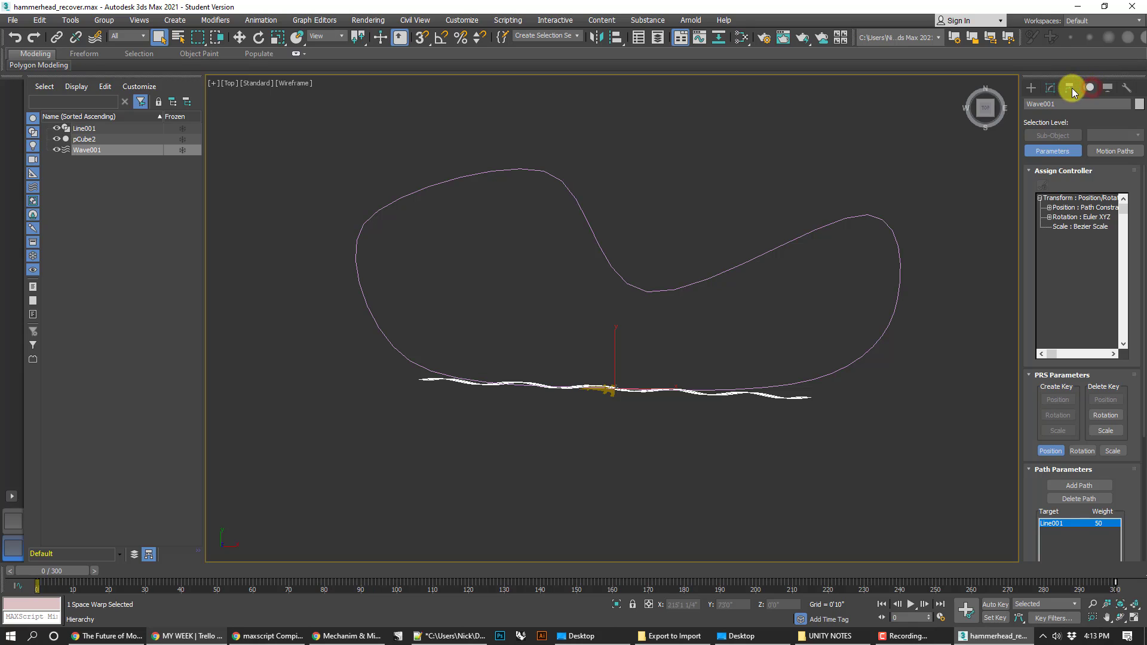
pyautogui.click(1048, 90)
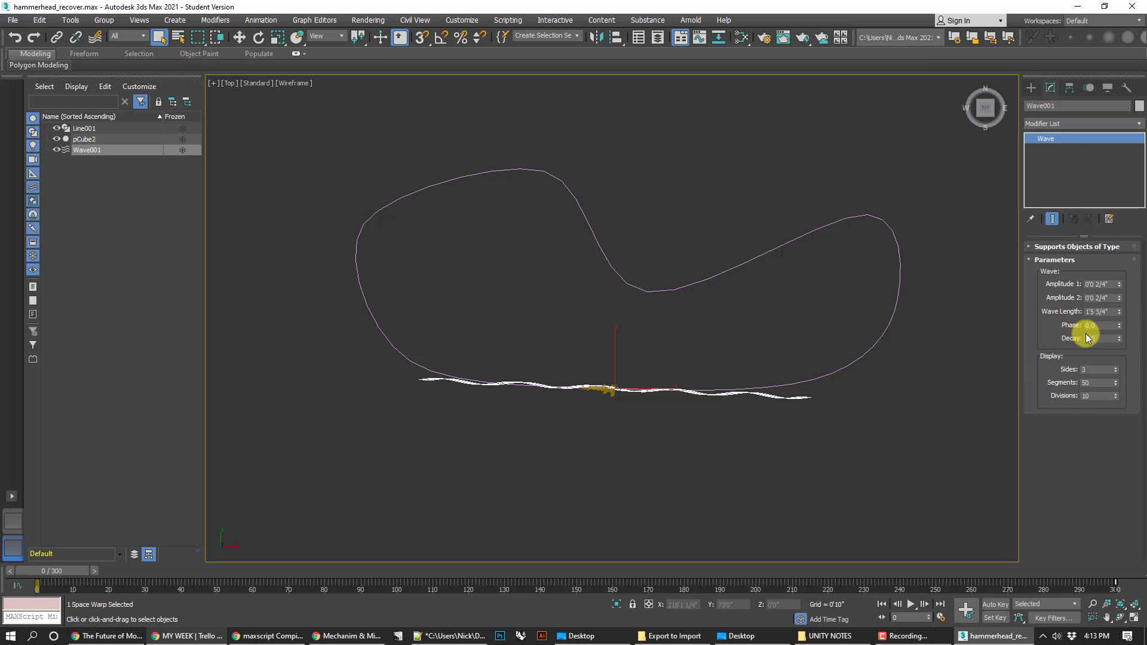
pyautogui.click(998, 606)
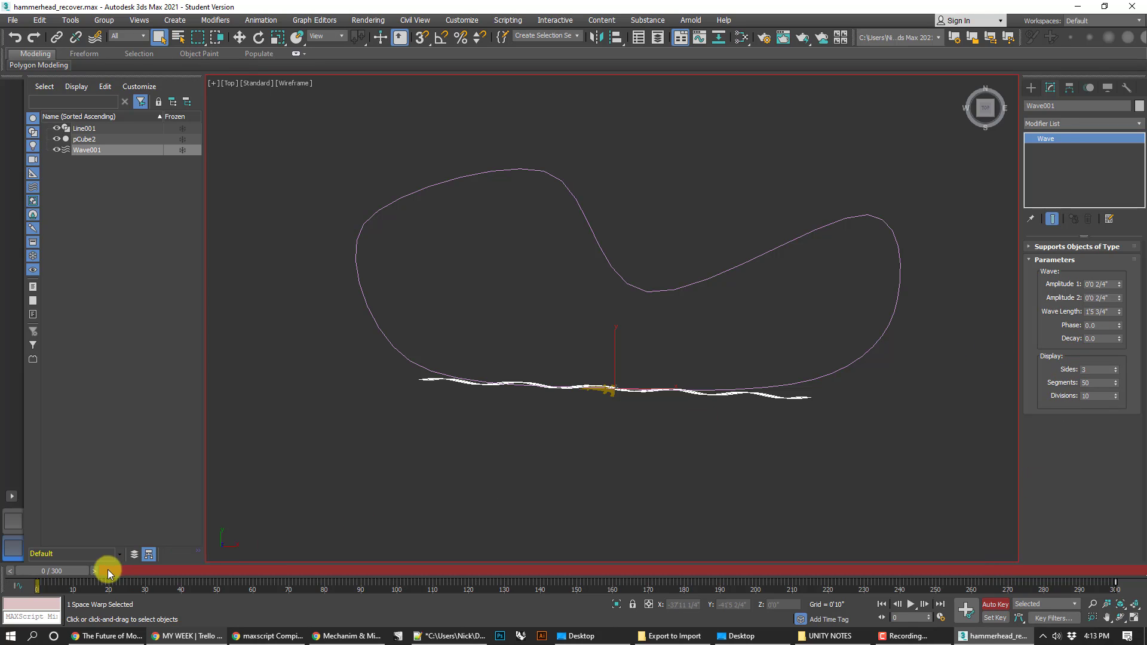
pyautogui.moveTo(108, 571); pyautogui.dragTo(1133, 543)
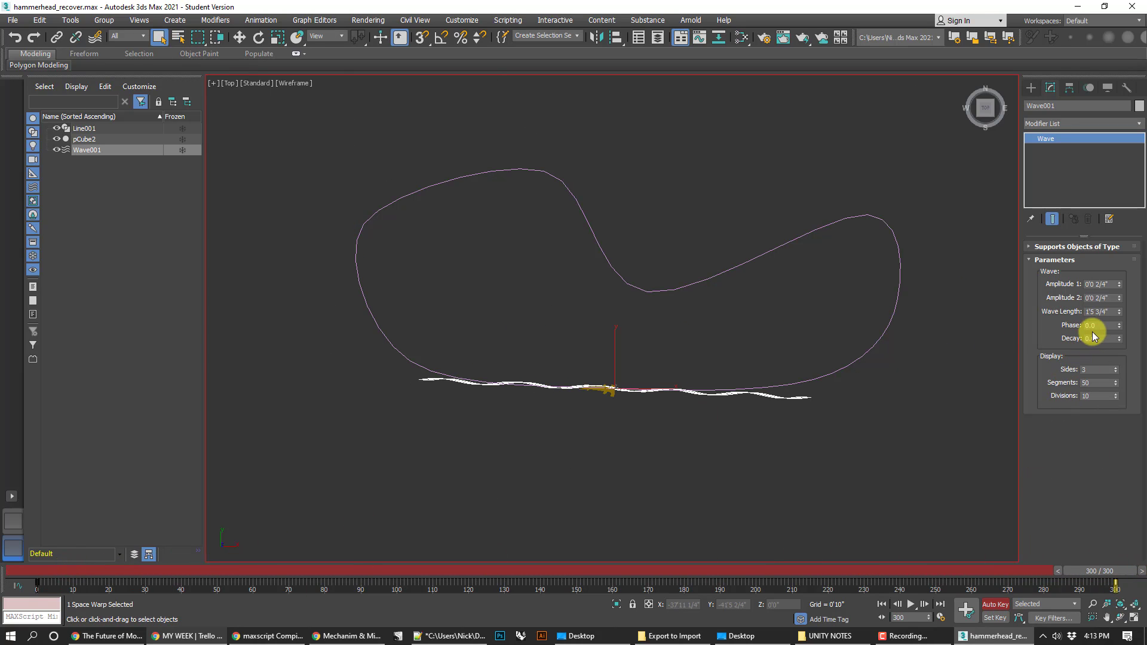
pyautogui.moveTo(1099, 326); pyautogui.dragTo(1046, 323)
pyautogui.write('30')
pyautogui.press('Return')
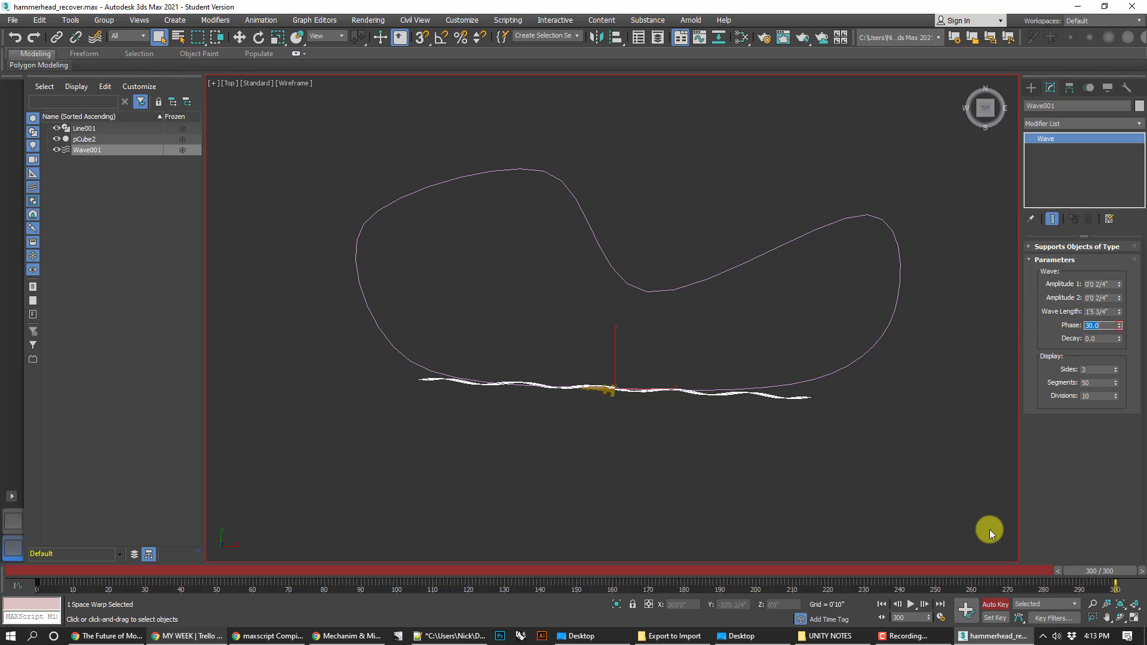
# Scrub to frame 190 and examine the shark's wave deformation up close in the top and front views.
pyautogui.moveTo(1087, 570); pyautogui.dragTo(684, 417)
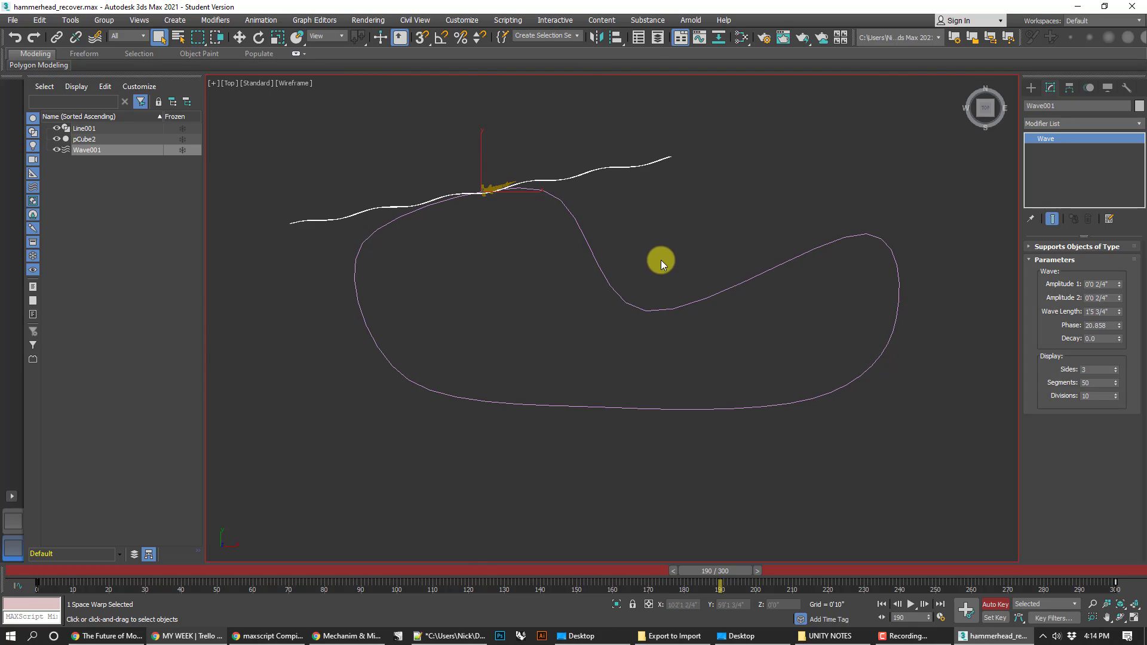
pyautogui.press('f')
pyautogui.scroll(5, 716, 375)
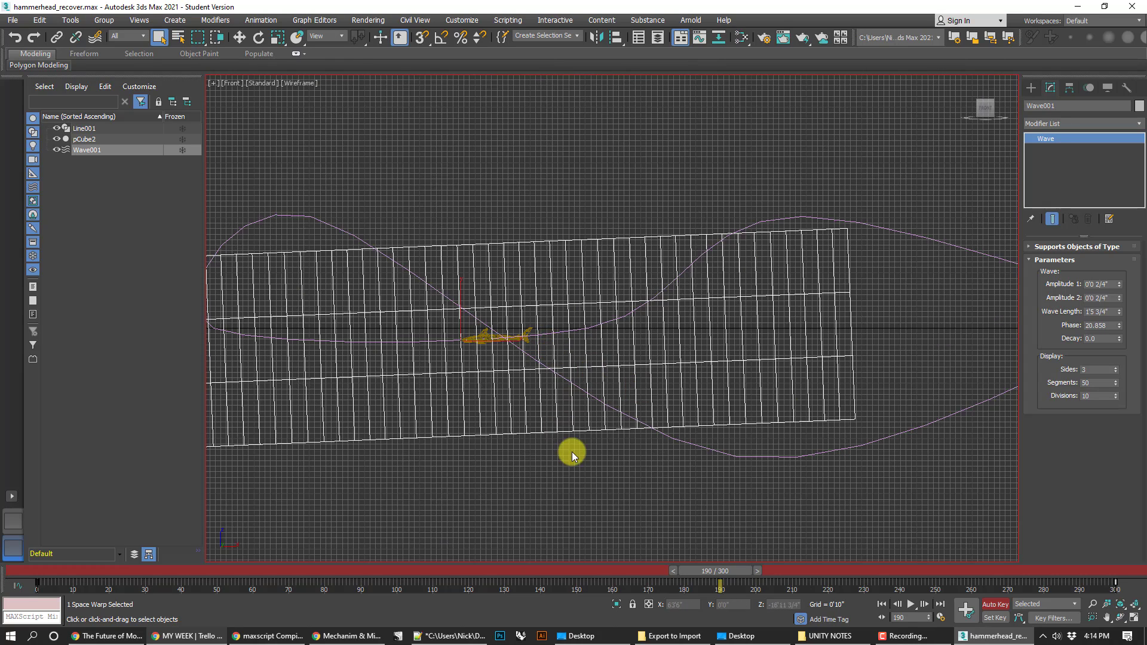
pyautogui.scroll(5, 598, 436)
pyautogui.click(672, 538)
pyautogui.click(651, 509)
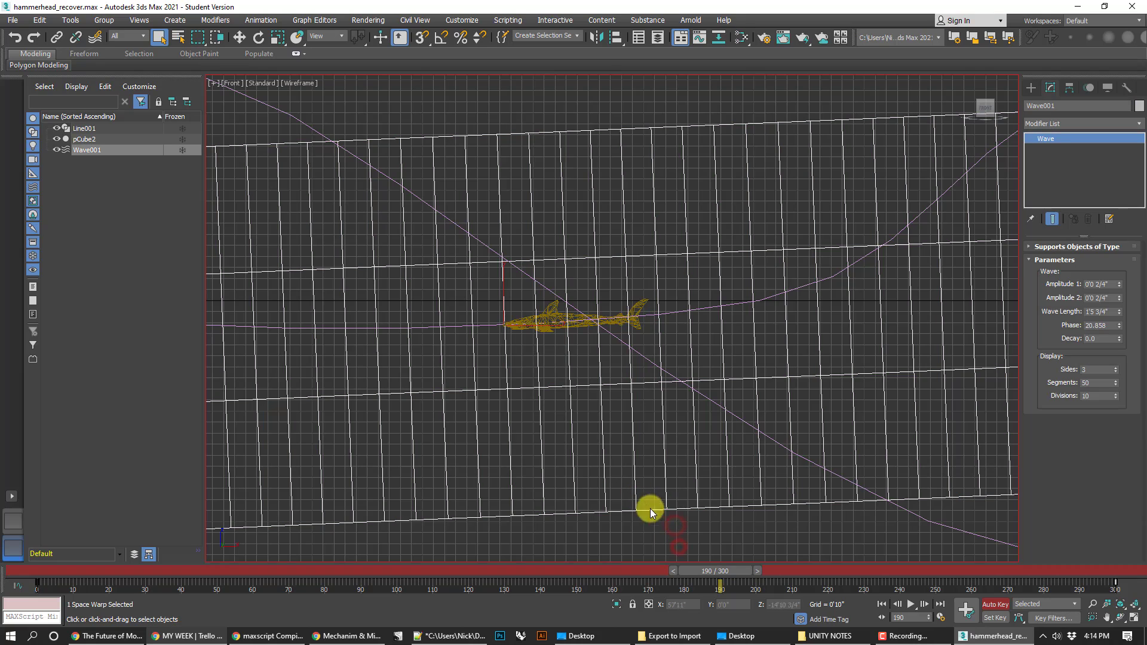
# Hide Wave001 and turn off Auto Key.
pyautogui.click(1108, 87)
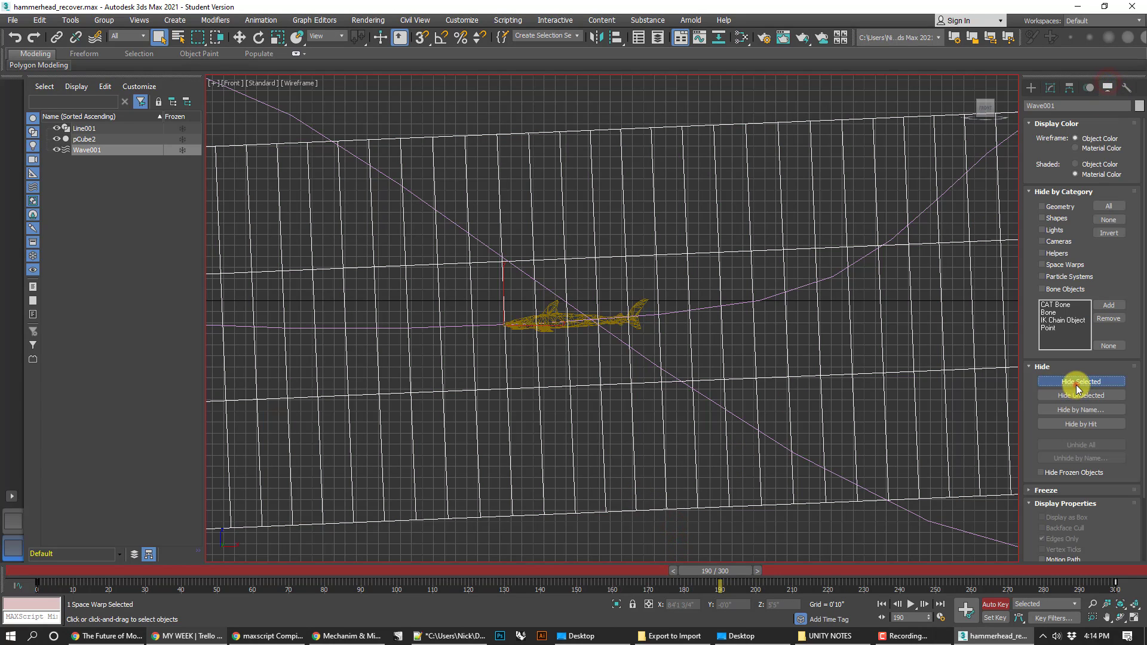
pyautogui.click(1077, 382)
pyautogui.scroll(-3, 853, 406)
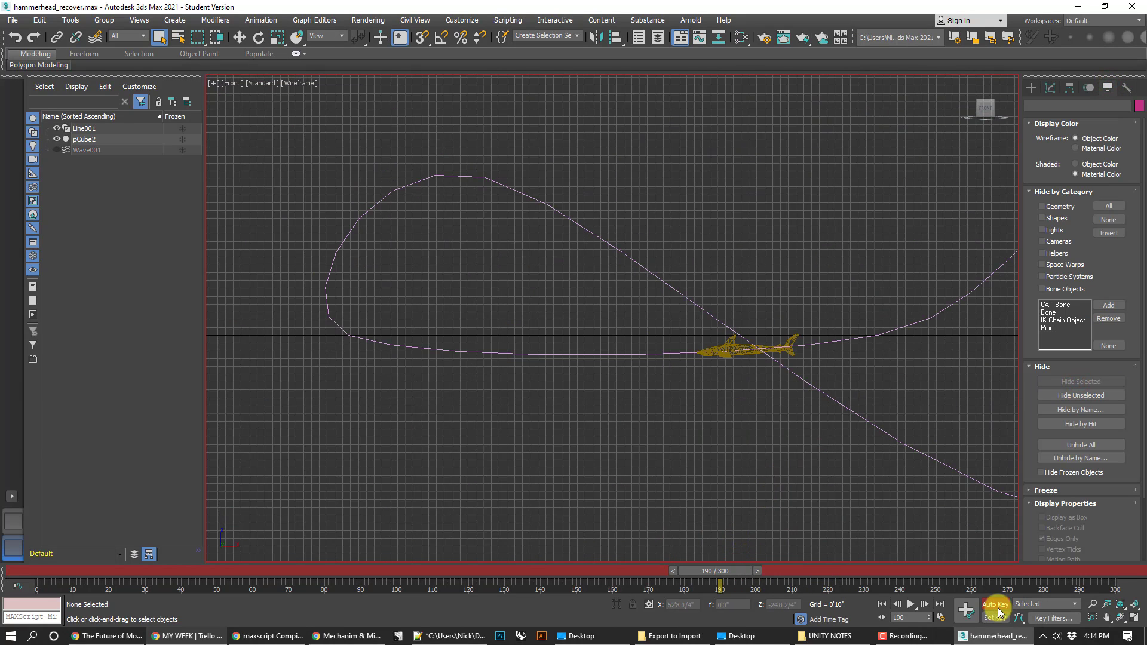
pyautogui.click(997, 605)
# Check the shark's swimming at frame 271 in the front view with its grid hidden, and save the scene.
pyautogui.moveTo(723, 568); pyautogui.dragTo(1014, 515)
pyautogui.press('g')
pyautogui.moveTo(889, 377); pyautogui.dragTo(696, 401, button='middle')
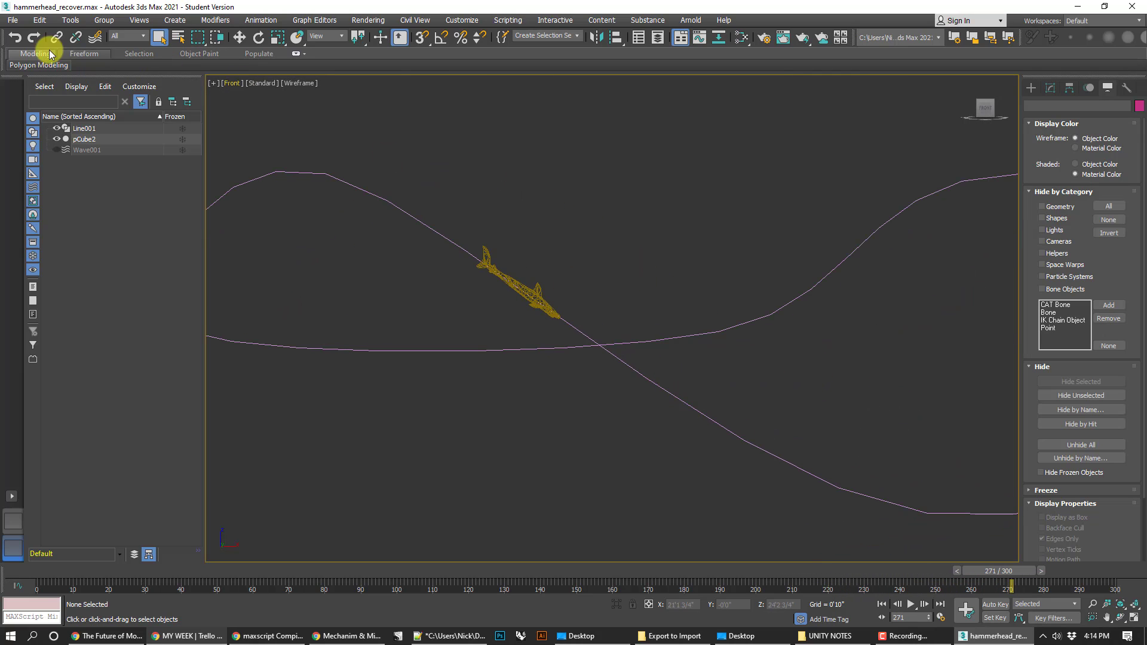
pyautogui.click(12, 20)
pyautogui.click(33, 111)
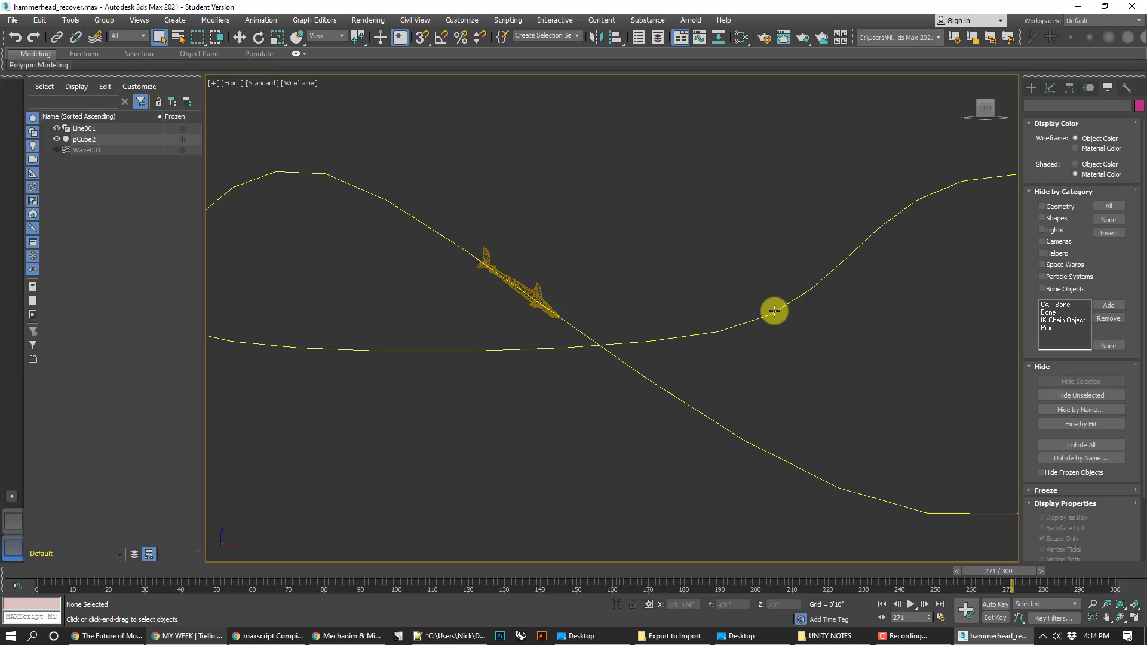
# Examine the shark's orientation on the spline in the front and top views, and return to frame 0 with pCube2 selected.
pyautogui.moveTo(771, 310); pyautogui.dragTo(705, 288, button='middle')
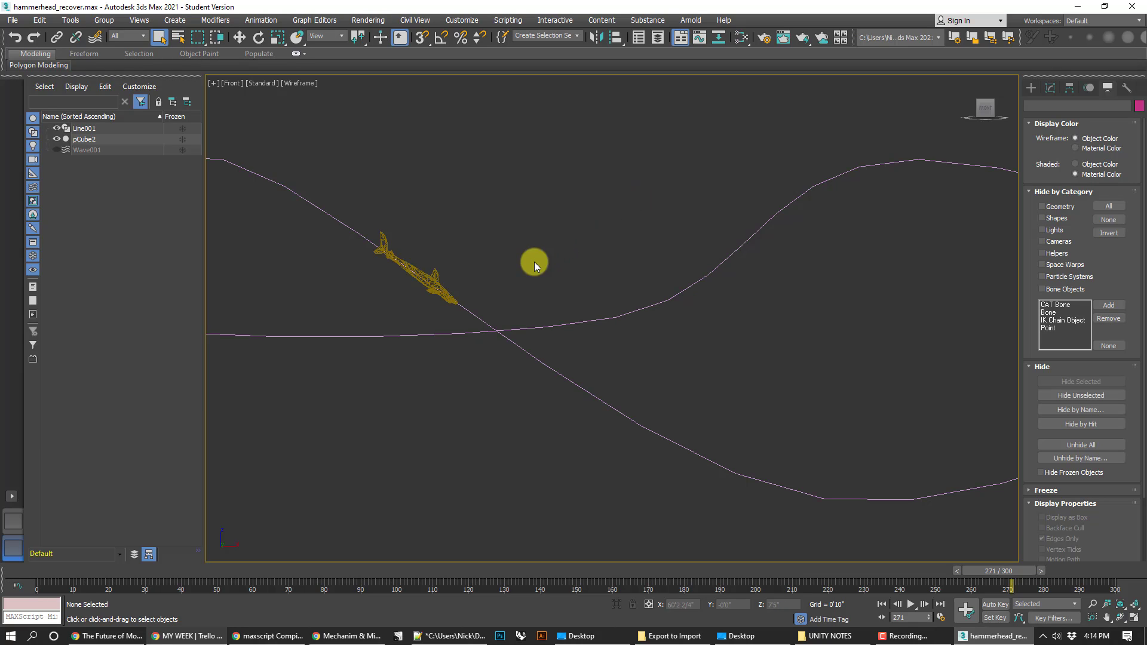
pyautogui.click(429, 276)
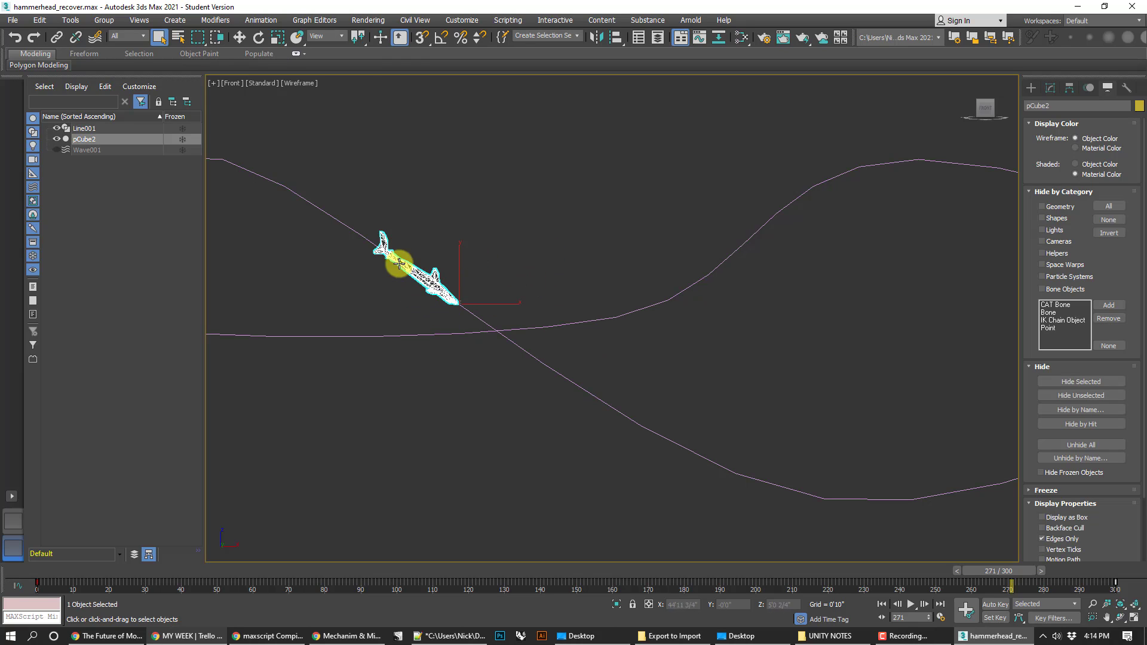
pyautogui.click(647, 233)
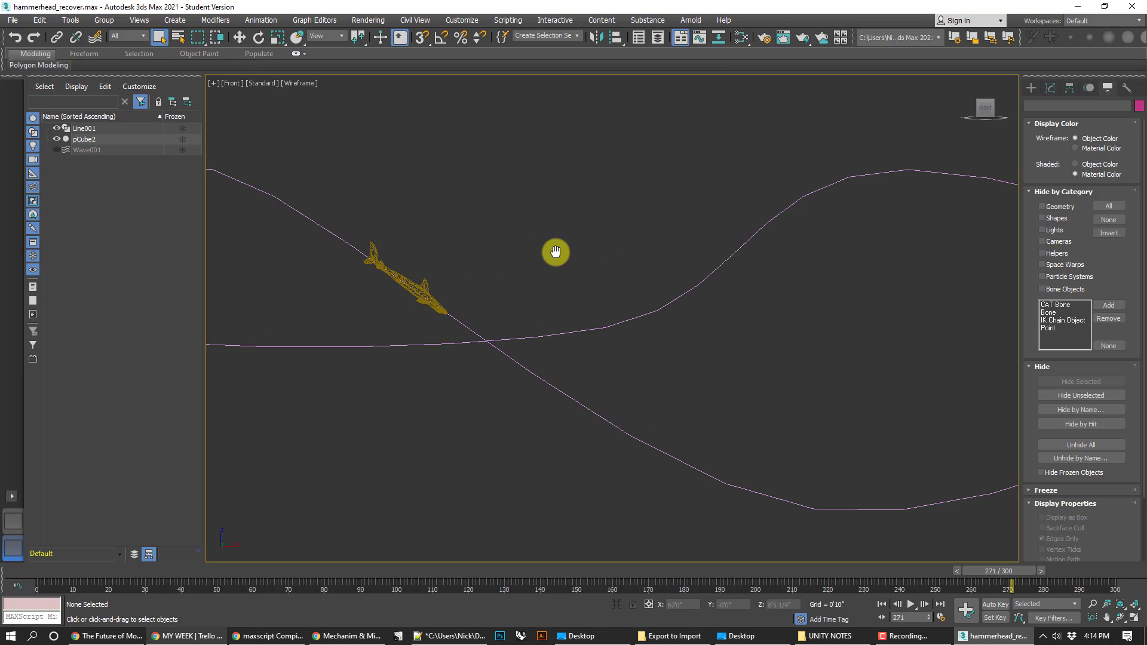
pyautogui.press('t')
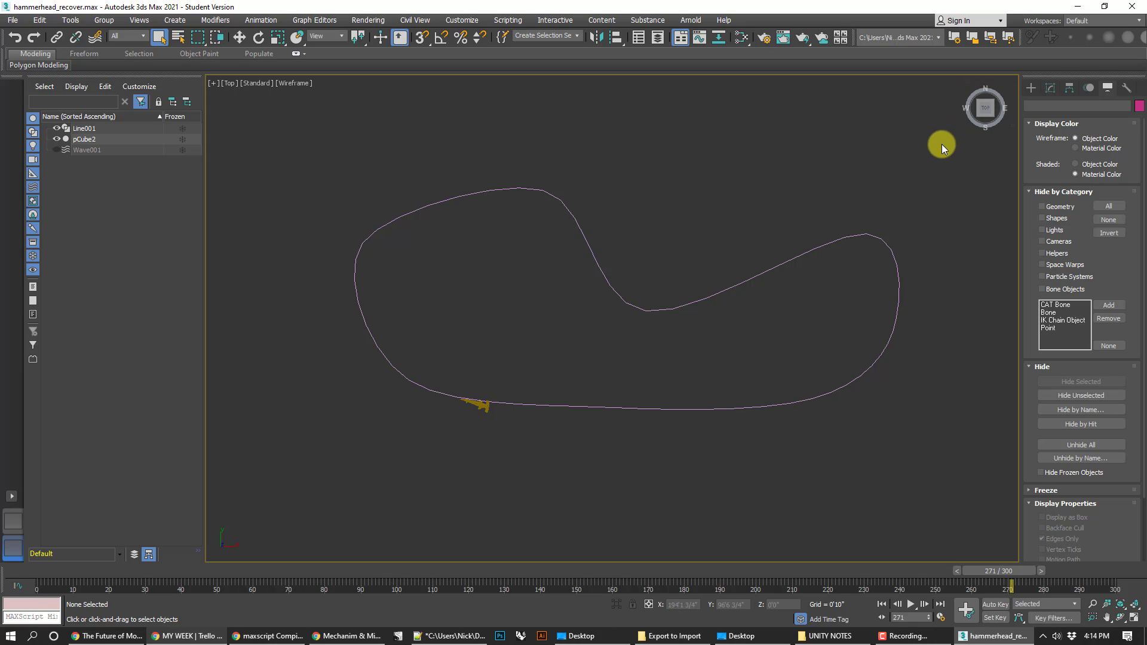
pyautogui.click(485, 411)
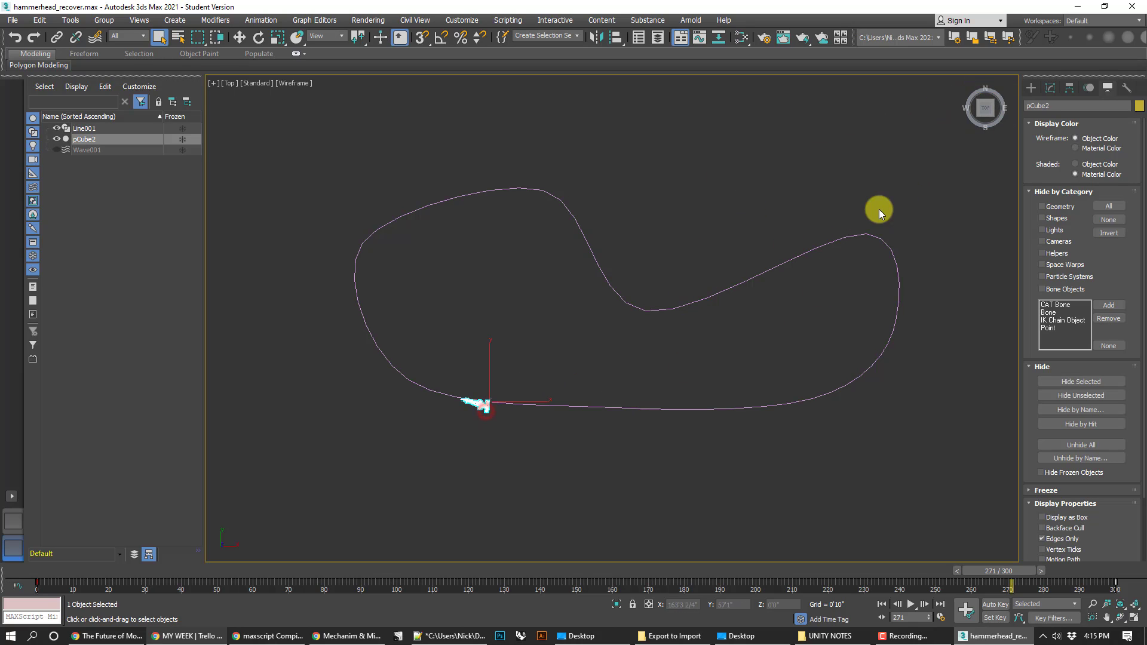
pyautogui.moveTo(879, 208); pyautogui.dragTo(873, 190, button='middle')
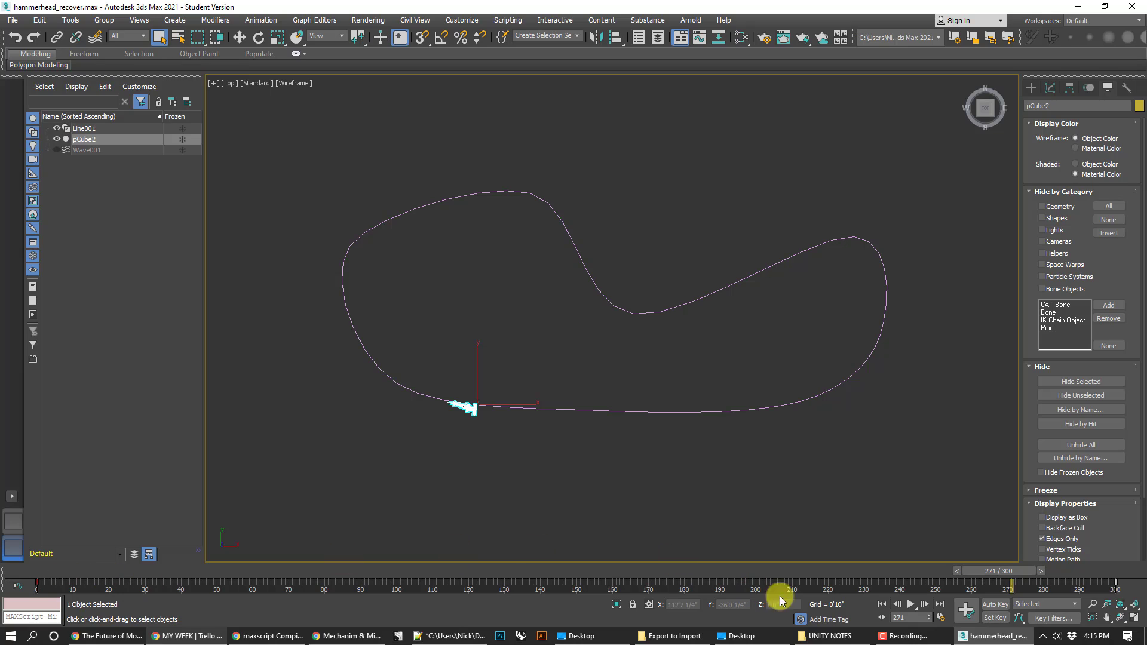
pyautogui.moveTo(980, 568); pyautogui.dragTo(3, 498)
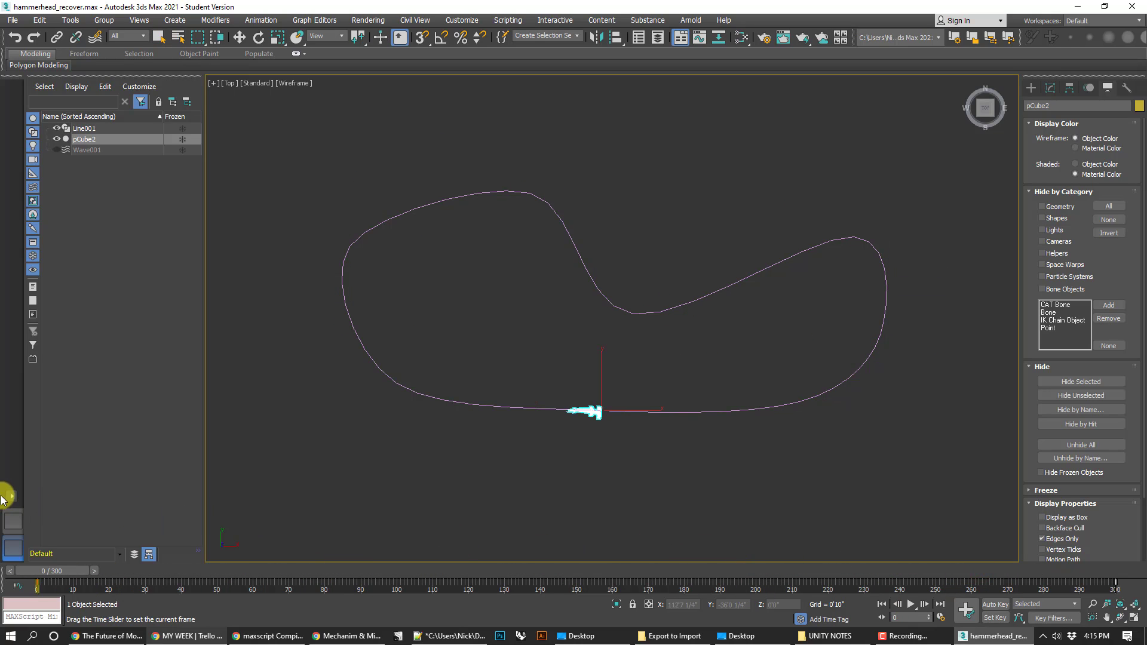
pyautogui.press('q')
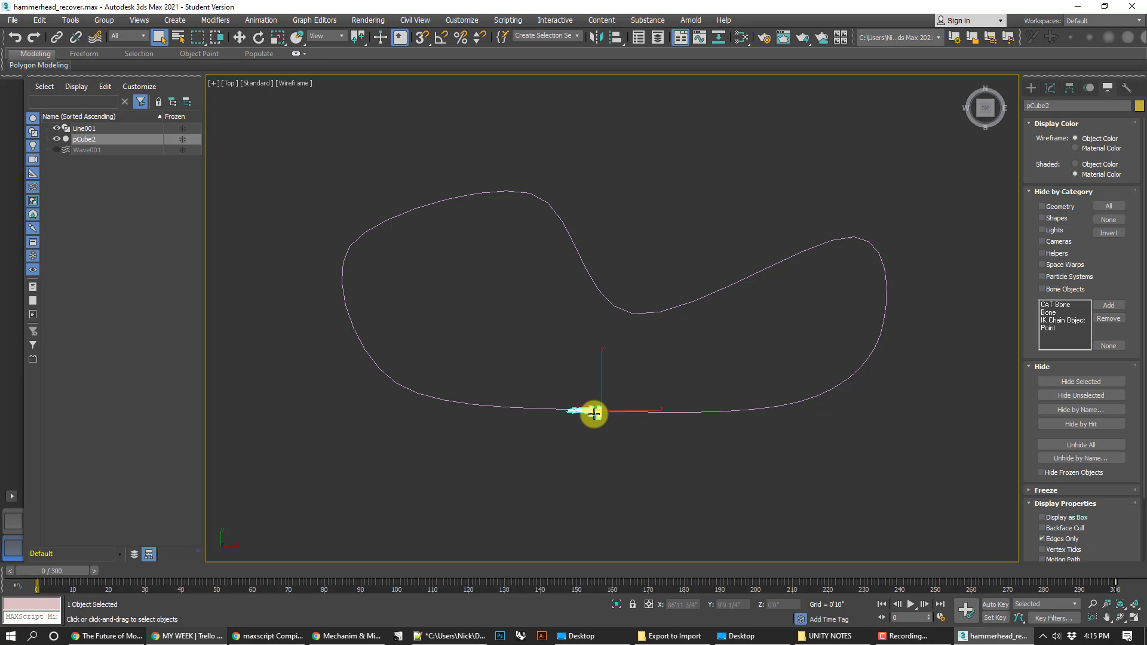
pyautogui.click(53, 571)
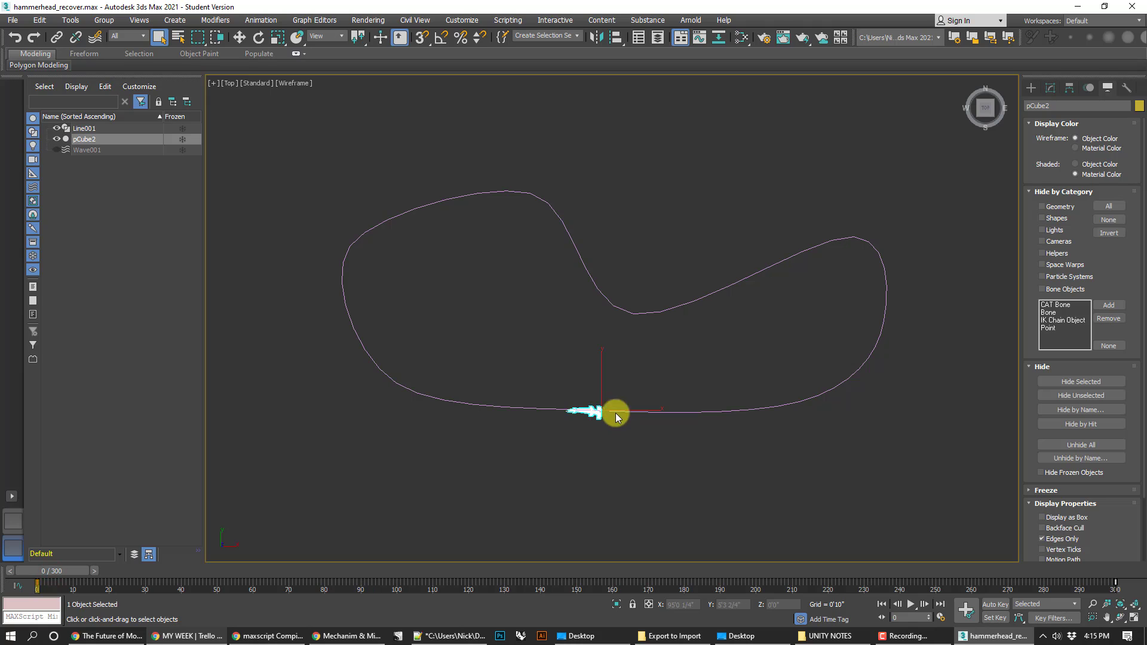
# Undock and hide the Brush Presets toolbar, and show the Extras toolbar.
pyautogui.click(1062, 42)
pyautogui.moveTo(1022, 37)
pyautogui.mouseDown()
pyautogui.moveTo(868, 134)
pyautogui.moveTo(771, 165)
pyautogui.moveTo(671, 128)
pyautogui.moveTo(665, 108)
pyautogui.moveTo(351, 134)
pyautogui.moveTo(93, 218)
pyautogui.mouseUp()
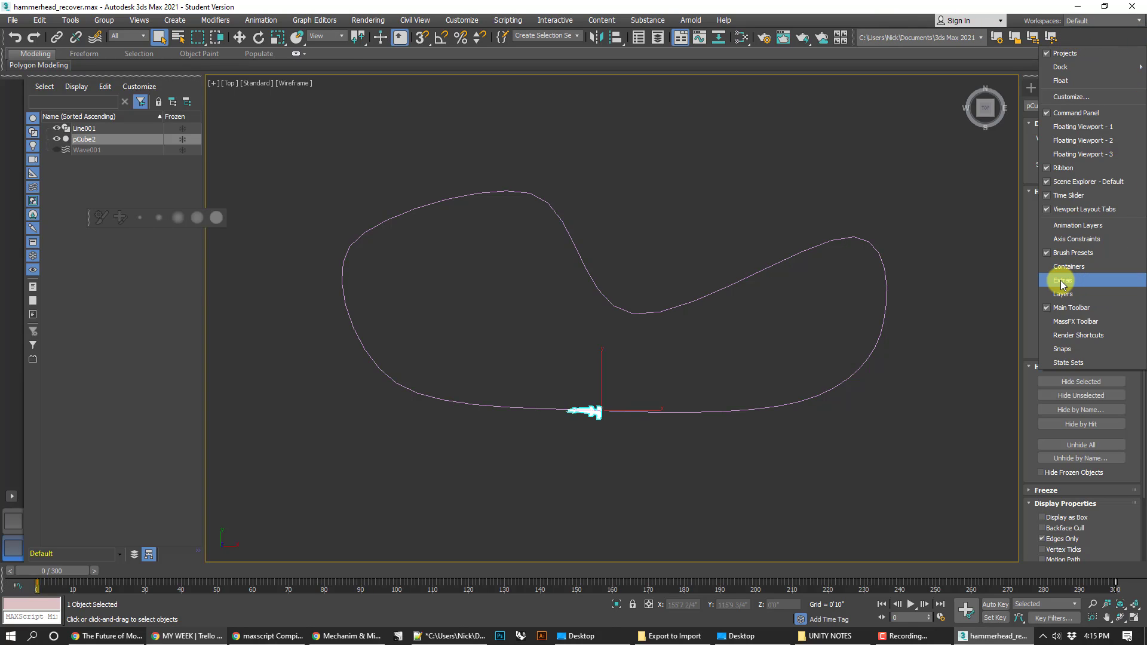
pyautogui.click(1073, 252)
pyautogui.rightClick(1076, 31)
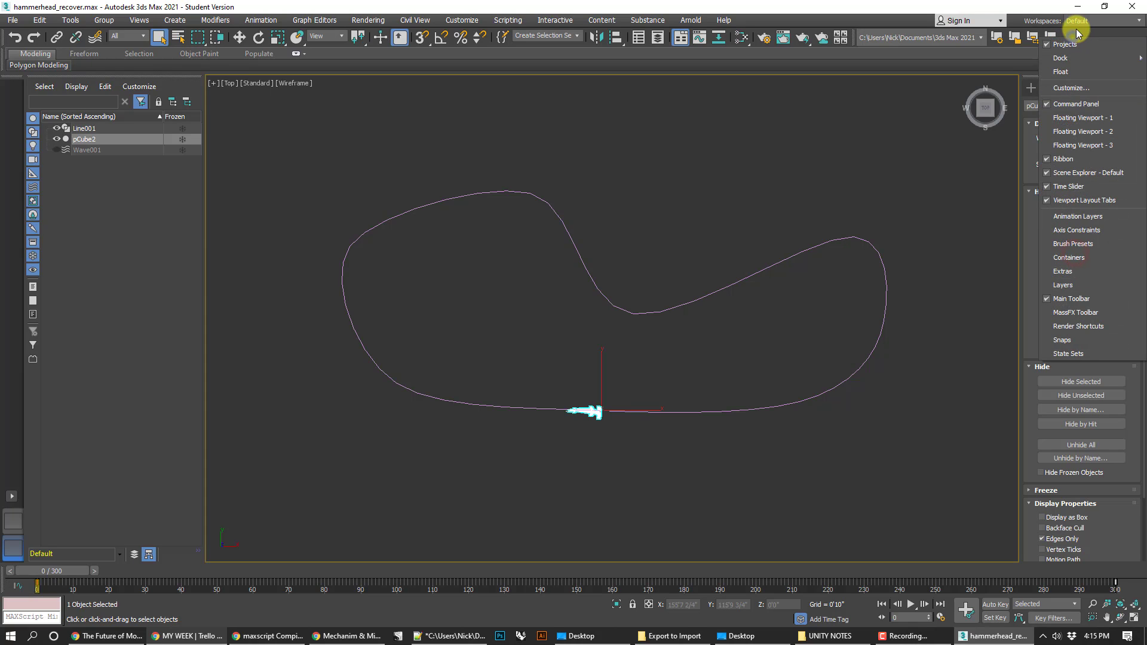
pyautogui.click(1063, 270)
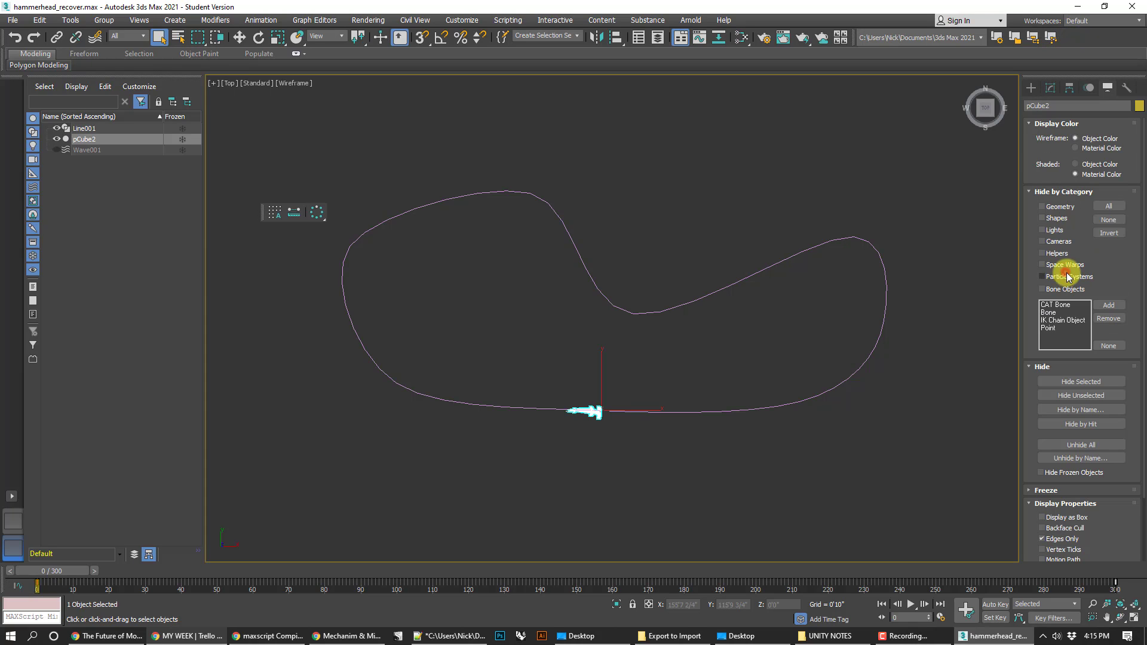
# Snapshot pCube2 over the range of frames 0 to 300 as 301 copies using the Mesh clone method.
pyautogui.click(320, 218)
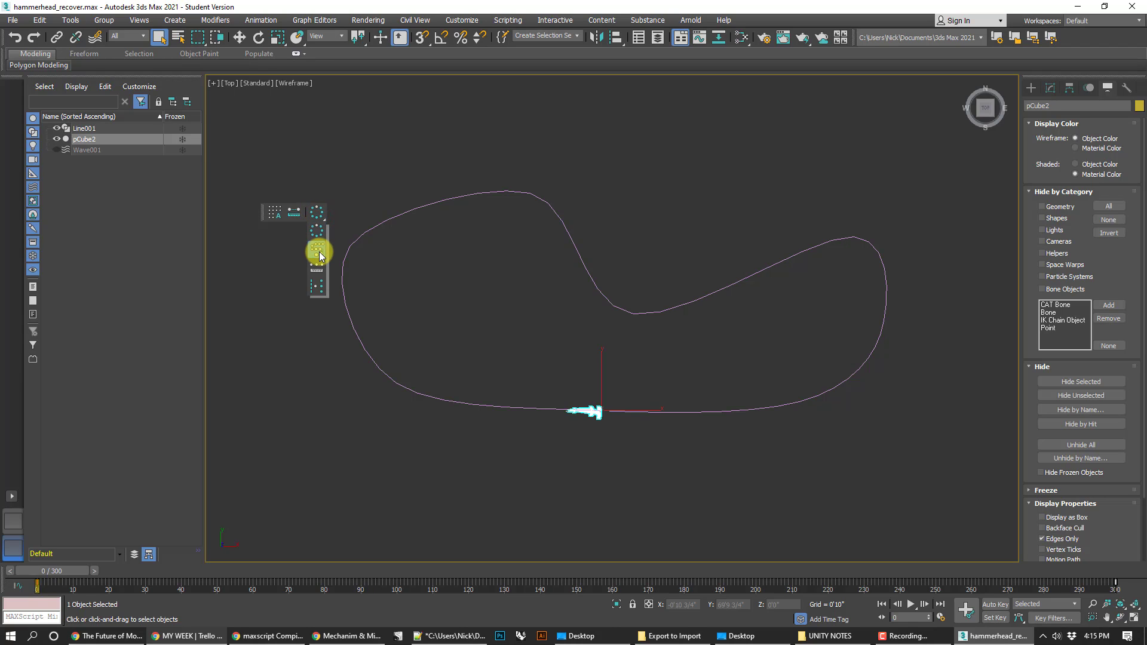
pyautogui.moveTo(320, 256); pyautogui.dragTo(317, 133)
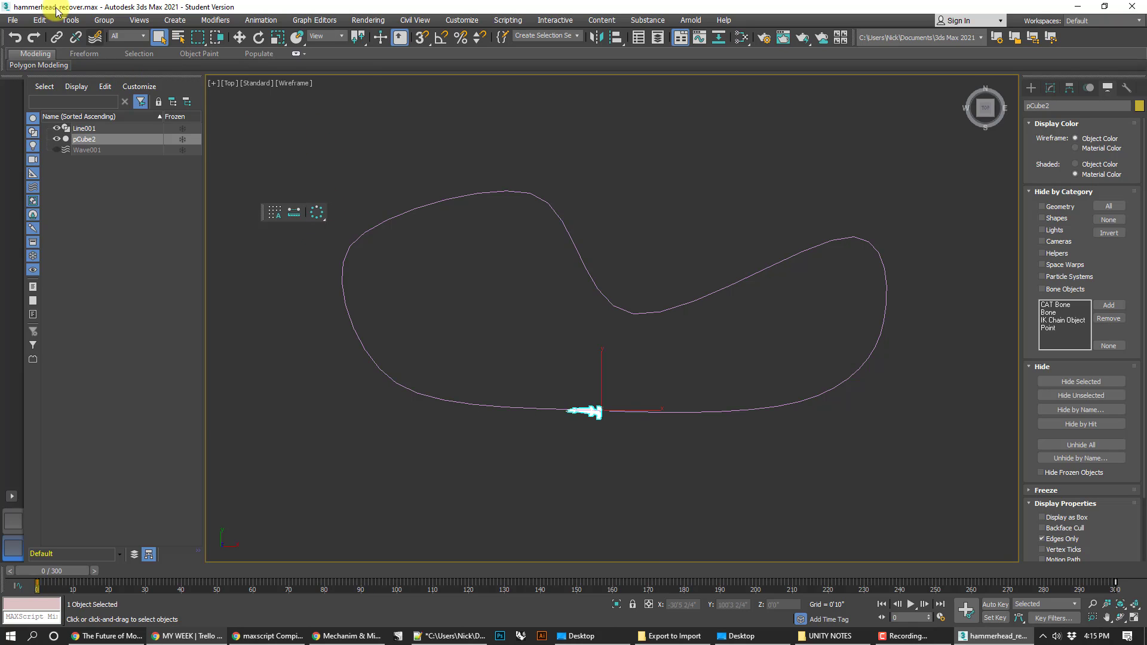
pyautogui.click(70, 21)
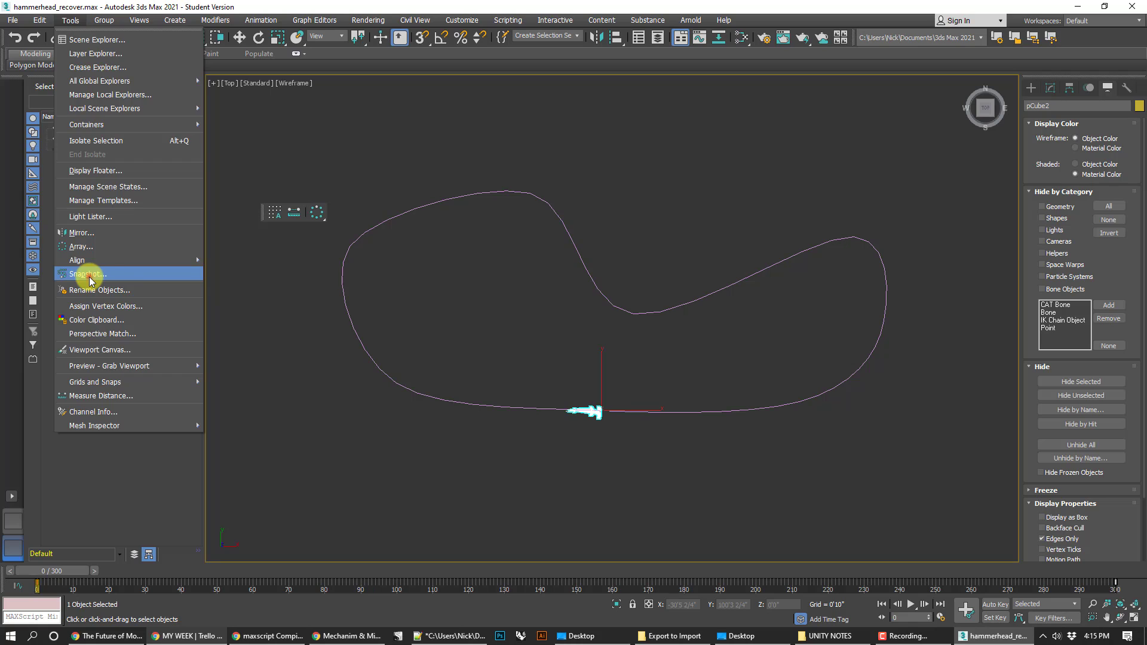
pyautogui.click(88, 275)
pyautogui.click(595, 267)
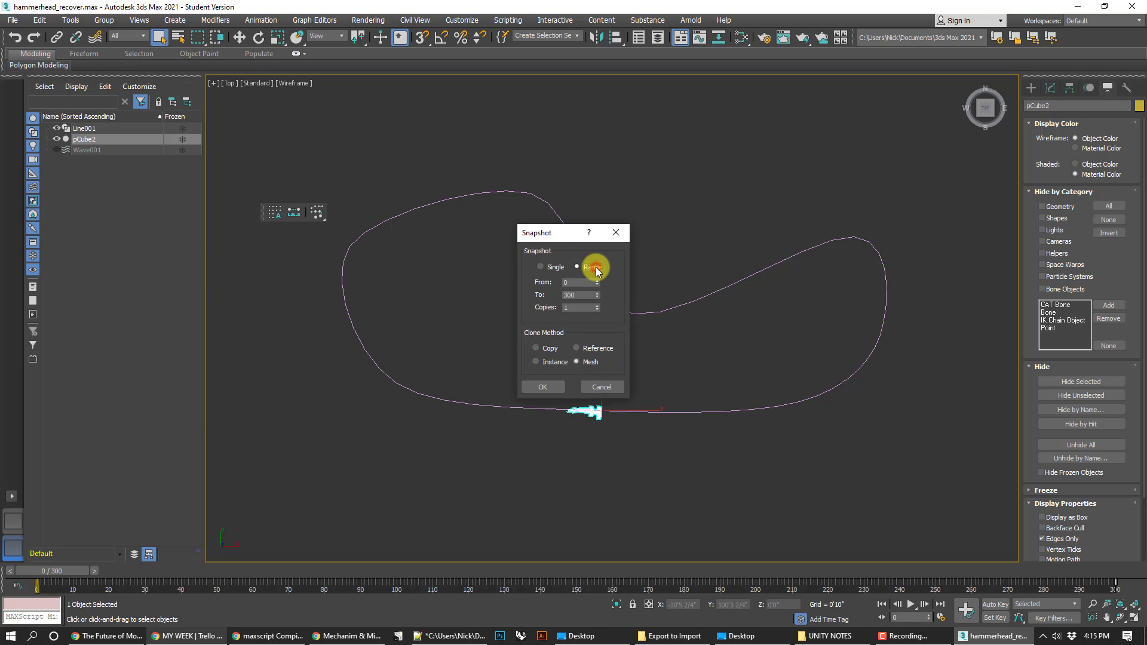
pyautogui.click(570, 309)
pyautogui.write('300')
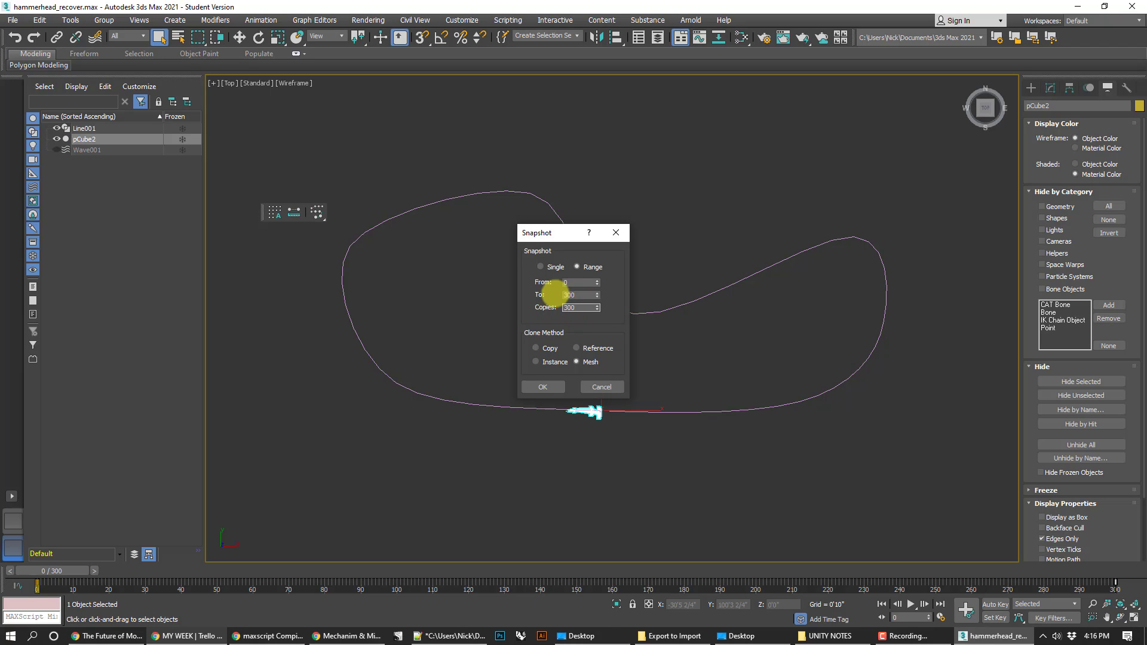
pyautogui.click(582, 295)
pyautogui.click(590, 307)
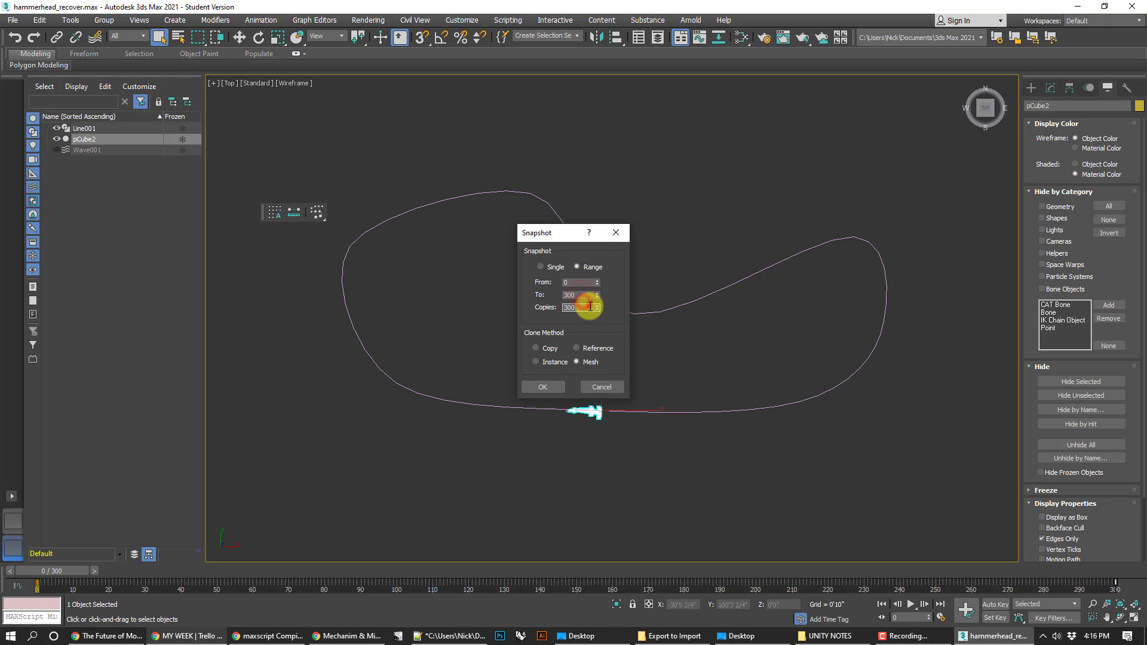
pyautogui.click(596, 305)
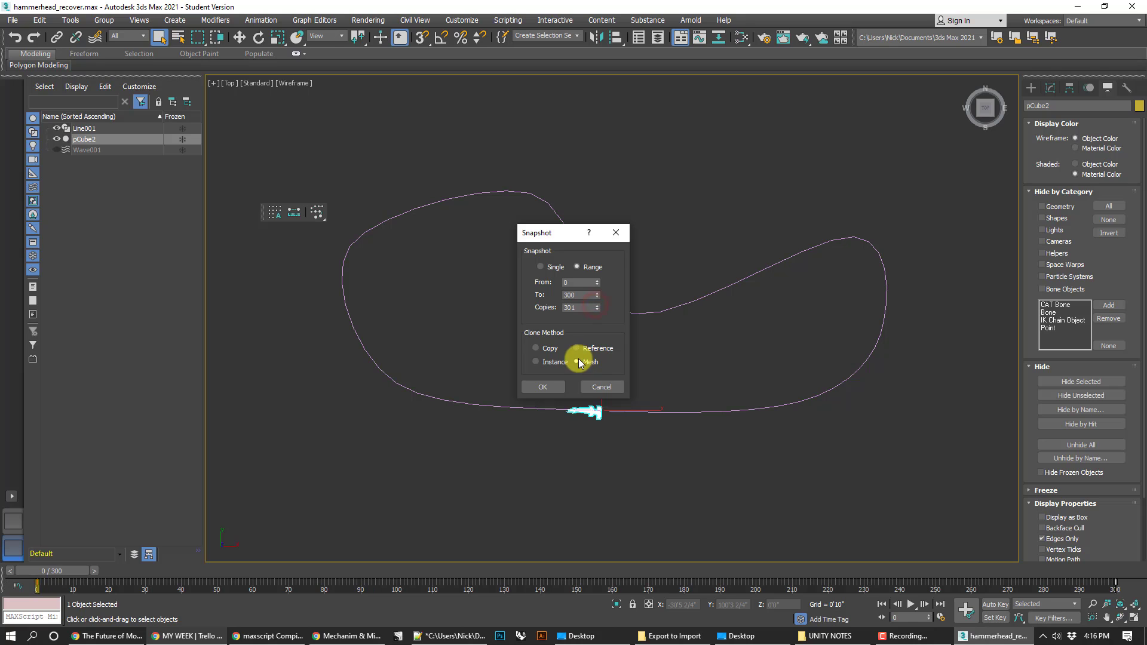
pyautogui.click(547, 386)
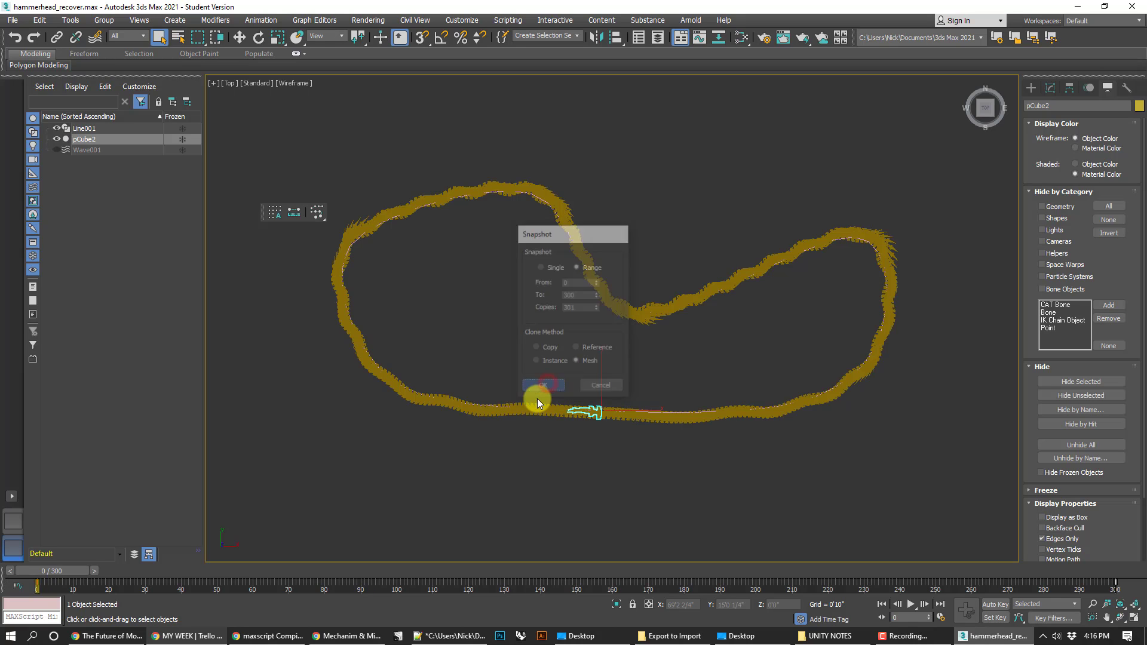
# Inspect the snapshot copies along the spline and select all of them, from pCube003 through pCube303.
pyautogui.scroll(5, 363, 222)
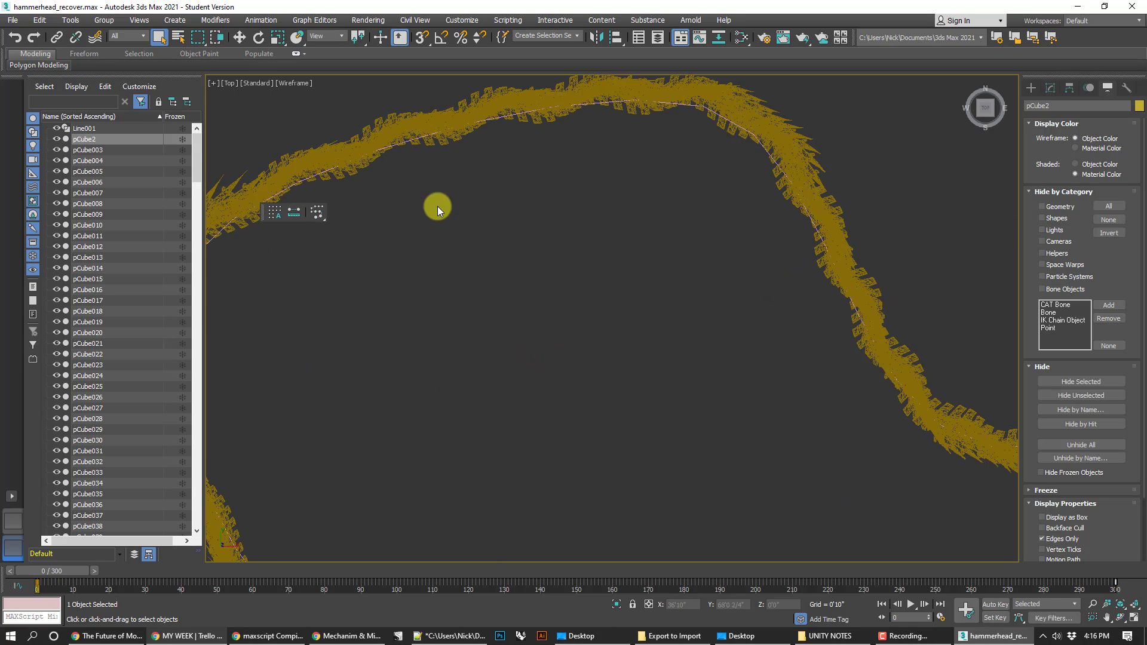
pyautogui.scroll(-3, 748, 282)
pyautogui.scroll(-3, 650, 272)
pyautogui.scroll(-3, 811, 345)
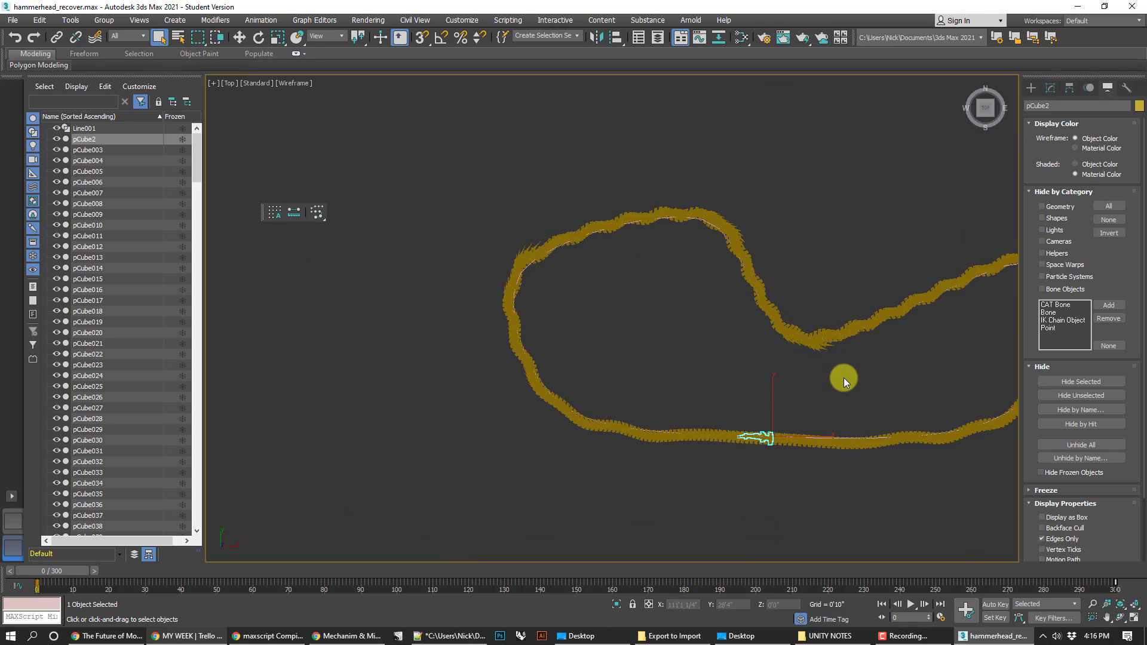
pyautogui.scroll(-3, 844, 377)
pyautogui.click(1032, 88)
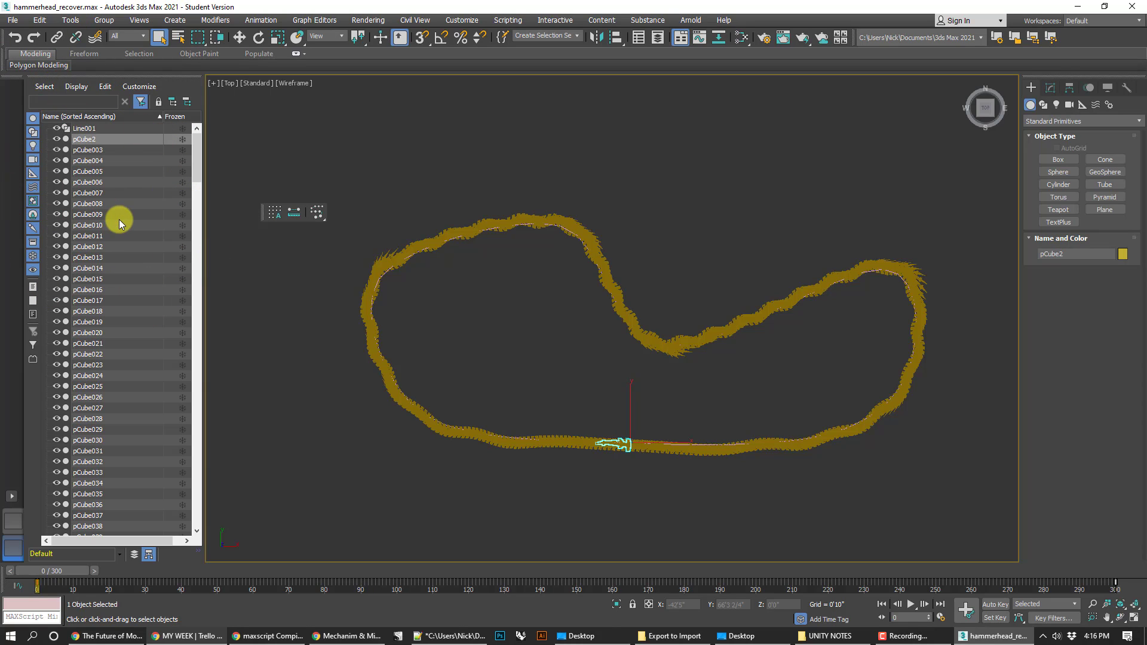
pyautogui.click(90, 150)
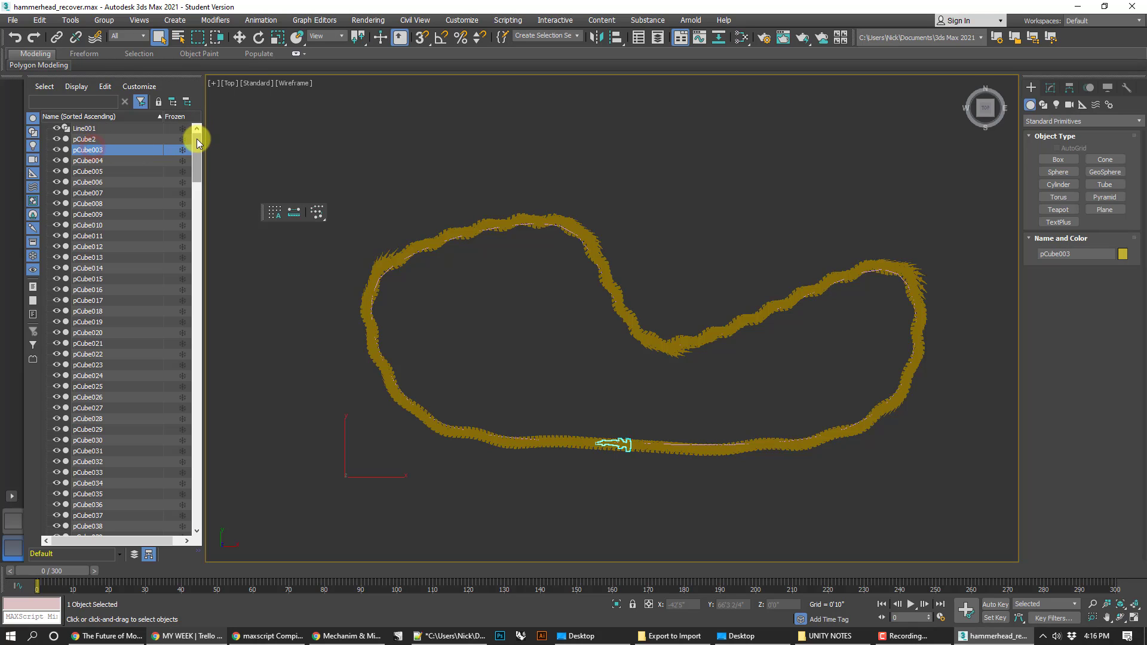
pyautogui.moveTo(197, 142); pyautogui.dragTo(215, 496)
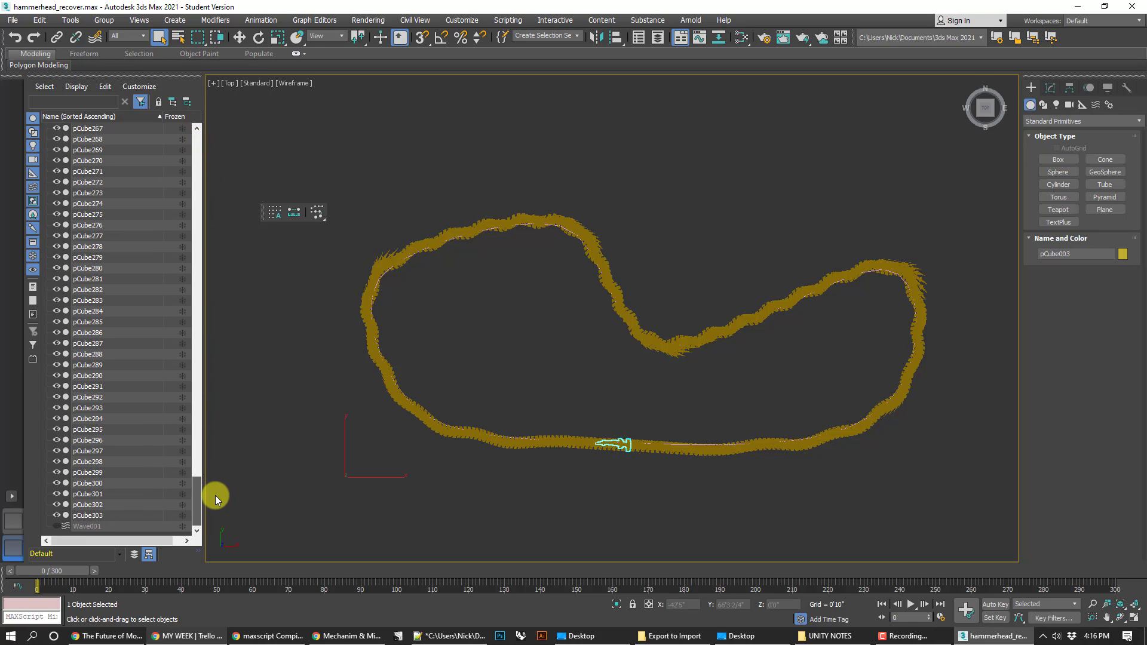
pyautogui.keyDown('shift'); pyautogui.click(119, 516); pyautogui.keyUp('shift')
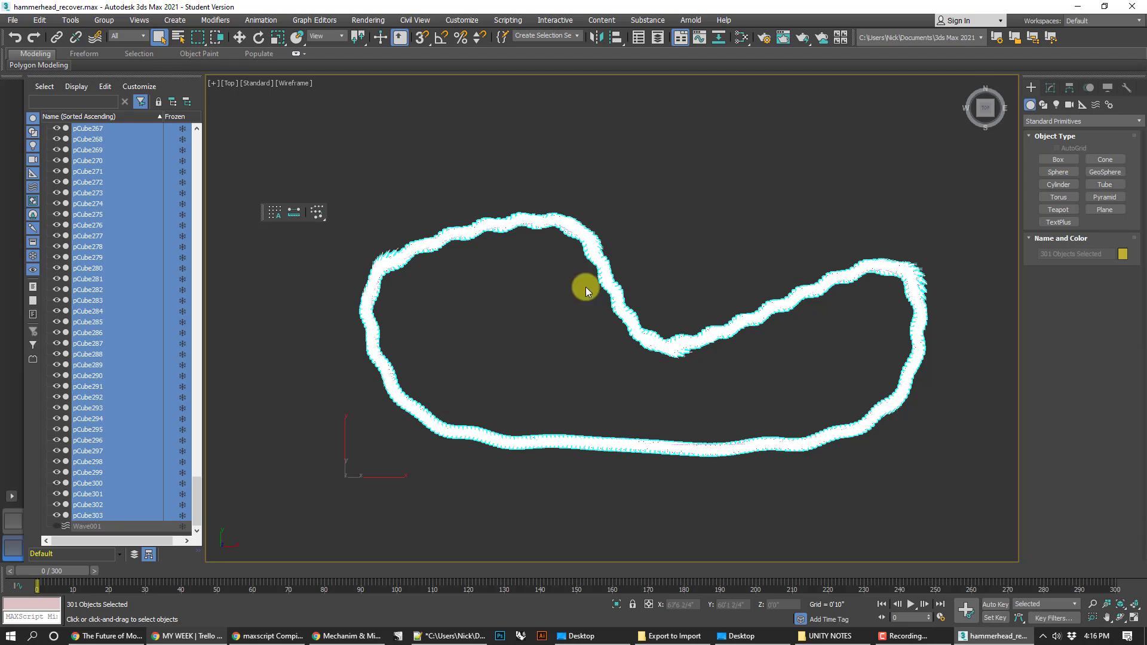
# Apply an Edit Poly modifier to the selected snapshot copies and enter its Vertex sub-object level.
pyautogui.moveTo(759, 223); pyautogui.dragTo(717, 224, button='middle')
pyautogui.click(1050, 87)
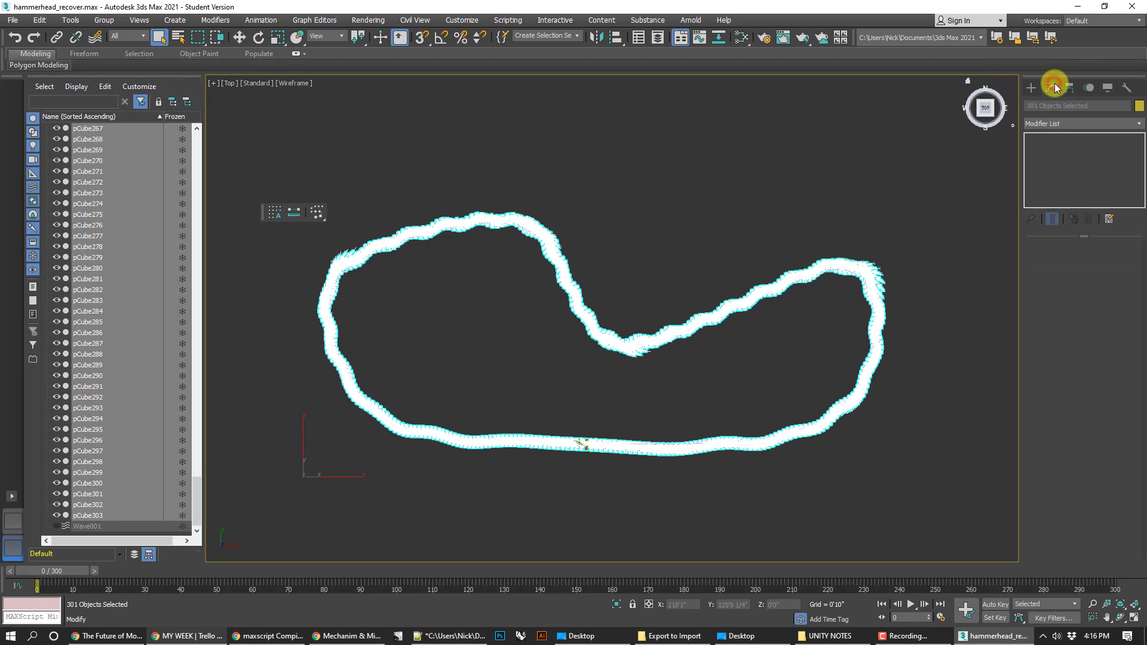
pyautogui.click(1031, 88)
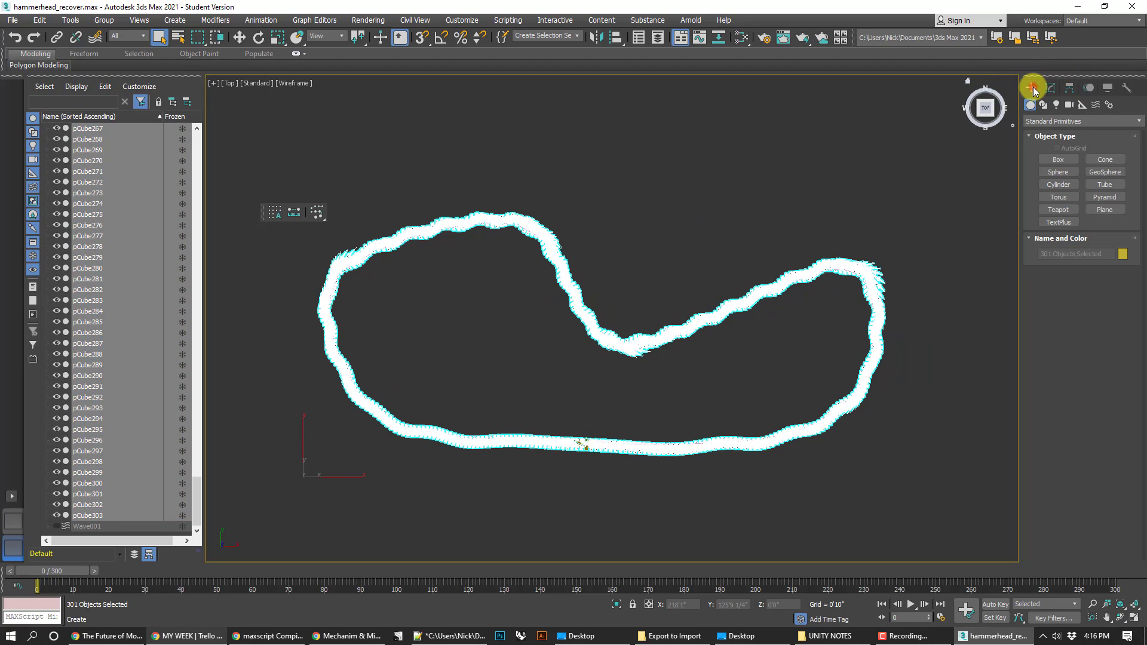
pyautogui.click(1139, 122)
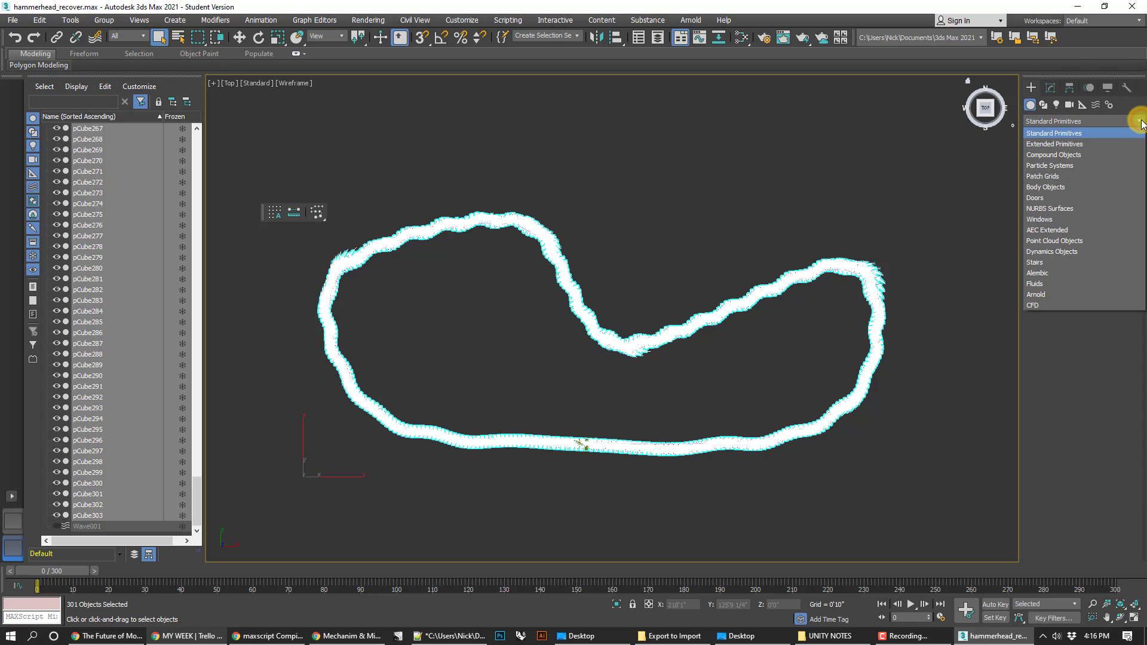
pyautogui.click(1050, 88)
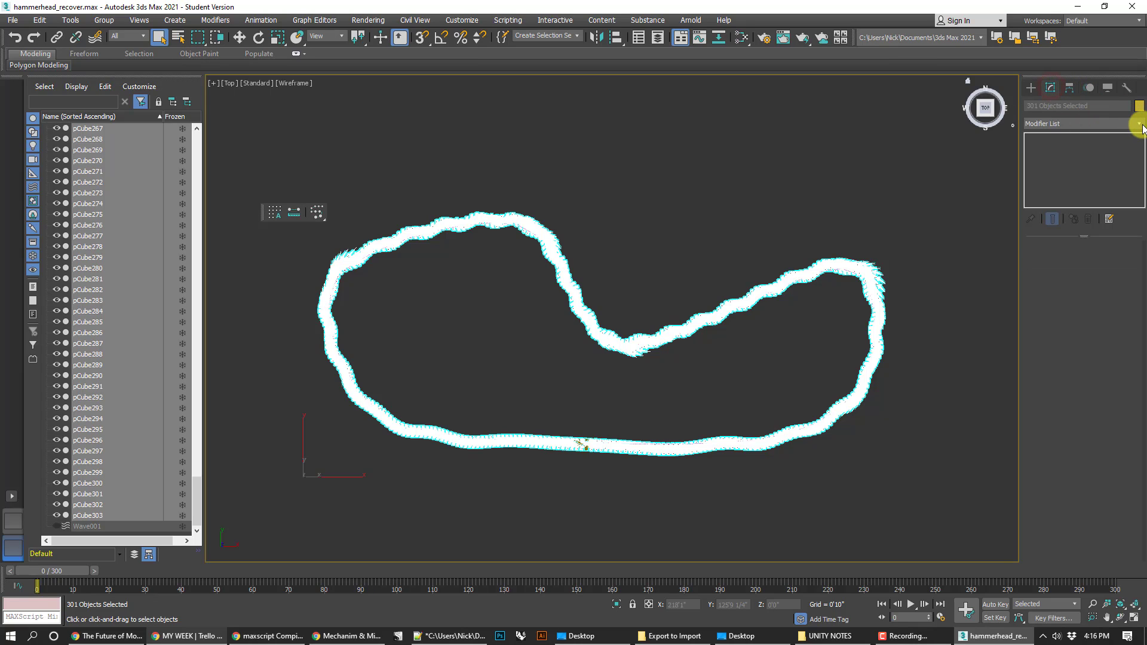
pyautogui.click(1140, 124)
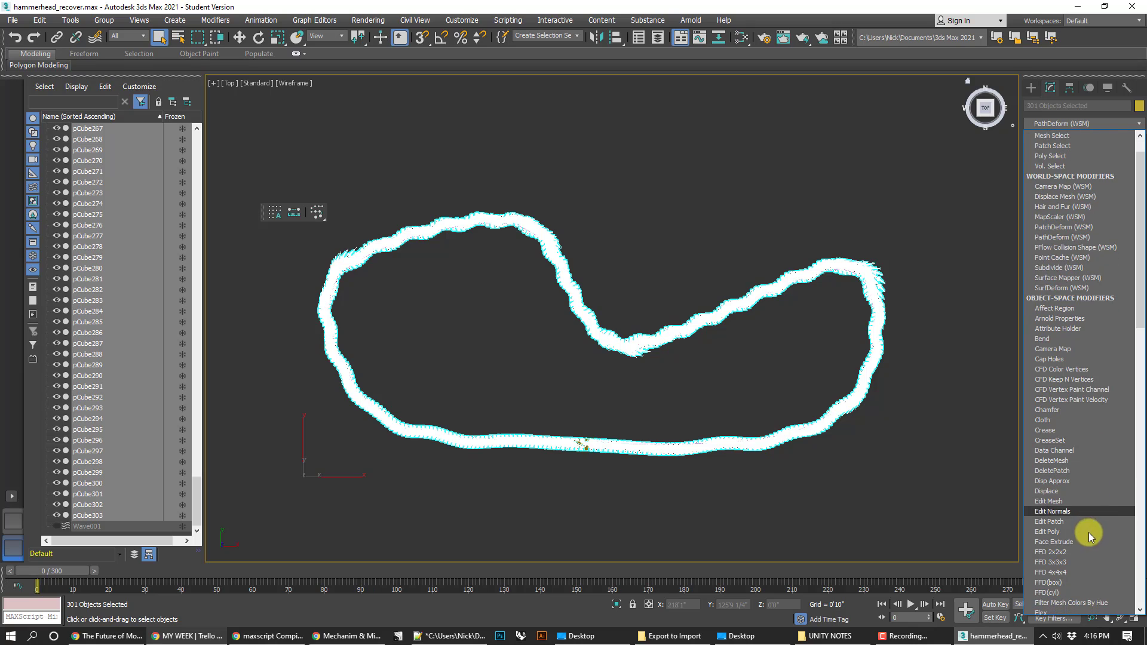
pyautogui.scroll(-1, 1088, 535)
pyautogui.click(1052, 501)
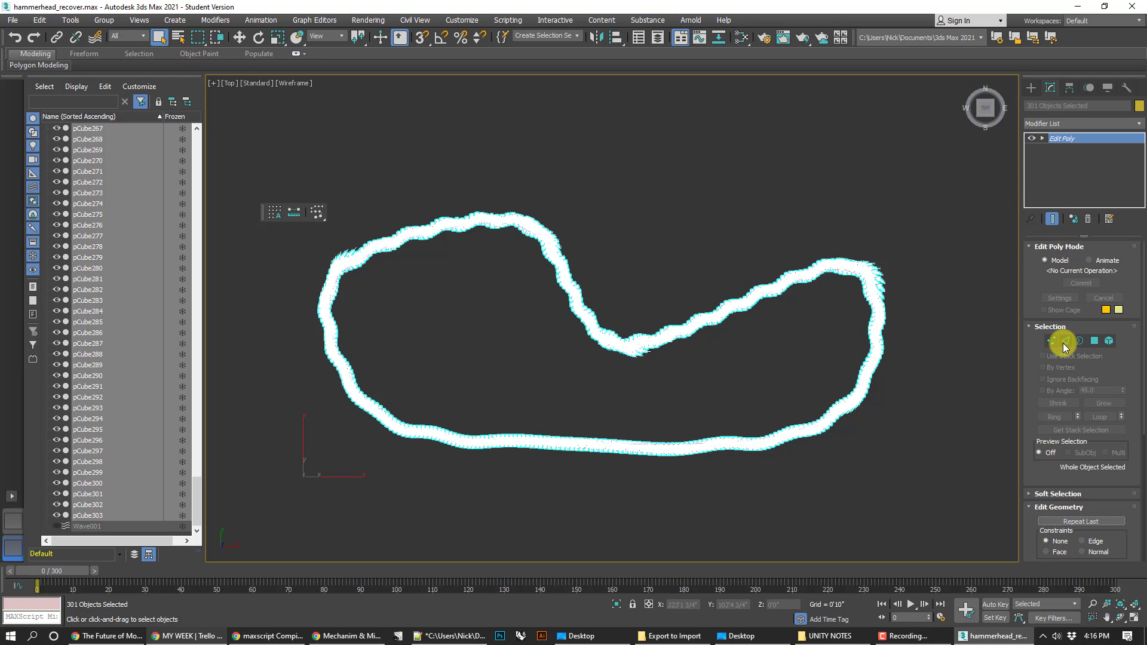
pyautogui.click(1052, 341)
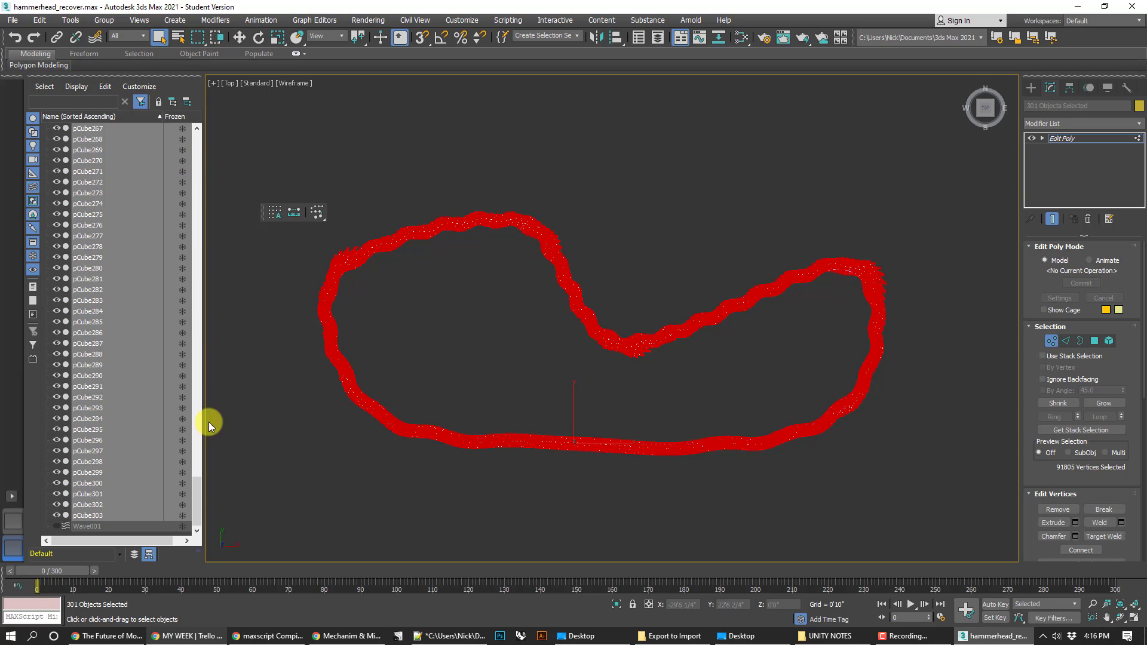
# Check pCube2's modifier stack, select only pCube003, and examine its vertices among the copies on the path.
pyautogui.moveTo(198, 486); pyautogui.dragTo(180, 134)
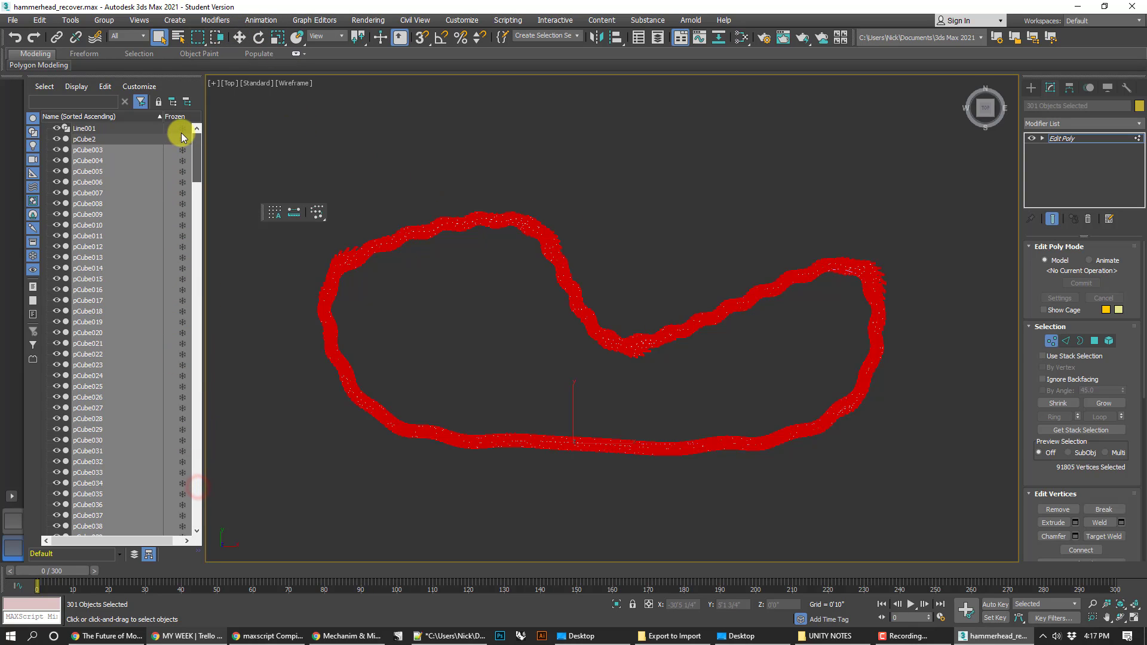
pyautogui.click(82, 139)
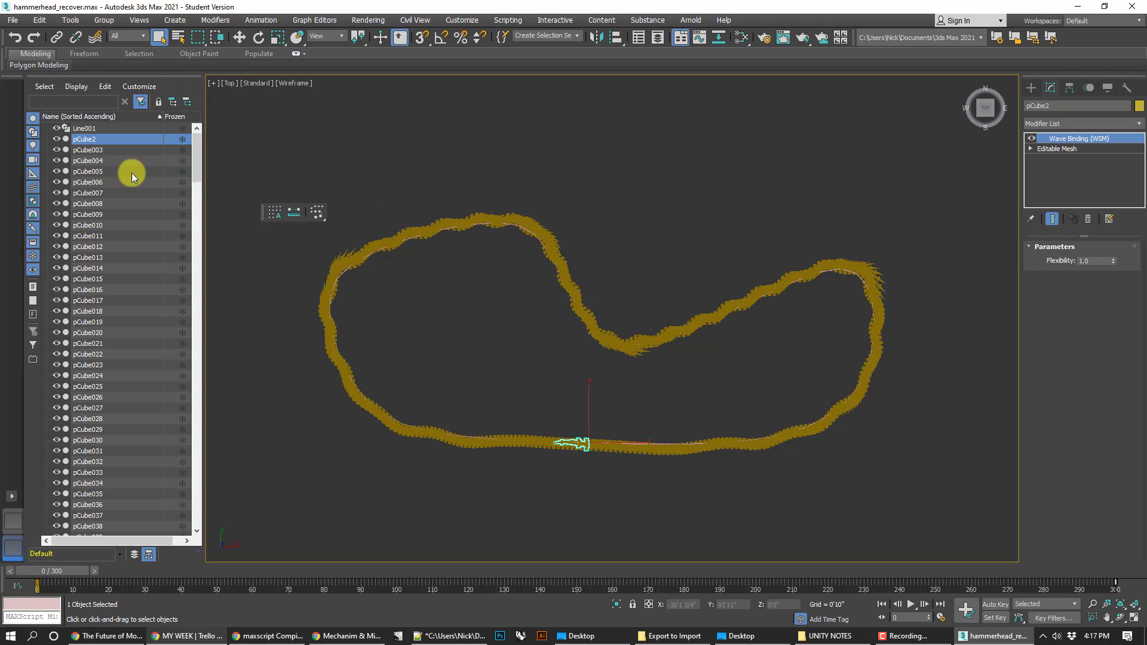
pyautogui.click(93, 155)
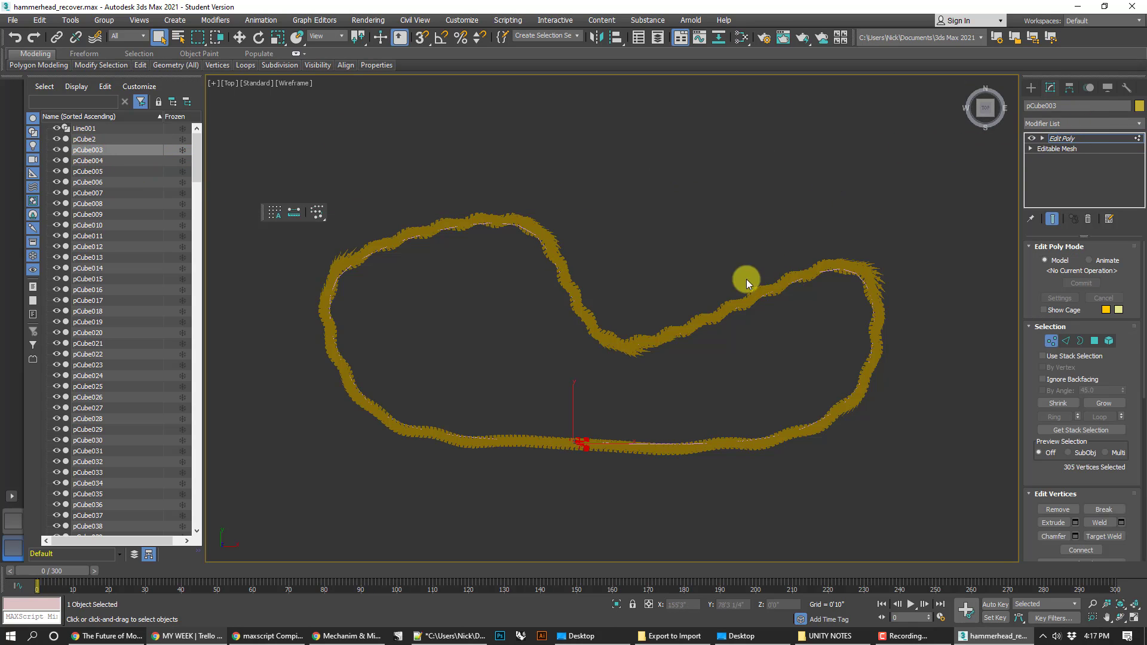
pyautogui.scroll(6, 599, 438)
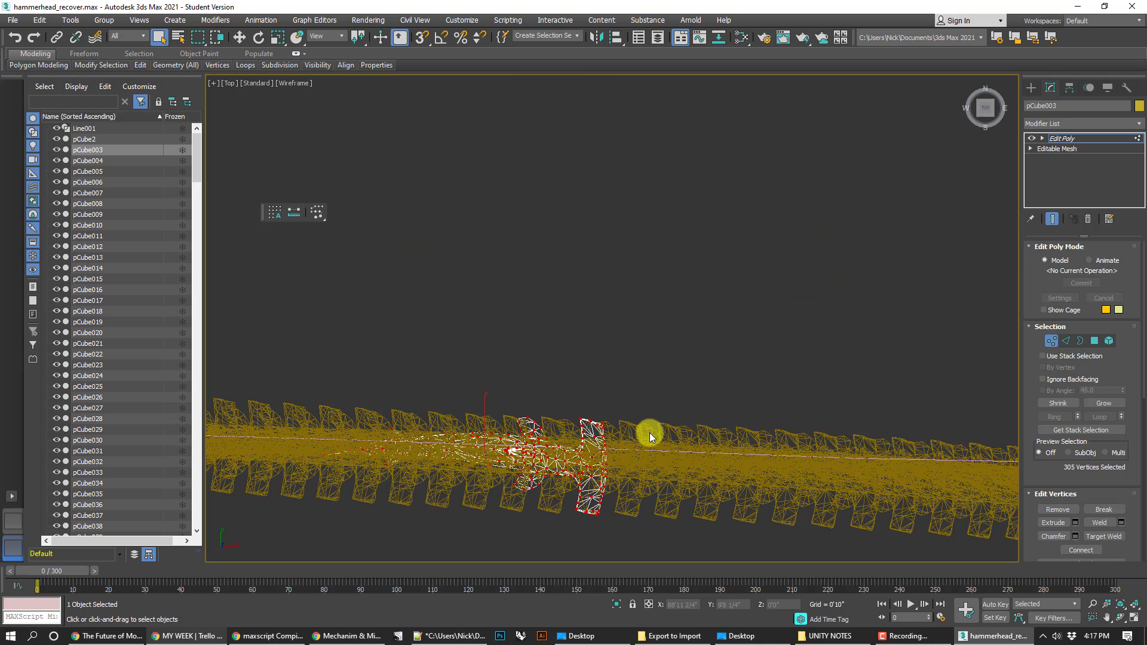
pyautogui.scroll(-4, 642, 359)
pyautogui.scroll(-3, 809, 367)
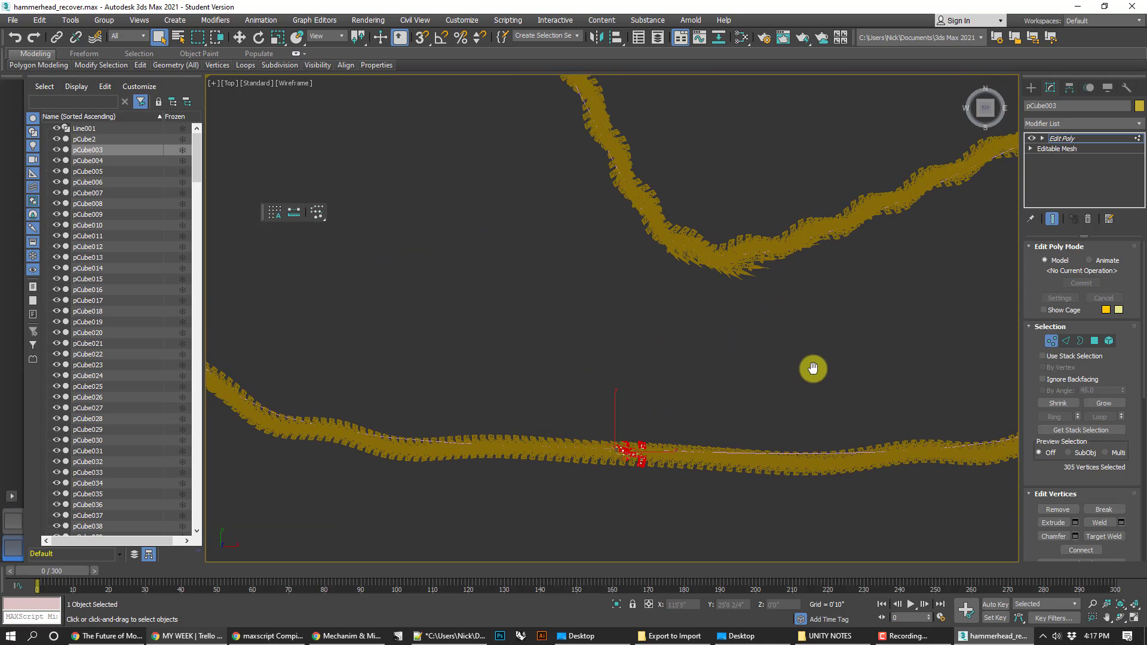
pyautogui.moveTo(895, 360); pyautogui.dragTo(743, 339, button='middle')
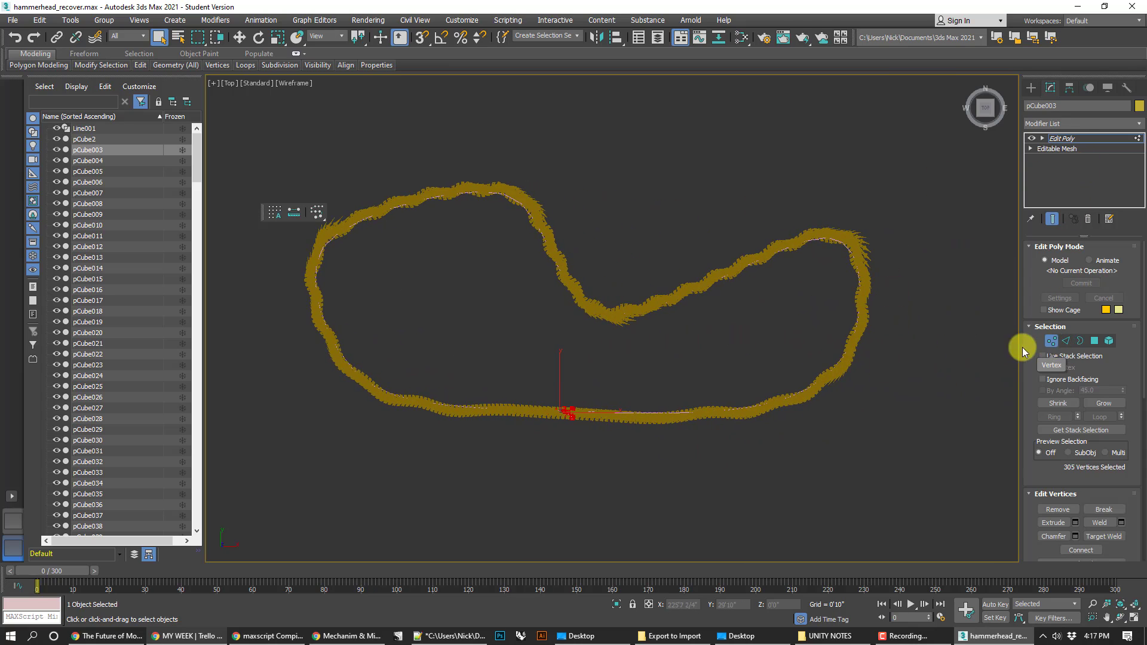
pyautogui.scroll(5, 615, 406)
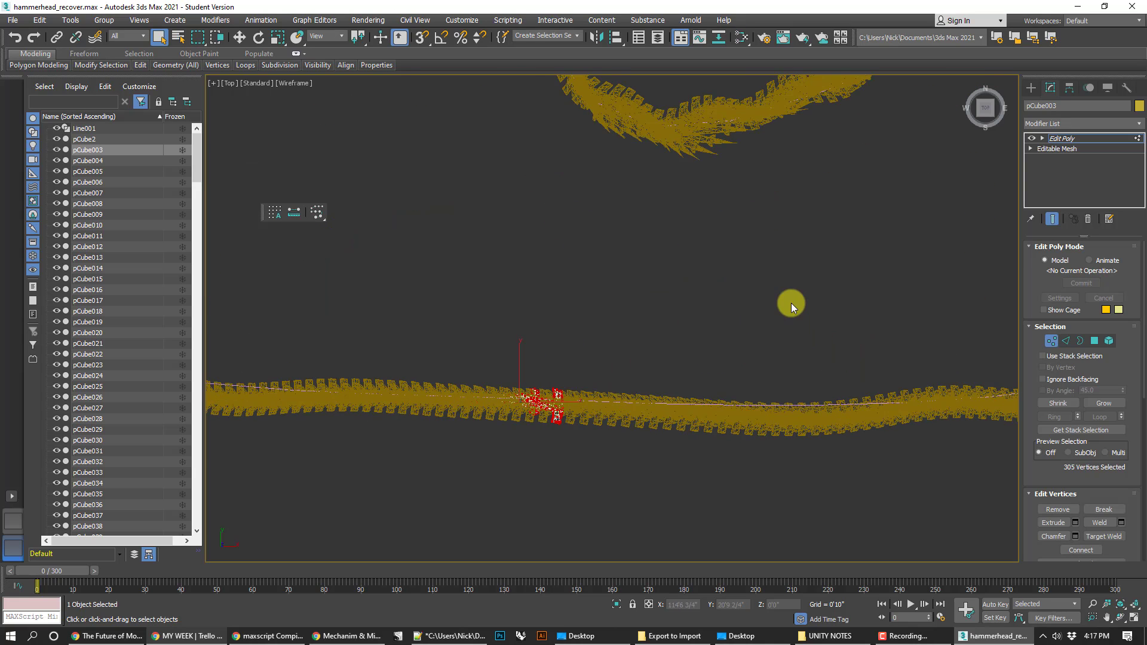
pyautogui.moveTo(791, 306); pyautogui.dragTo(783, 374, button='middle')
pyautogui.scroll(-2, 782, 374)
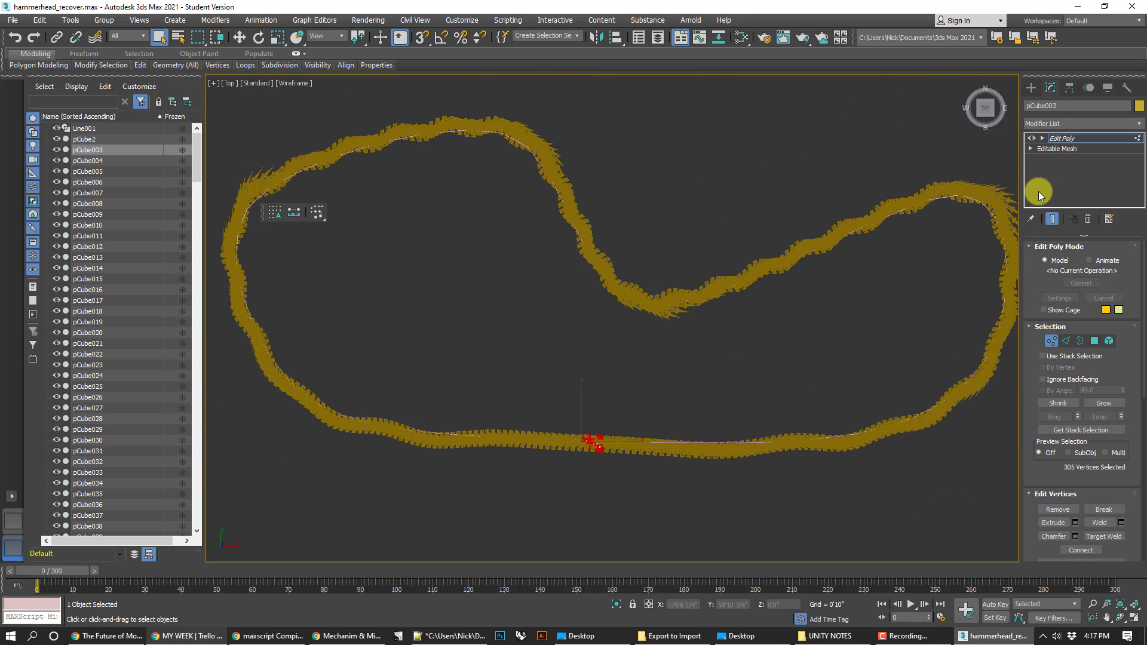
# Add a Morpher modifier above Edit Poly on pCube003.
pyautogui.click(1136, 123)
pyautogui.scroll(-3, 1067, 482)
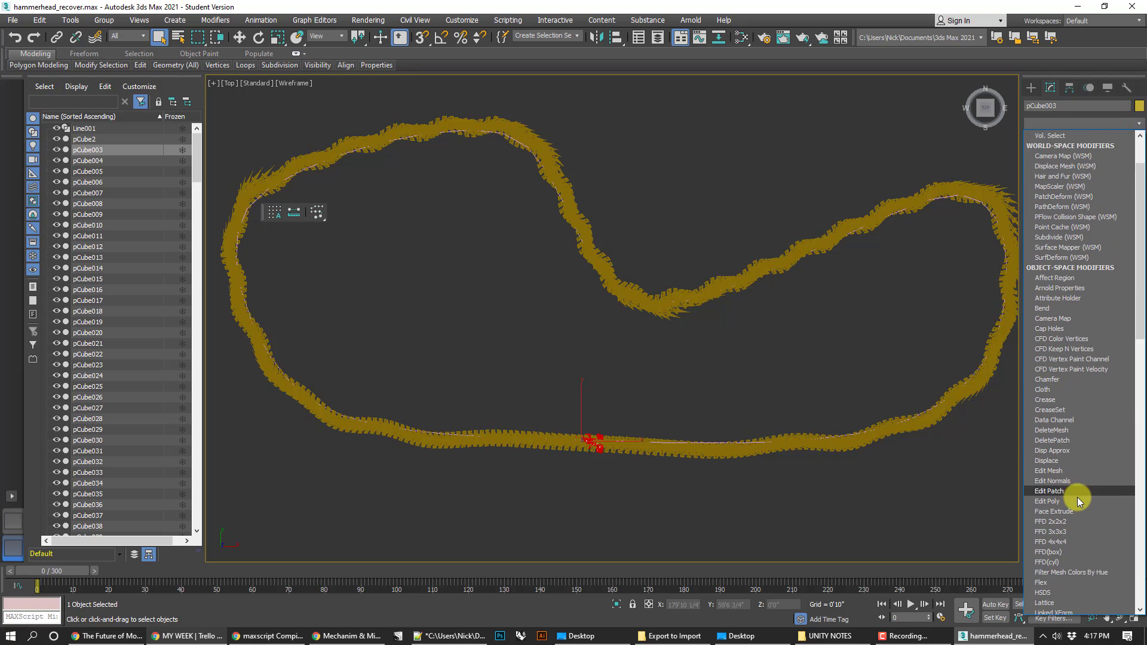
pyautogui.scroll(-5, 1078, 499)
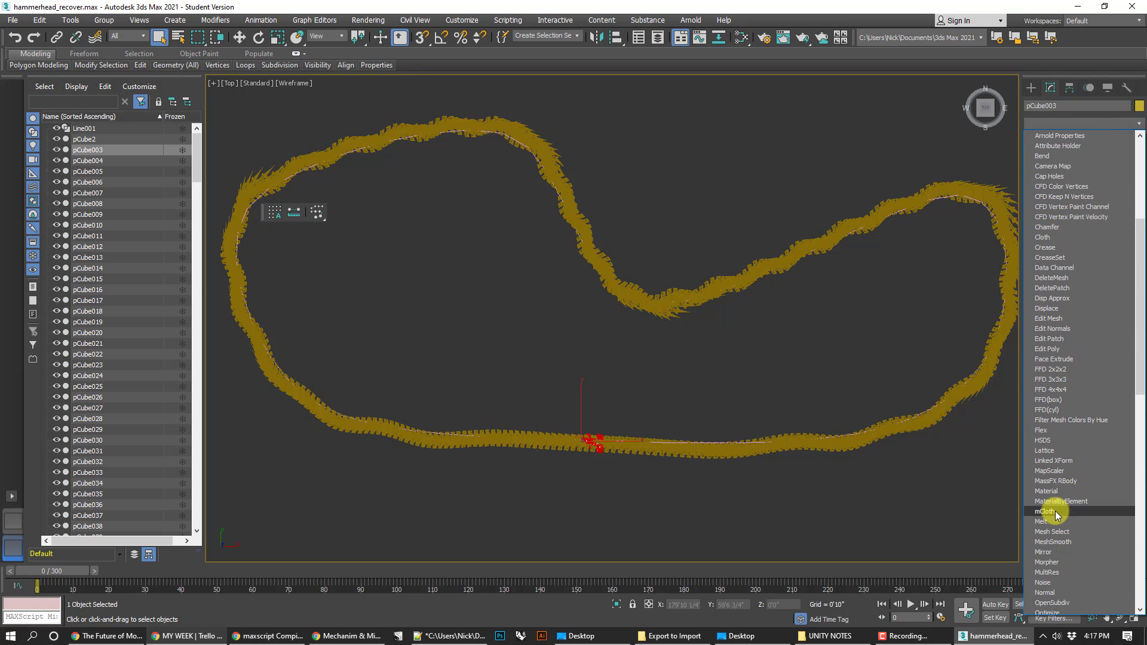
pyautogui.click(1046, 562)
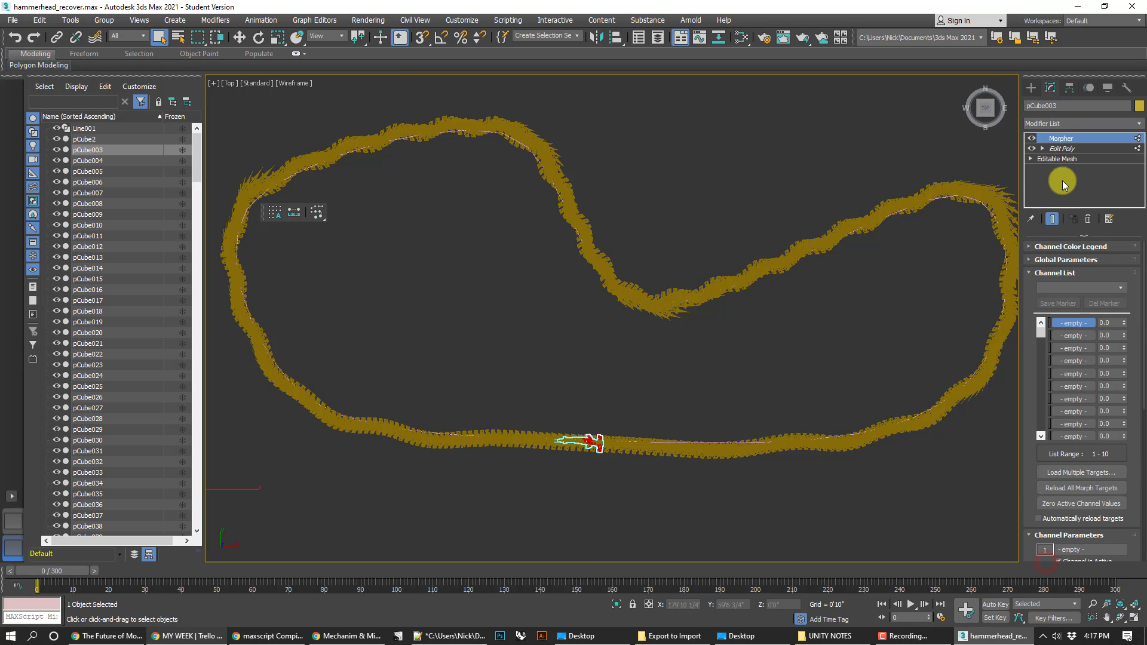
# Load pCube004 through pCube303 together as targets in pCube003's Morpher channel list.
pyautogui.click(1062, 474)
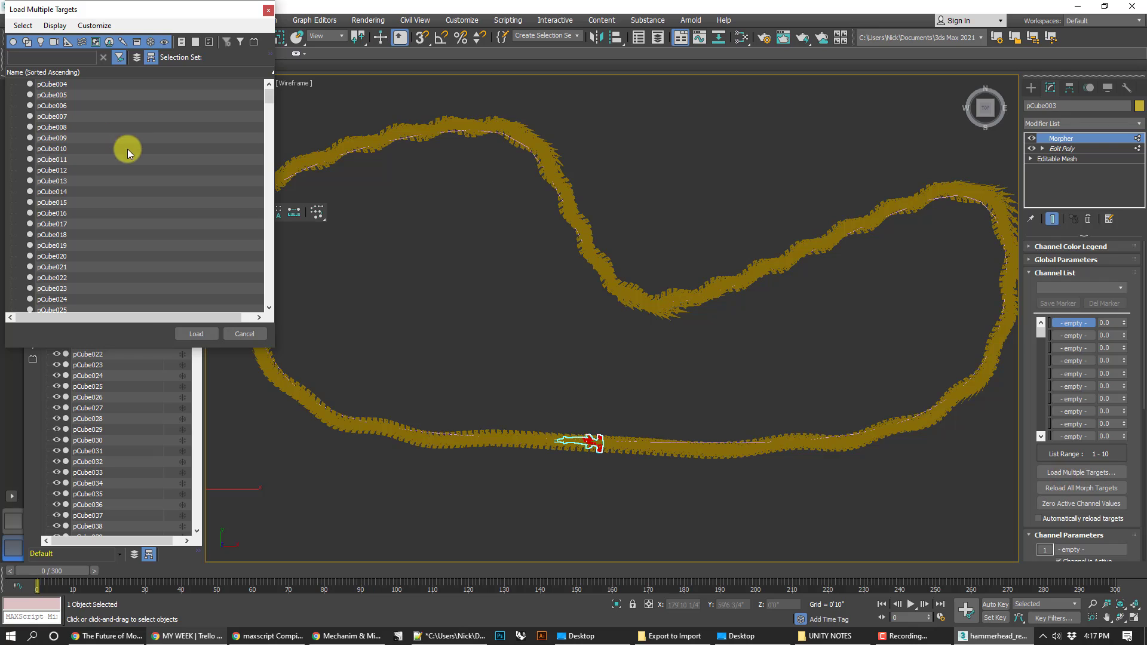
pyautogui.click(94, 83)
pyautogui.moveTo(268, 95); pyautogui.dragTo(273, 299)
pyautogui.keyDown('shift'); pyautogui.click(80, 290); pyautogui.keyUp('shift')
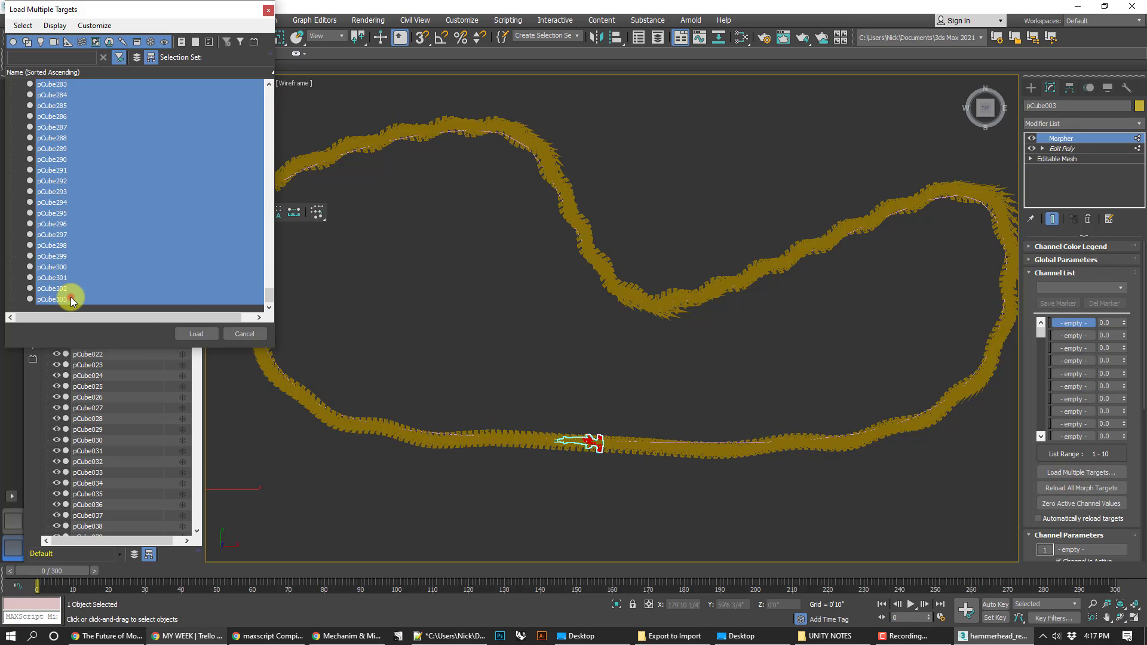
pyautogui.click(197, 332)
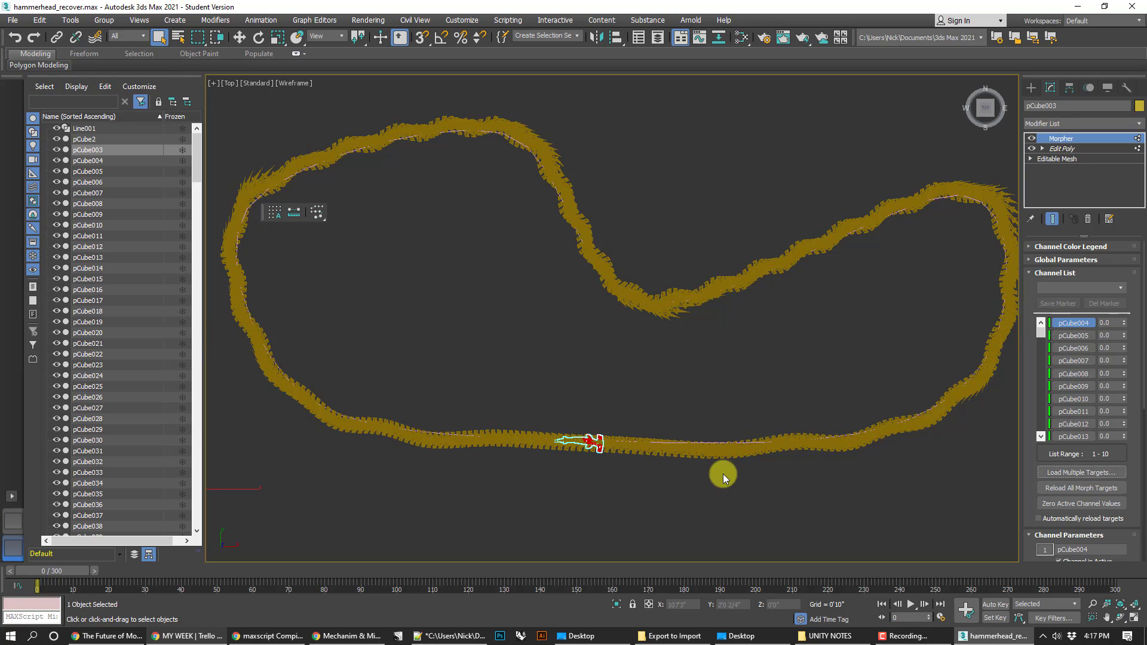
# Hide the mesh copies pCube004 through pCube303, then select pCube003 and show its Morpher settings.
pyautogui.click(112, 160)
pyautogui.scroll(-7, 164, 483)
pyautogui.scroll(-7, 163, 483)
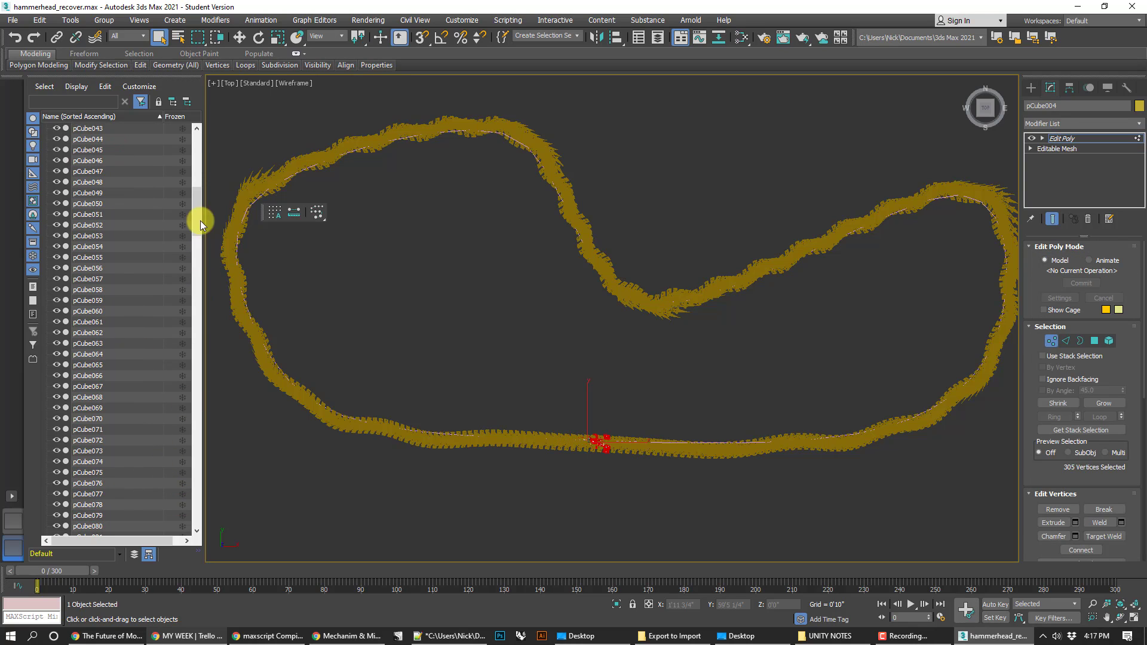
pyautogui.moveTo(191, 362); pyautogui.dragTo(192, 503)
pyautogui.keyDown('shift'); pyautogui.click(102, 513); pyautogui.keyUp('shift')
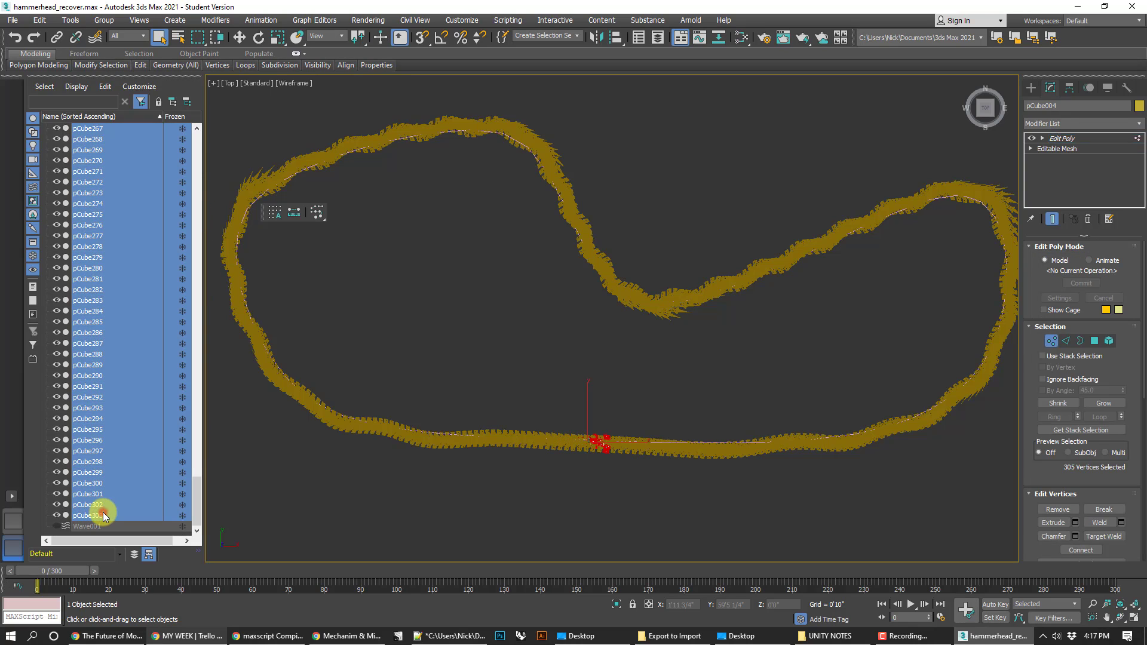
pyautogui.click(1108, 88)
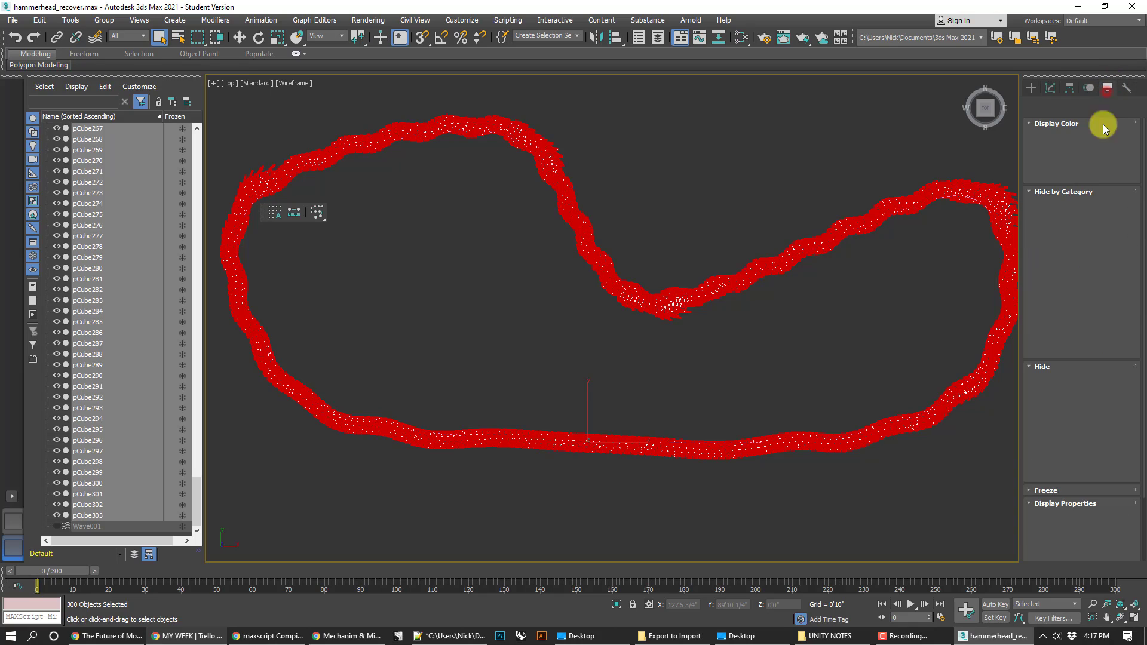
pyautogui.click(1076, 382)
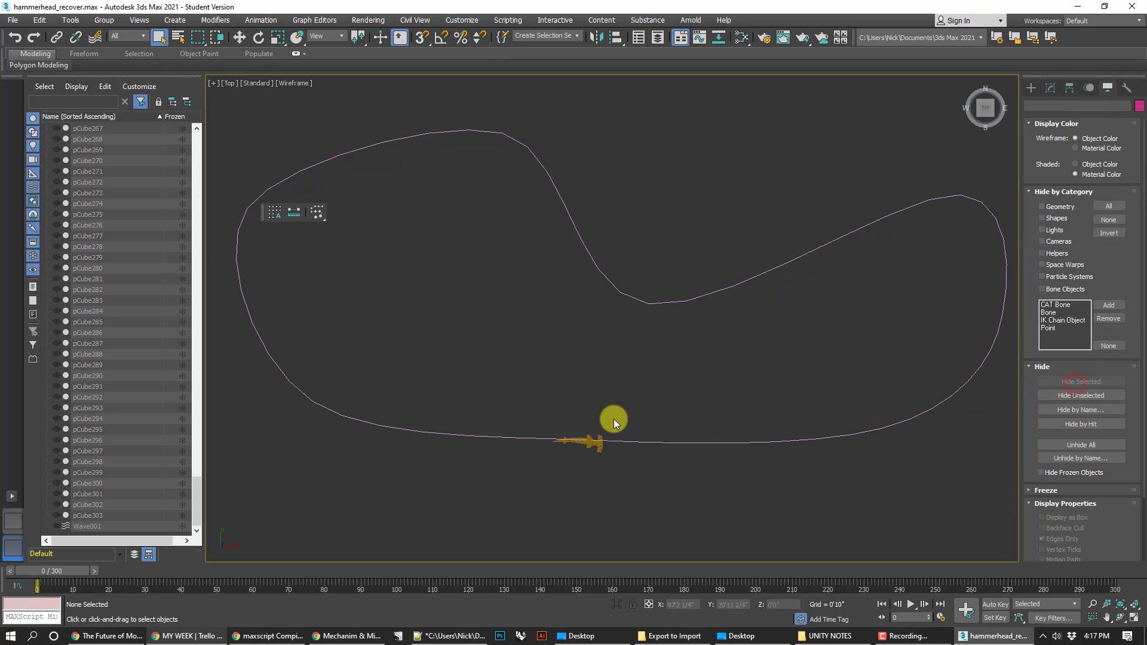
pyautogui.click(598, 452)
pyautogui.click(1051, 87)
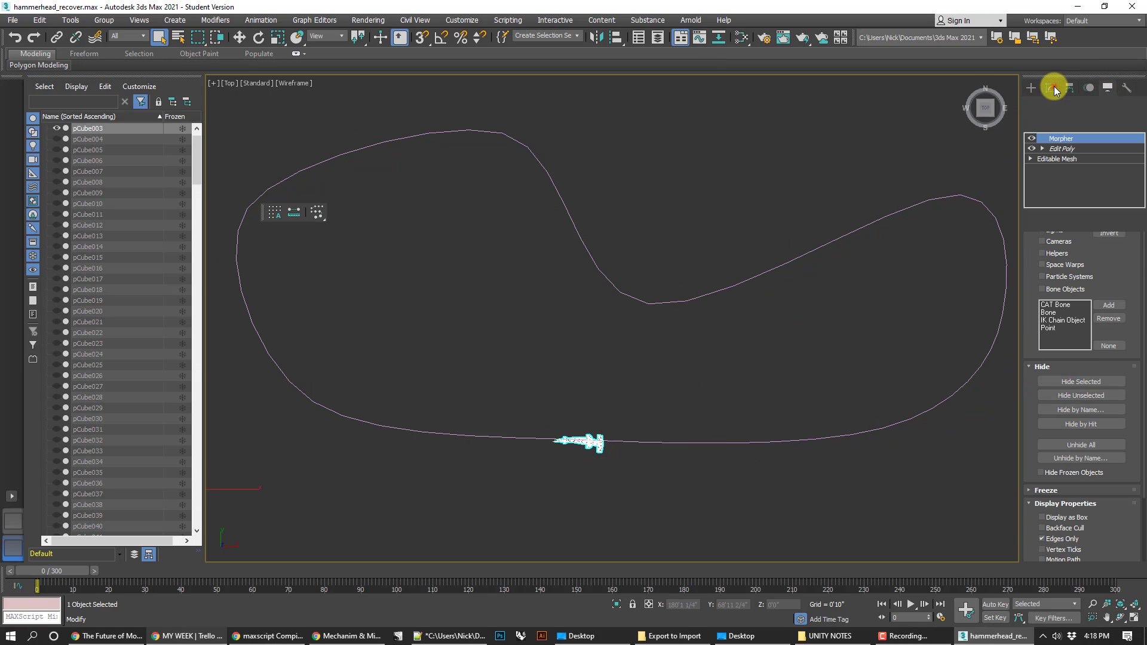
# Test the morph on pCube003 by raising the pCube004 channel to 100 and returning it to 0.
pyautogui.scroll(6, 623, 451)
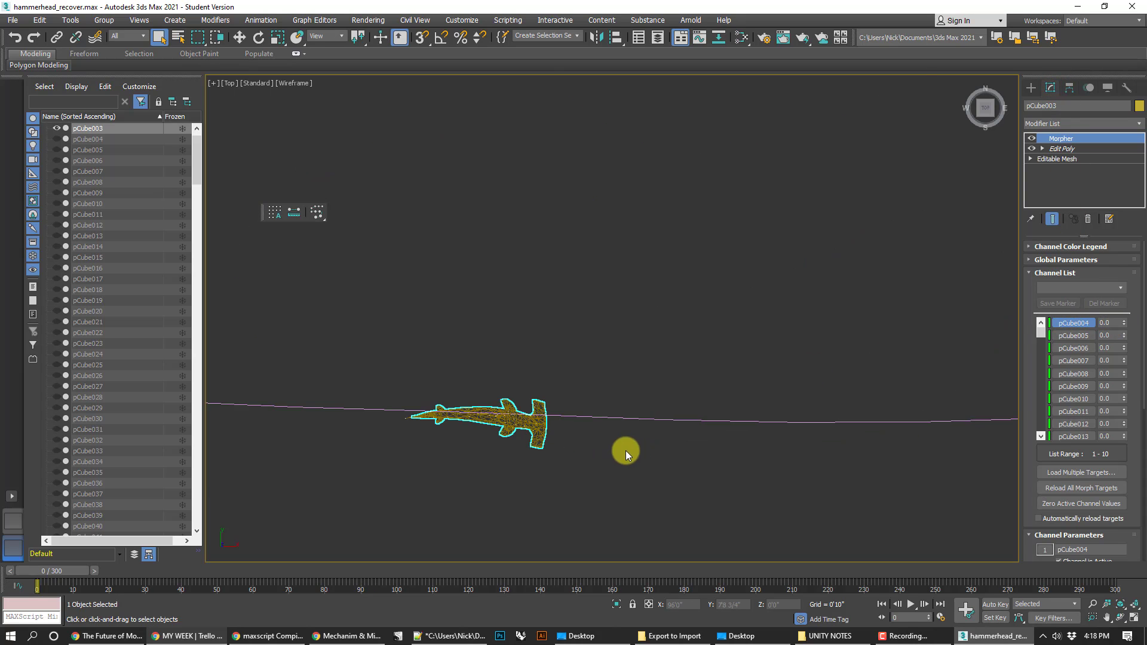
pyautogui.moveTo(623, 451); pyautogui.dragTo(642, 417, button='middle')
pyautogui.scroll(3, 643, 416)
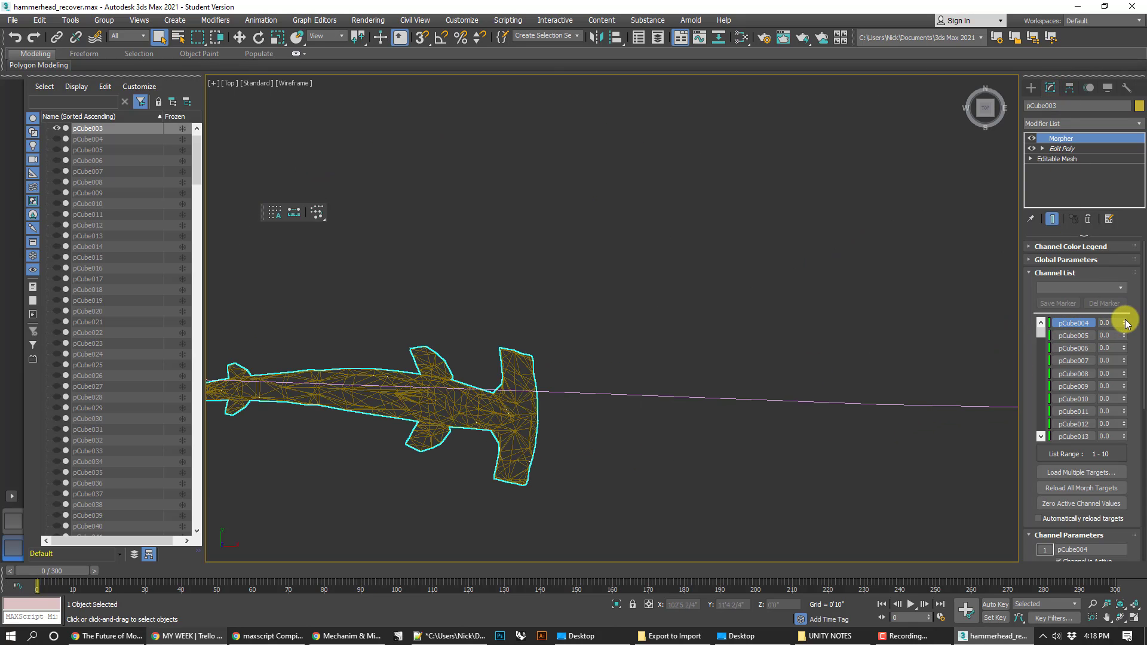
pyautogui.moveTo(1124, 323); pyautogui.dragTo(1133, 261)
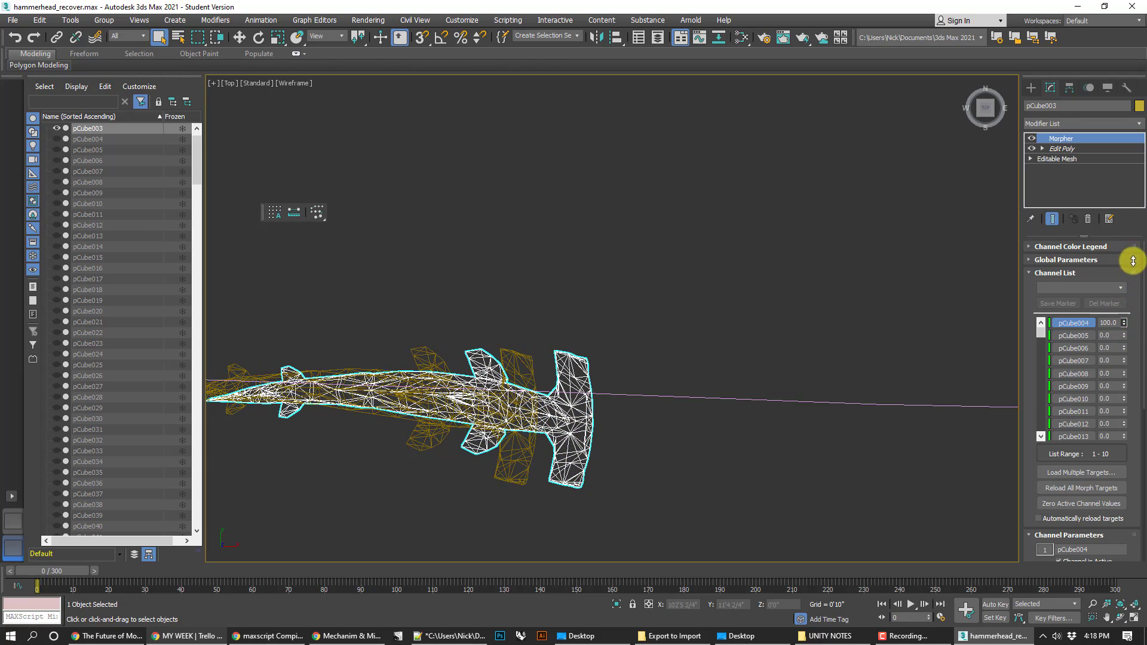
pyautogui.rightClick(1133, 261)
pyautogui.moveTo(1124, 326); pyautogui.dragTo(1134, 353)
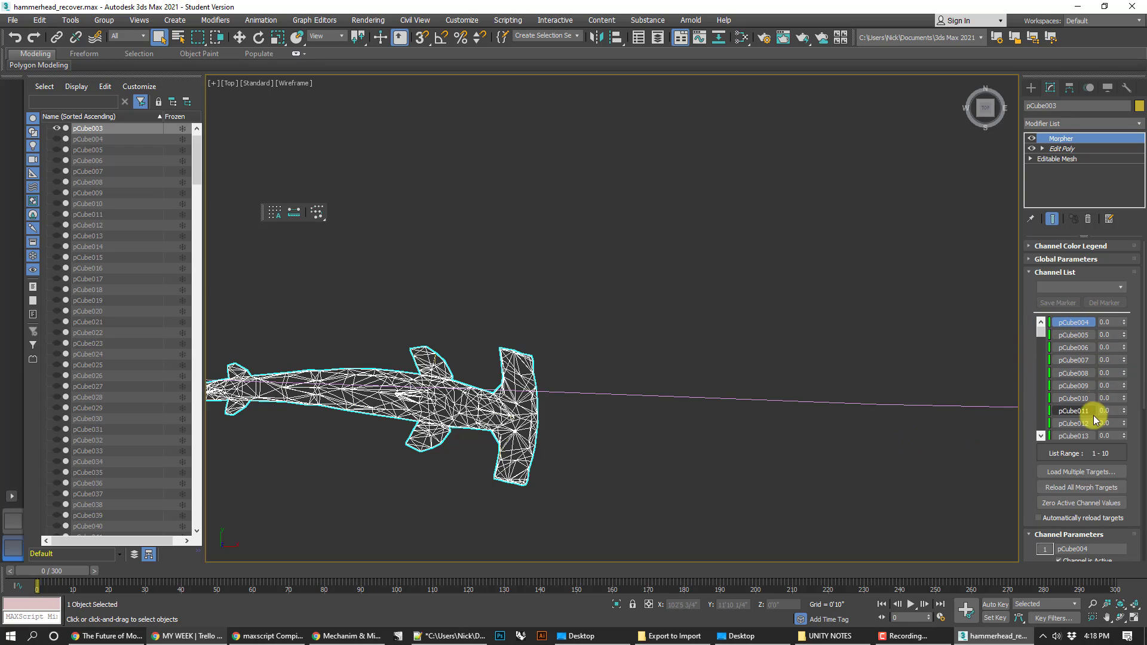
# Try the pCube004 channel at 100 with the whole swim path in view, then undo it.
pyautogui.scroll(-5, 530, 404)
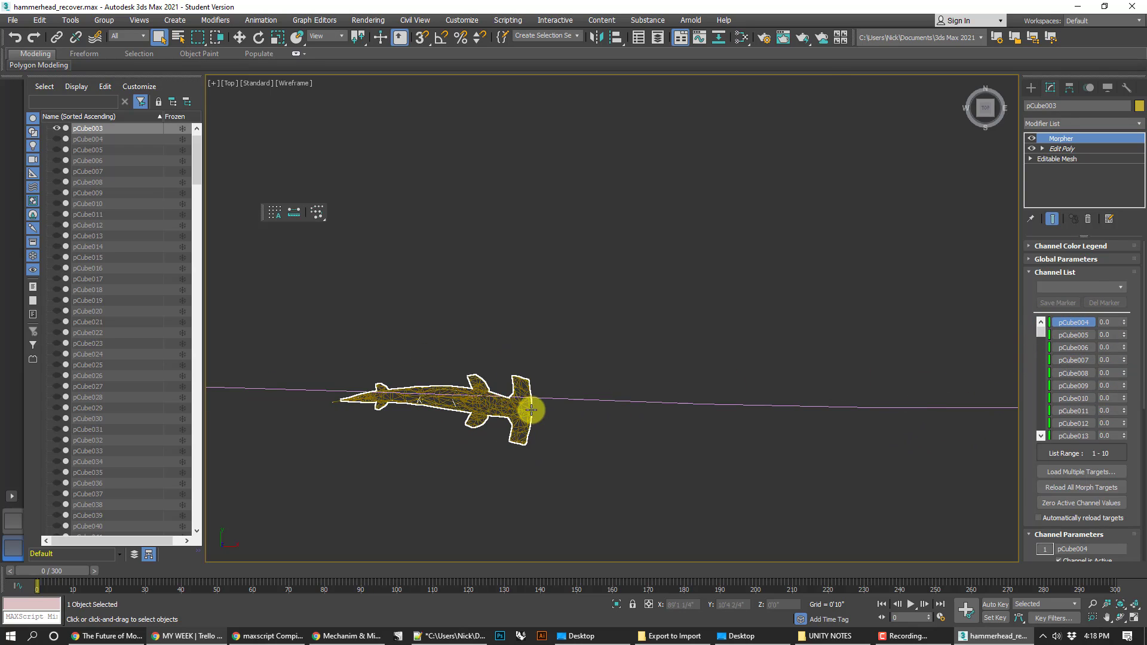
pyautogui.scroll(-3, 627, 371)
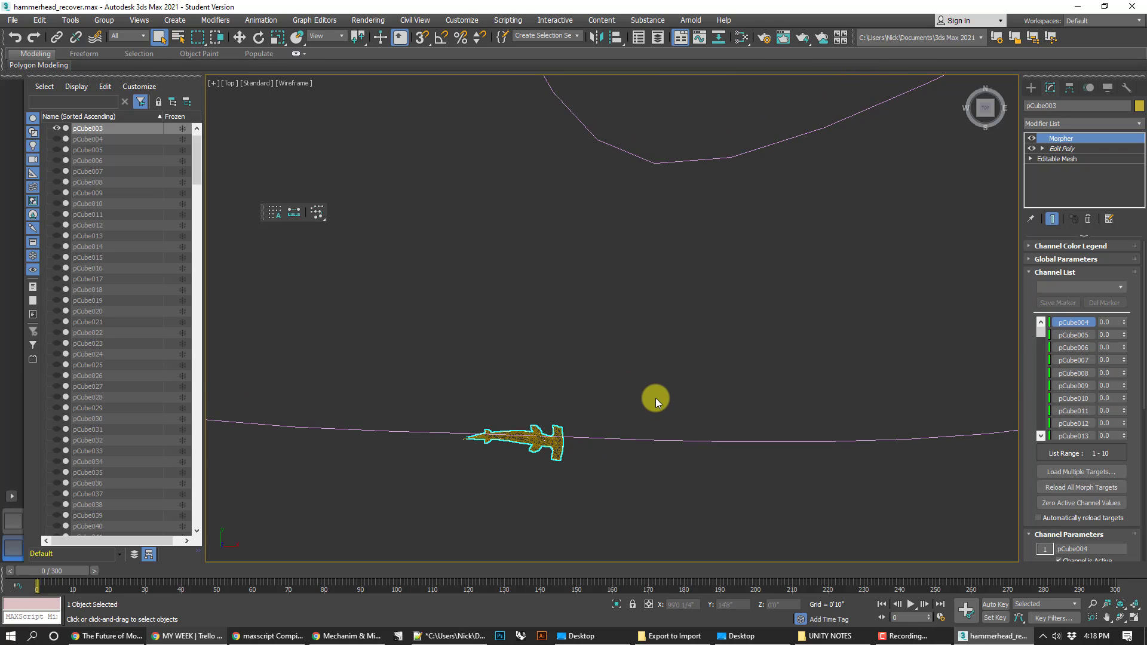
pyautogui.scroll(-2, 675, 383)
pyautogui.scroll(1, 661, 385)
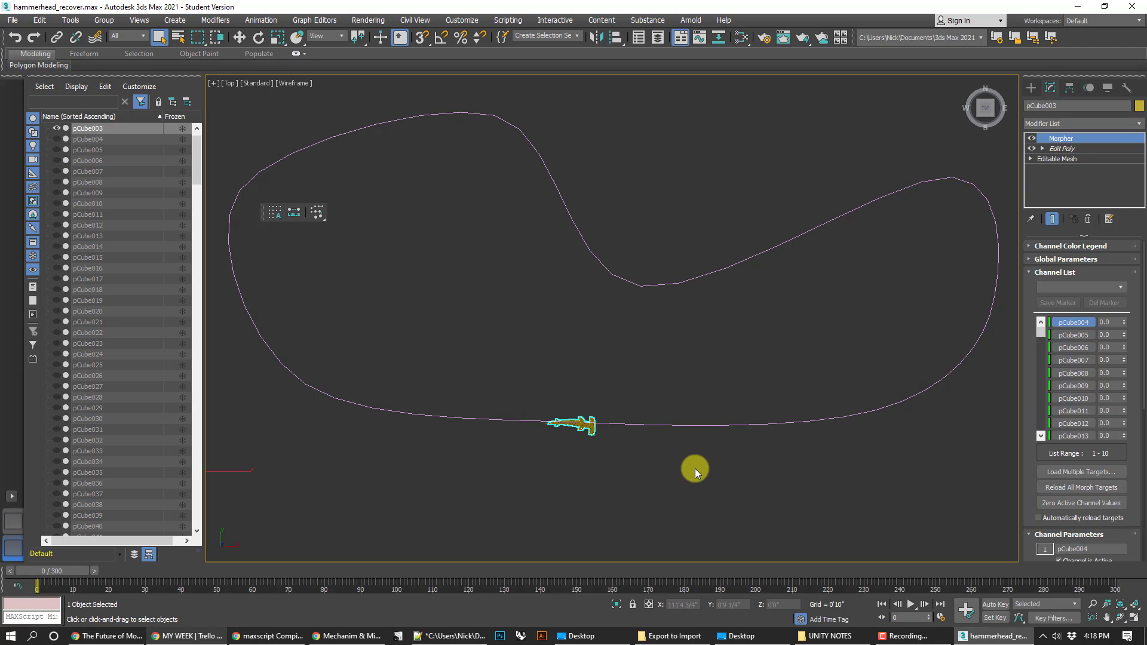
pyautogui.moveTo(694, 468); pyautogui.dragTo(688, 487, button='middle')
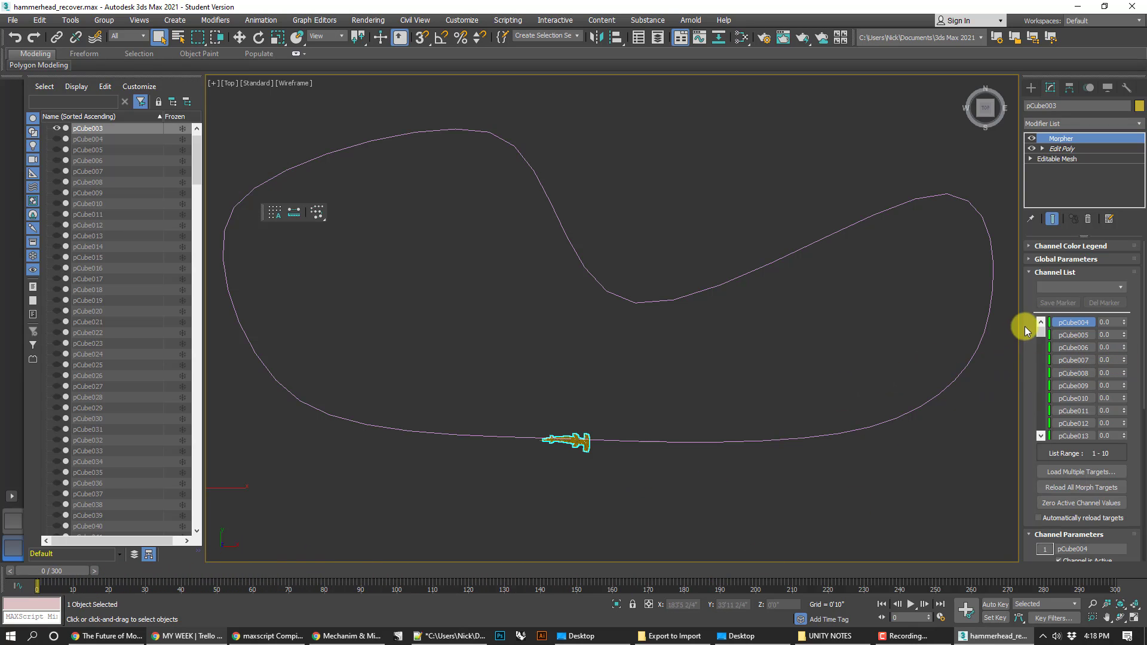
pyautogui.click(1115, 325)
pyautogui.write('100')
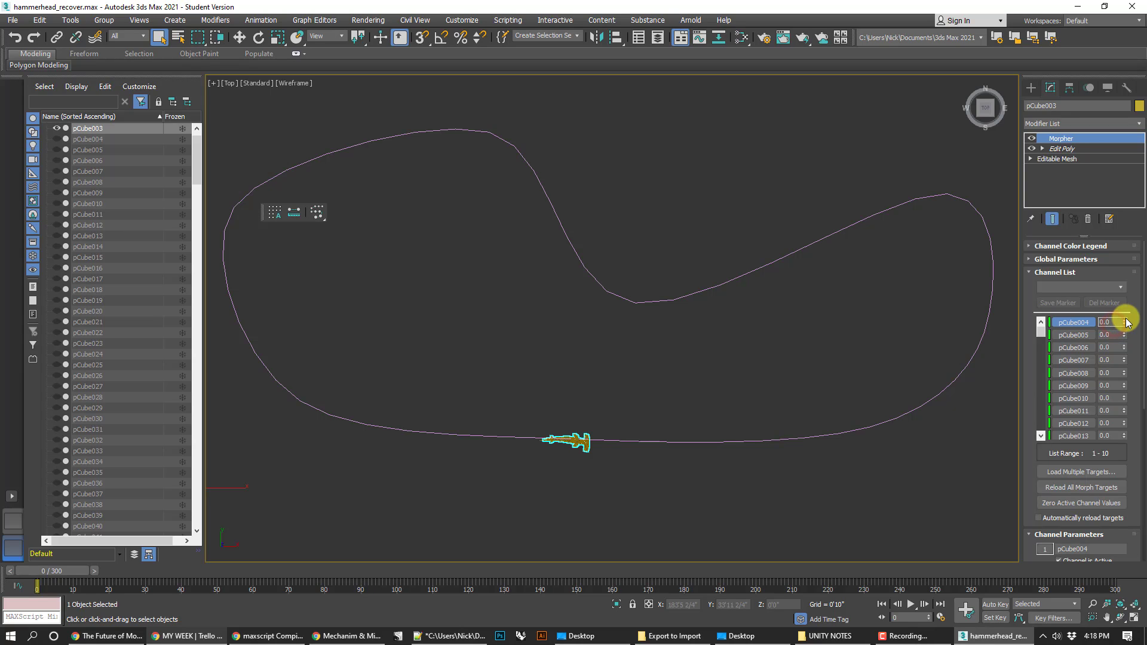
pyautogui.press('Return')
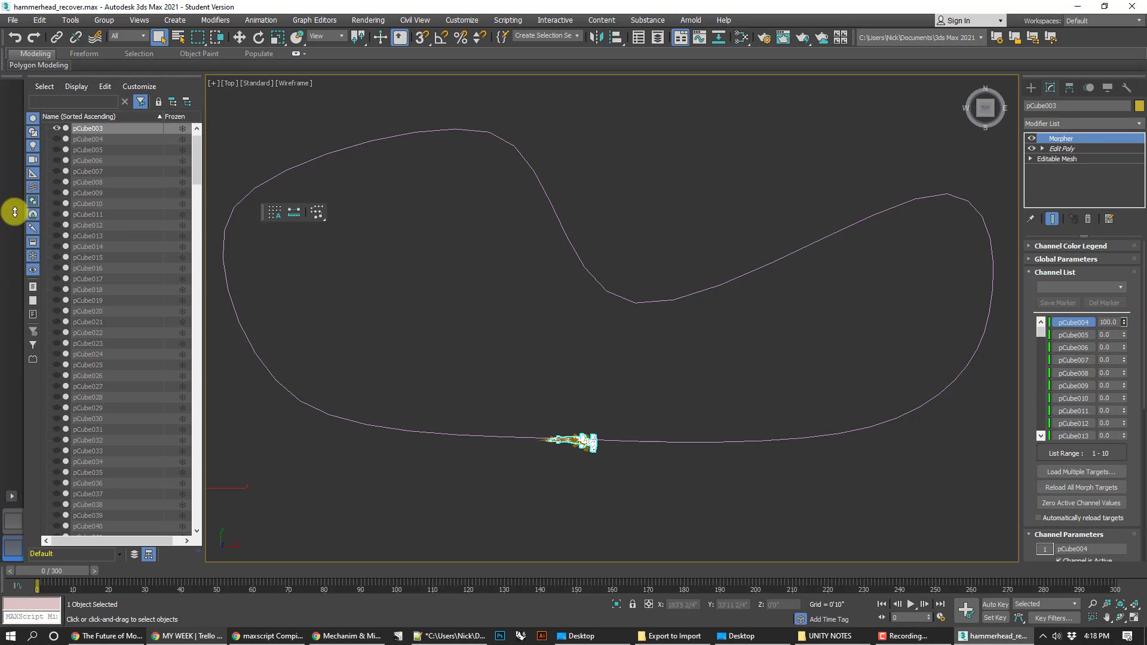
pyautogui.hotkey('ctrl', 'z')
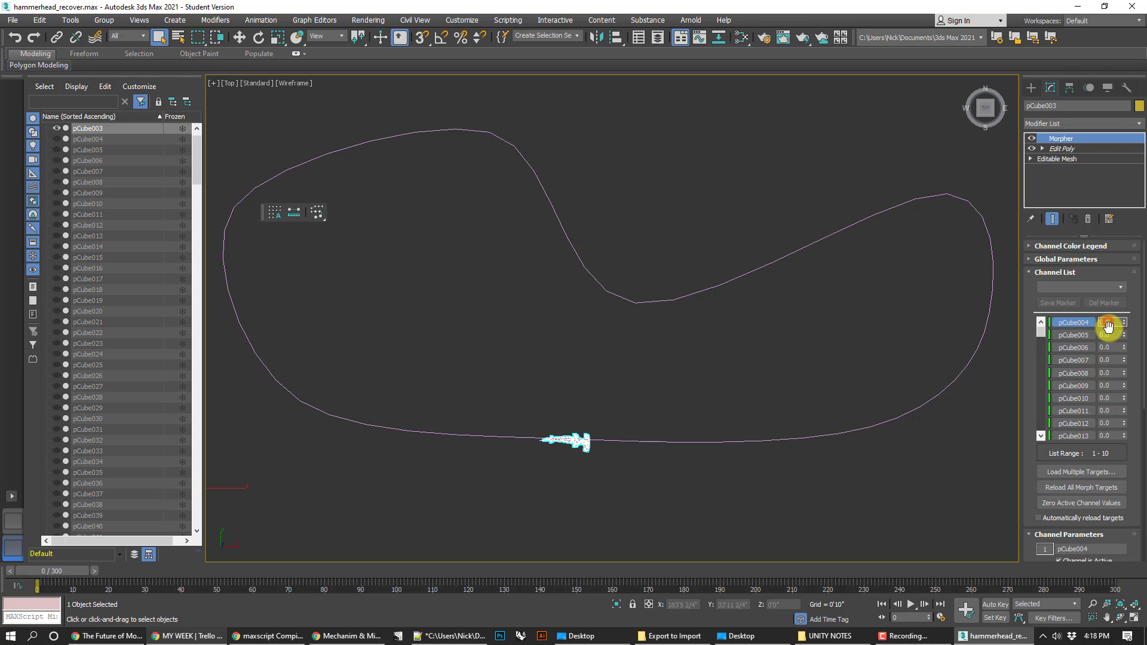
pyautogui.click(1115, 347)
pyautogui.click(1114, 359)
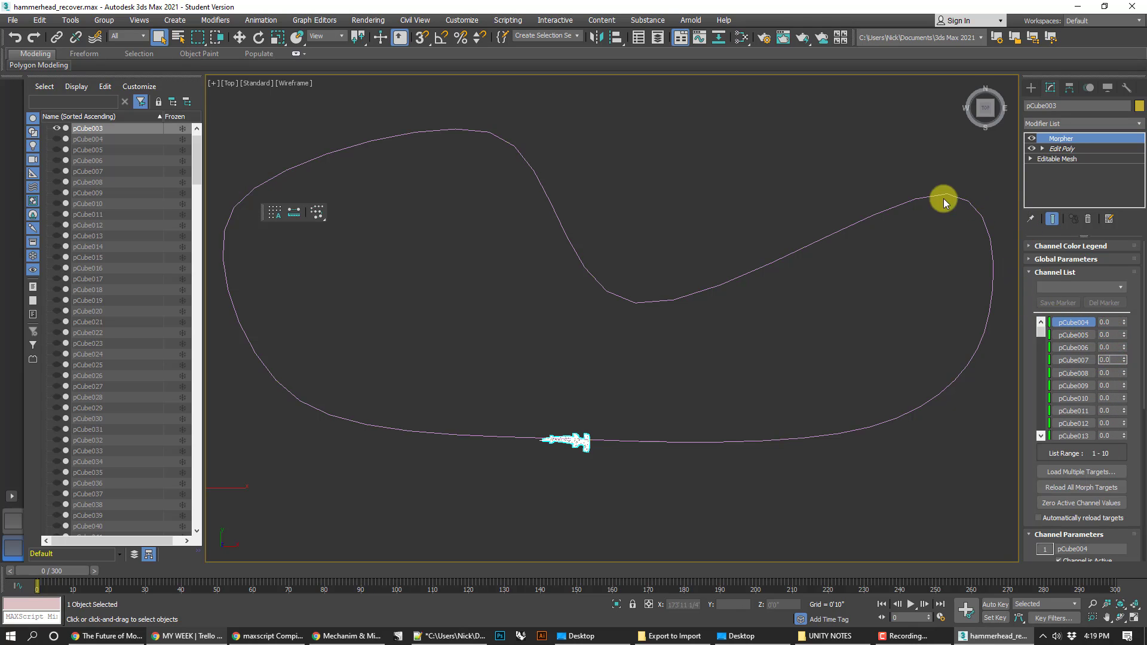
pyautogui.moveTo(869, 136); pyautogui.dragTo(871, 142, button='middle')
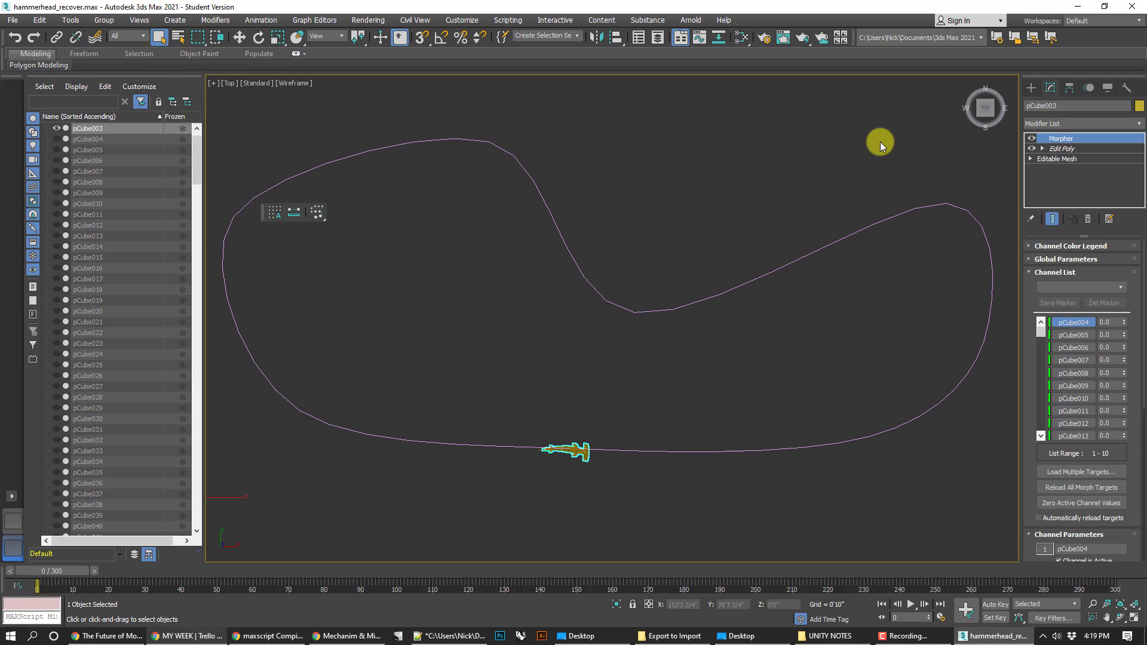
# Open sharkScript.ms from the desktop in the MAXScript editor, widening its window and centring it over the viewport.
pyautogui.click(1127, 88)
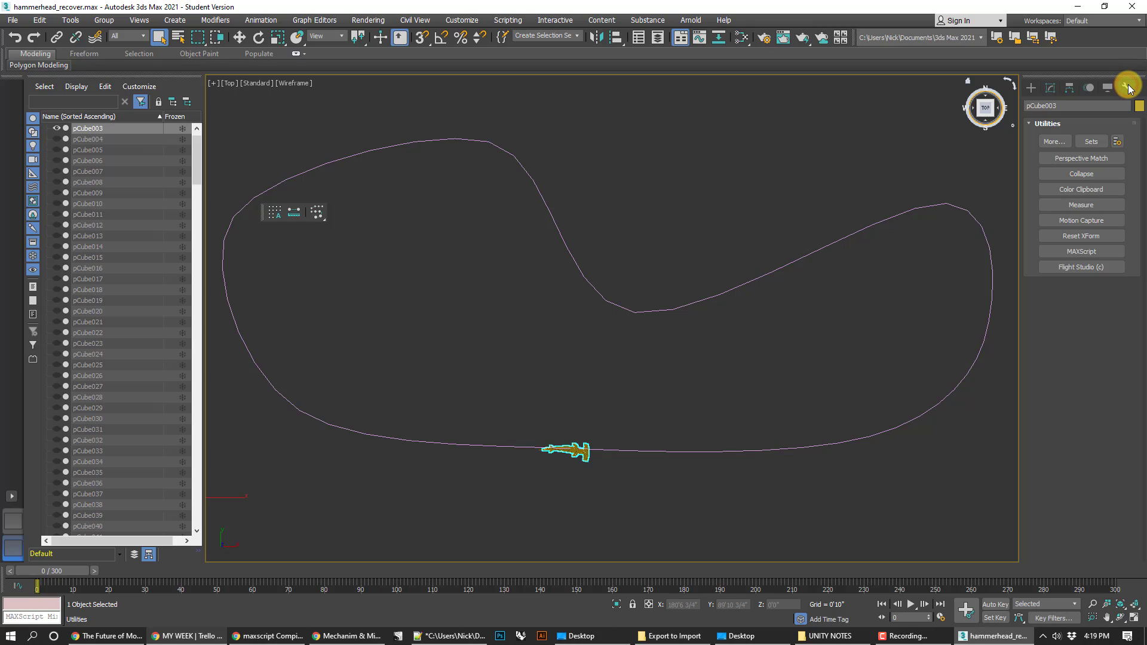
pyautogui.click(1066, 255)
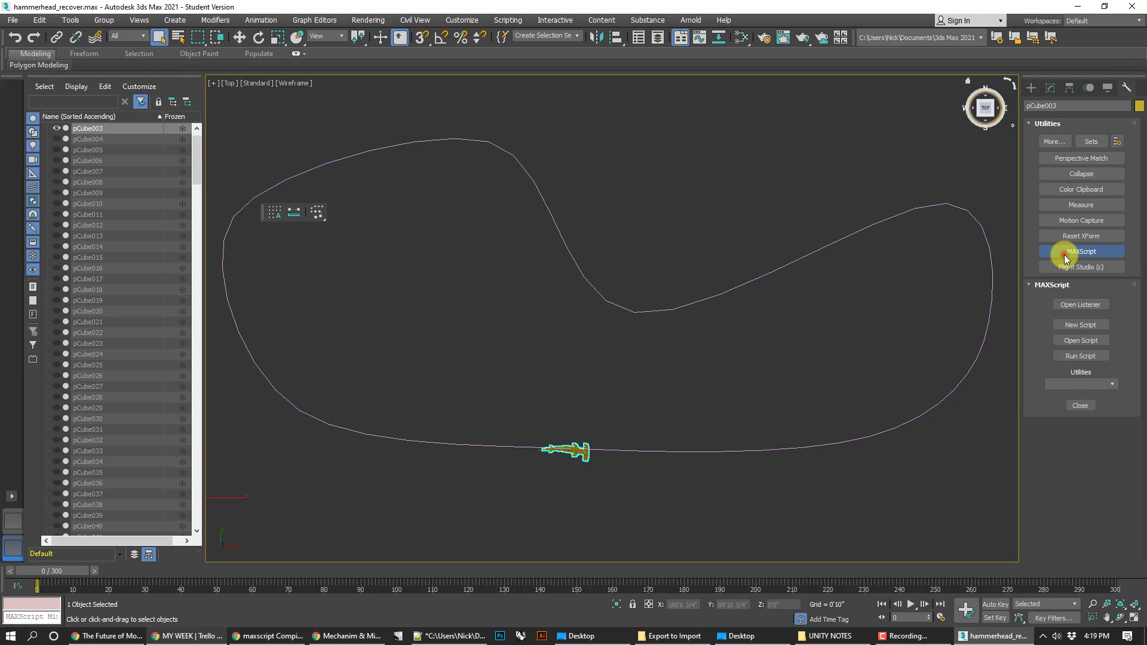
pyautogui.click(1086, 357)
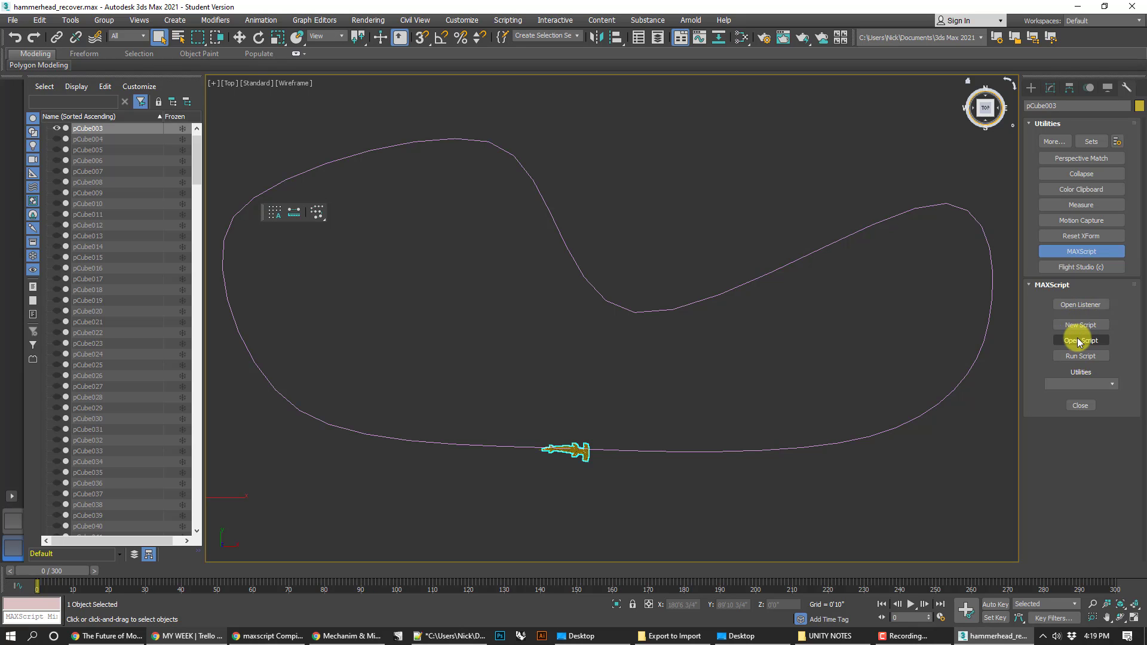
pyautogui.click(1079, 341)
pyautogui.doubleClick(163, 215)
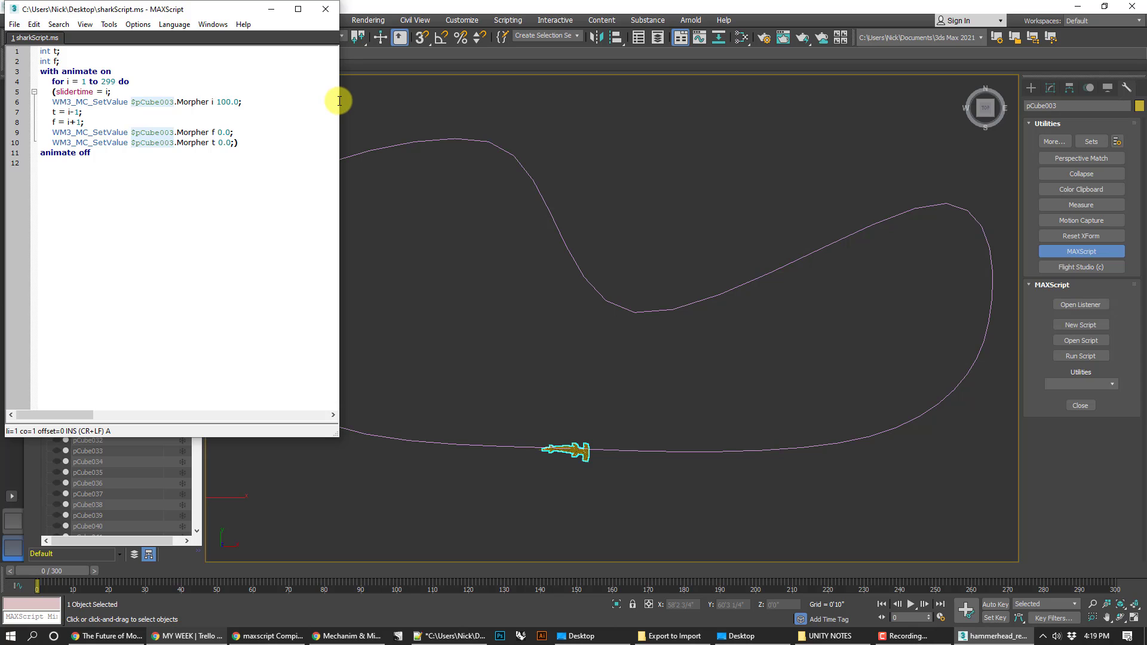
pyautogui.moveTo(341, 100); pyautogui.dragTo(512, 102)
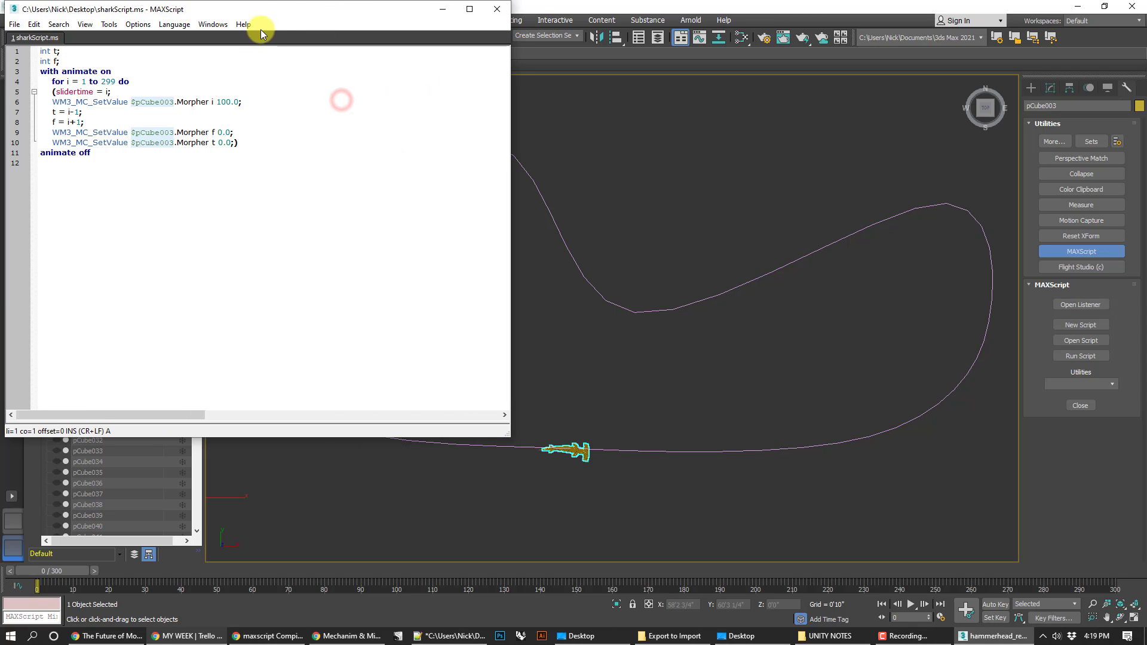
pyautogui.moveTo(253, 11); pyautogui.dragTo(506, 115)
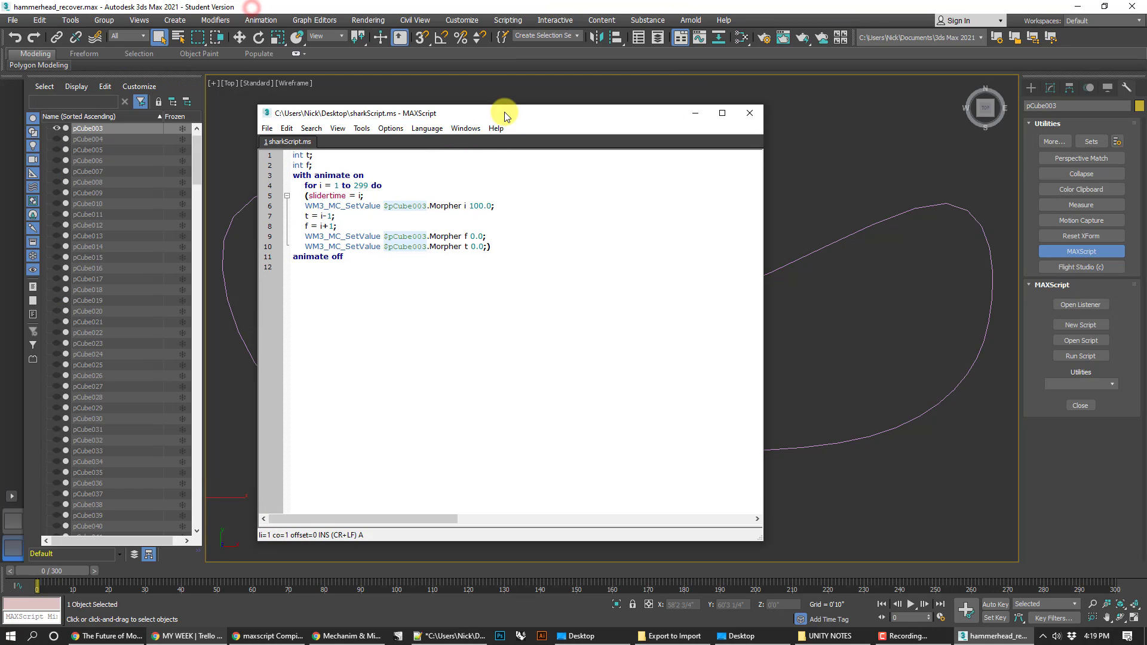
# Review the script's 1 to 299 frame loop and the pCube003 object name in its three WM3_MC_SetValue lines.
pyautogui.click(407, 173)
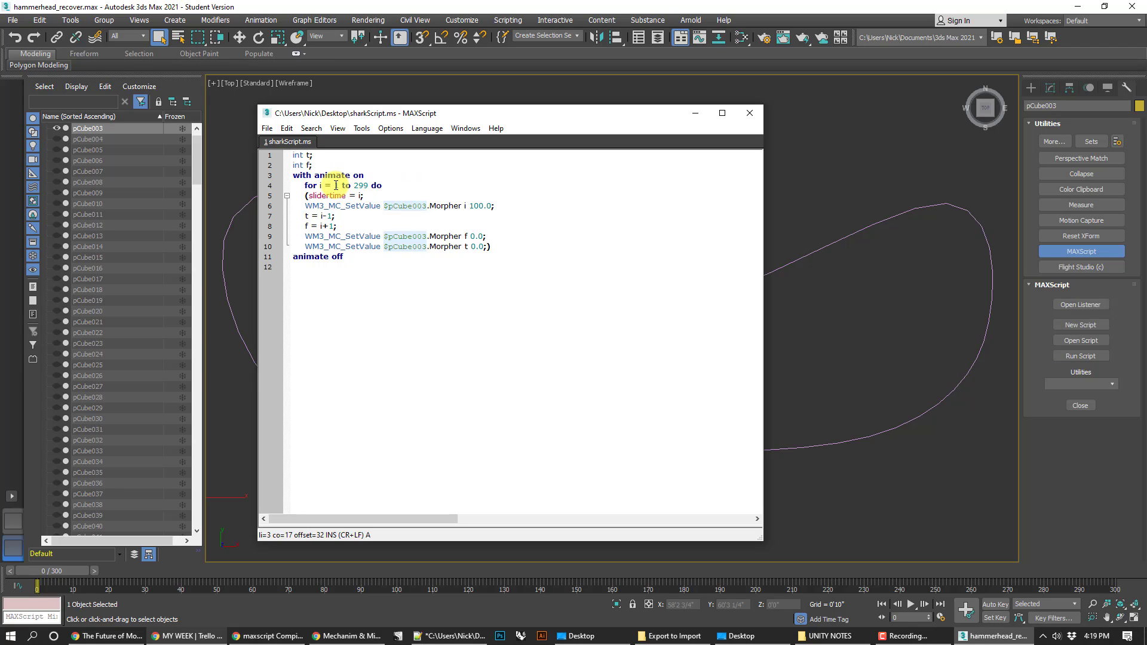
pyautogui.click(368, 184)
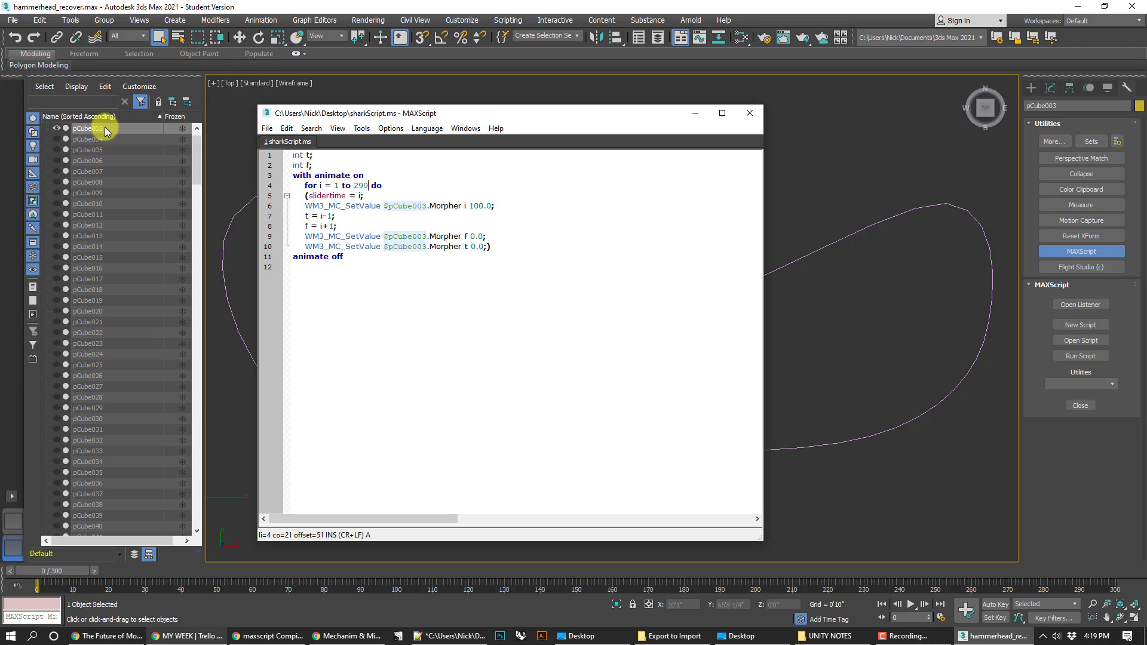
pyautogui.click(410, 234)
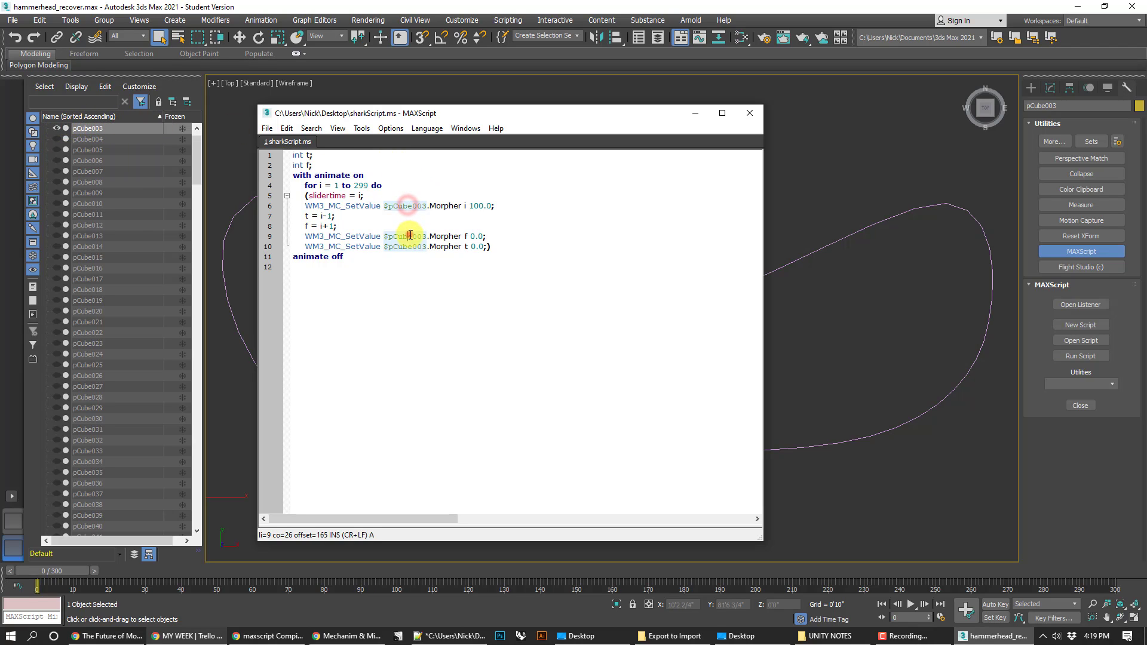
pyautogui.click(412, 247)
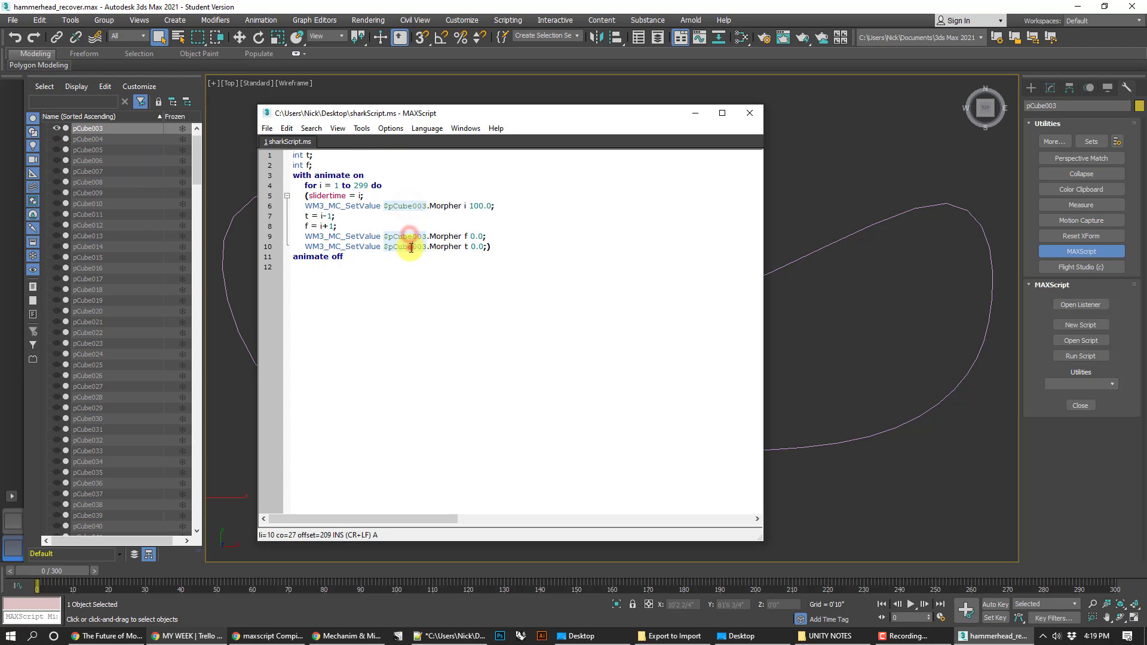
pyautogui.click(386, 205)
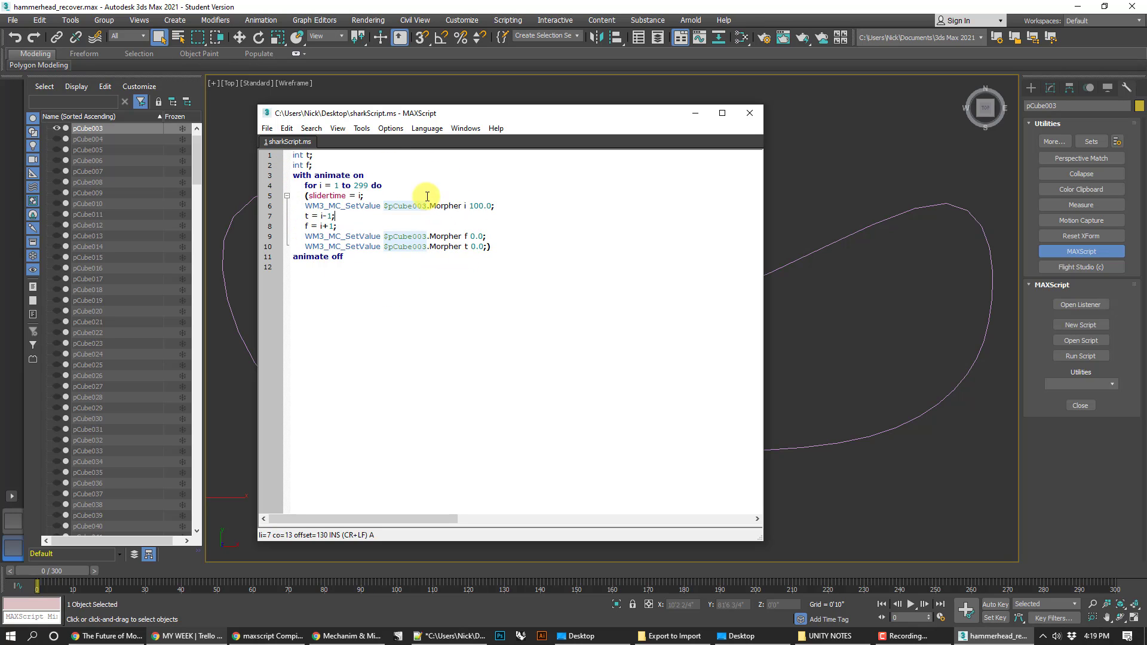
# Evaluate the whole sharkScript.ms to key pCube003's Morpher channels frame by frame, then minimize the script editor.
pyautogui.click(362, 129)
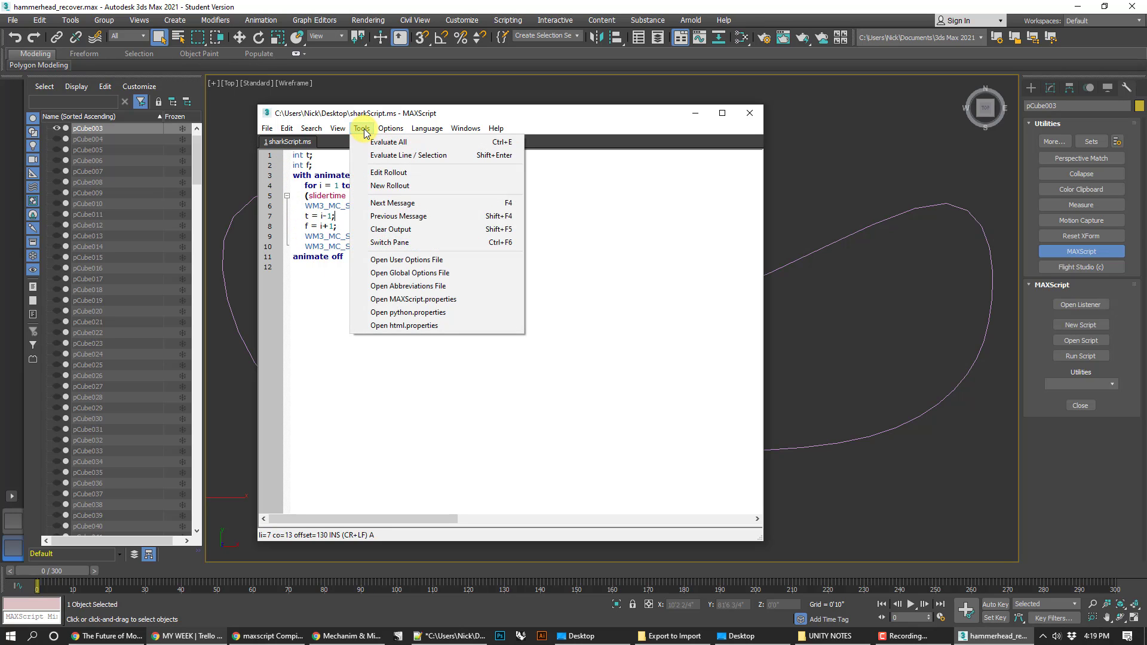
pyautogui.click(378, 144)
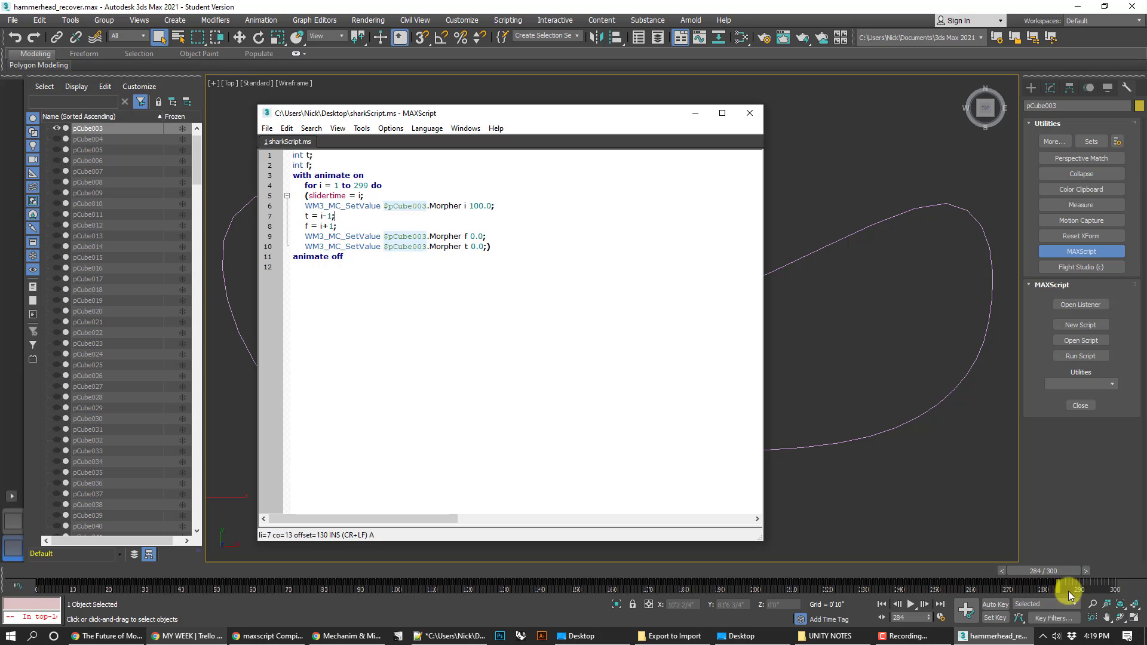
pyautogui.click(704, 116)
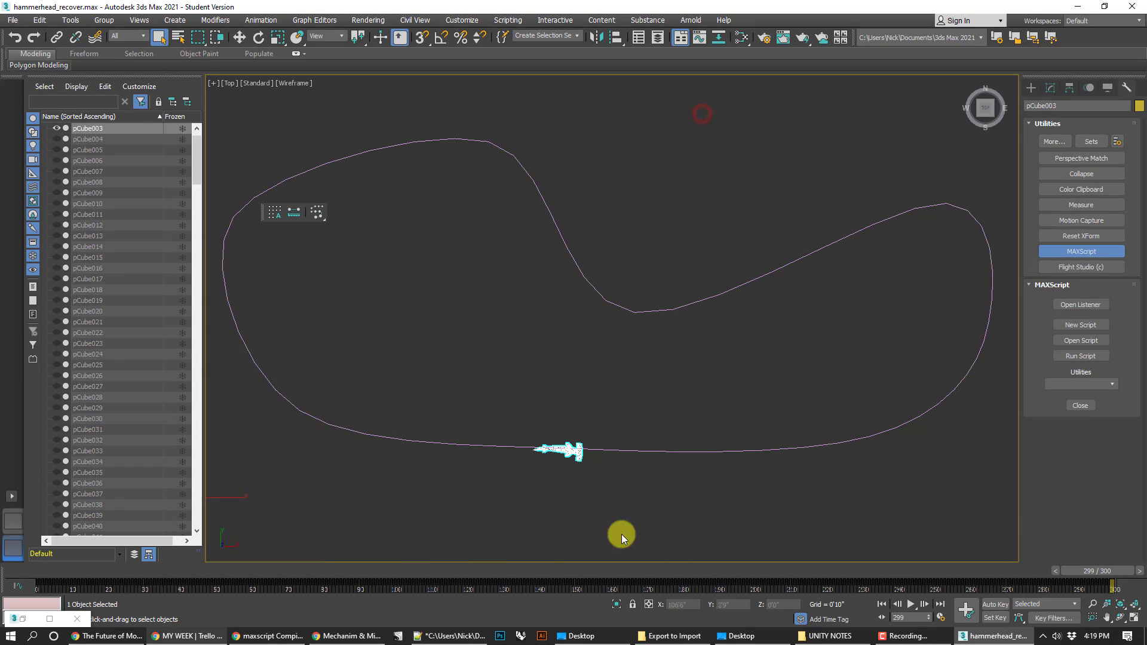
# Show pCube003's Morpher channel list and scrub from frame 0 to frame 9 to check the keyed channel values.
pyautogui.click(1051, 88)
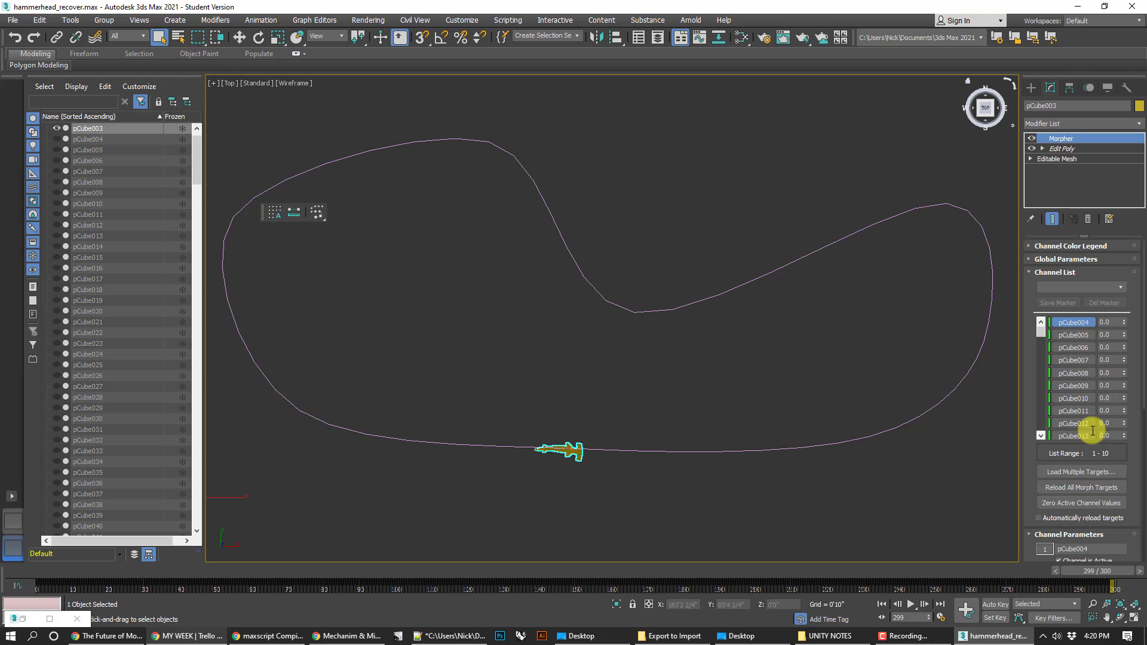
pyautogui.moveTo(1106, 574); pyautogui.dragTo(12, 541)
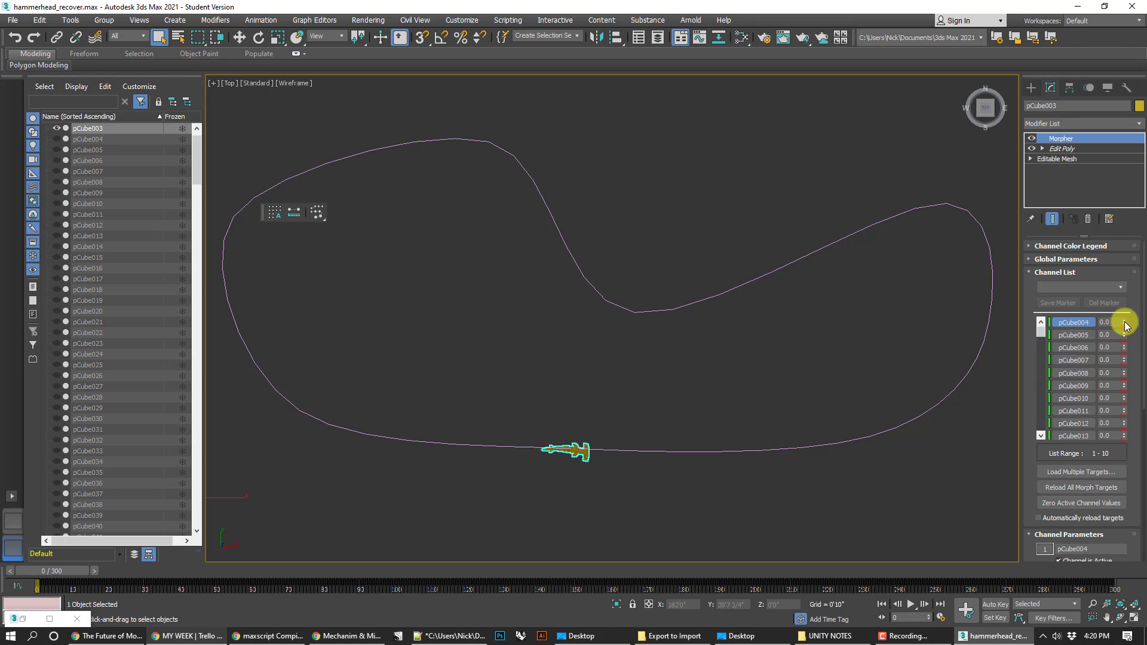
pyautogui.moveTo(54, 572); pyautogui.dragTo(84, 560)
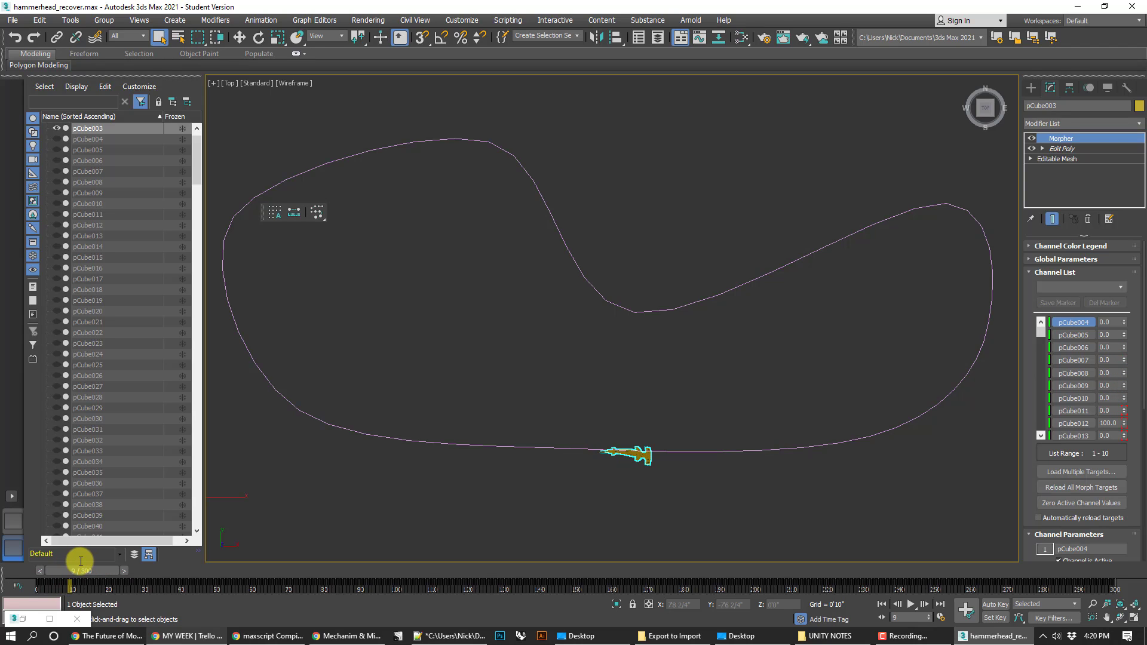
# Scrub the shark's swim animation forward to frame 163 and save the scene.
pyautogui.moveTo(87, 567); pyautogui.dragTo(623, 537)
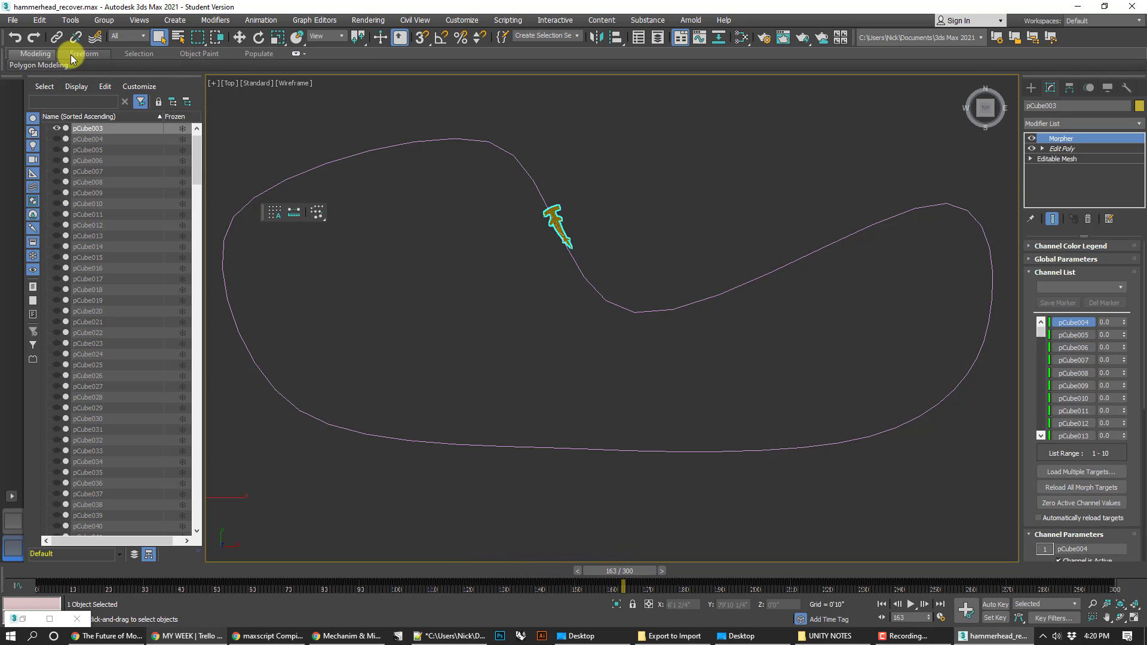
pyautogui.click(12, 20)
pyautogui.click(45, 106)
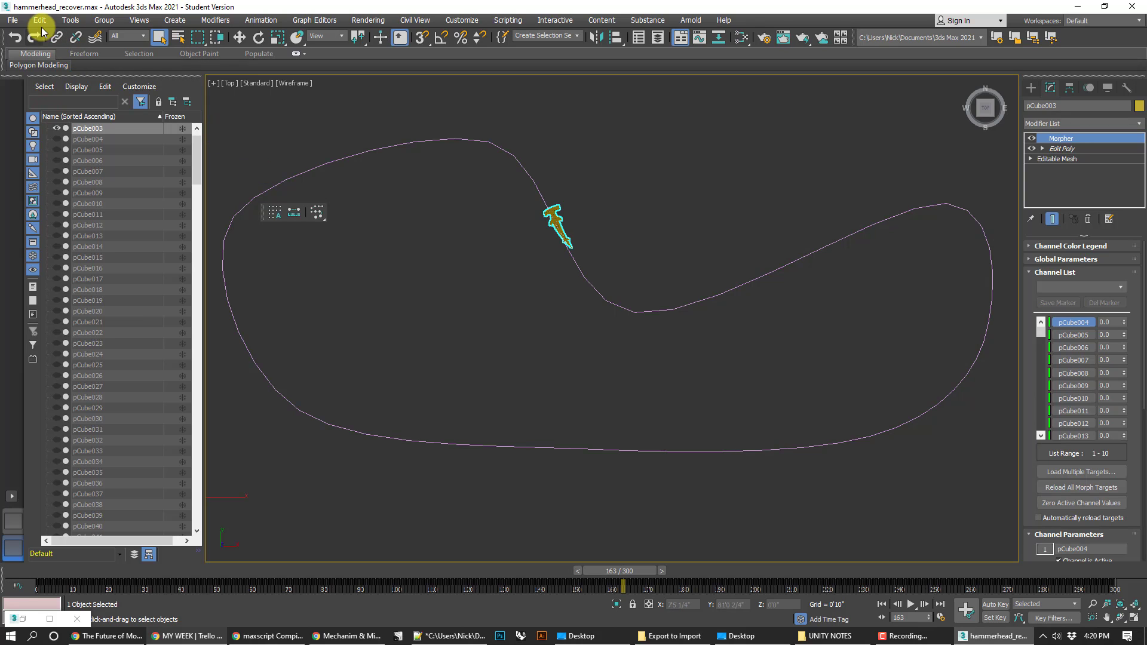
# Export only the selected pCube003 as an Autodesk FBX file named myShark in the export folder.
pyautogui.click(12, 20)
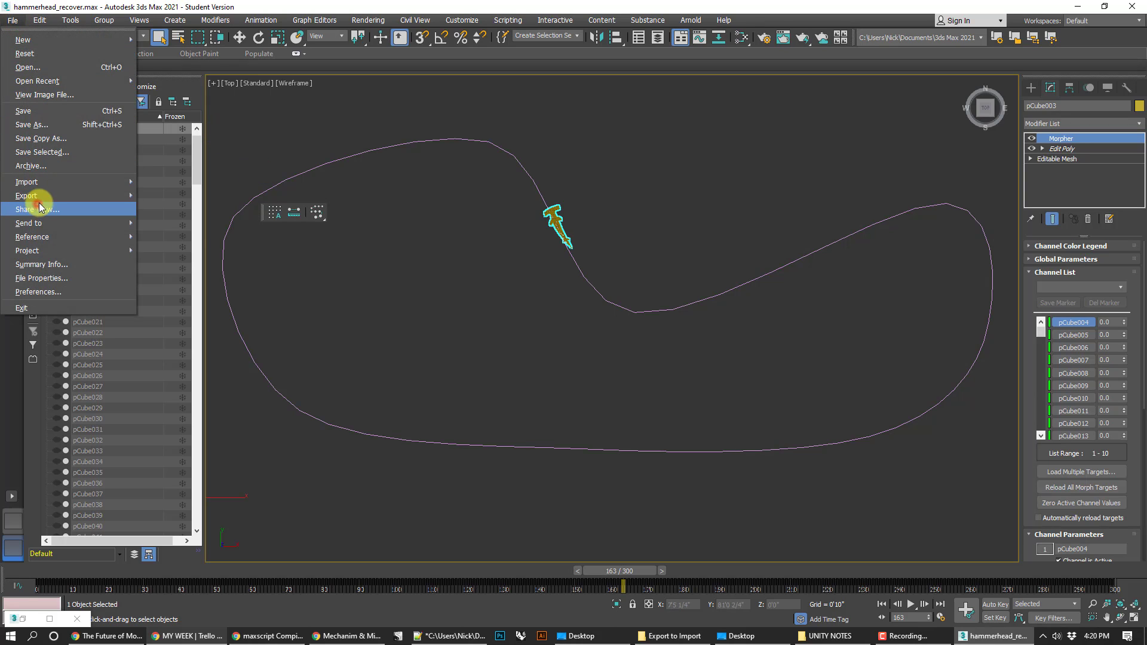
pyautogui.moveTo(39, 196)
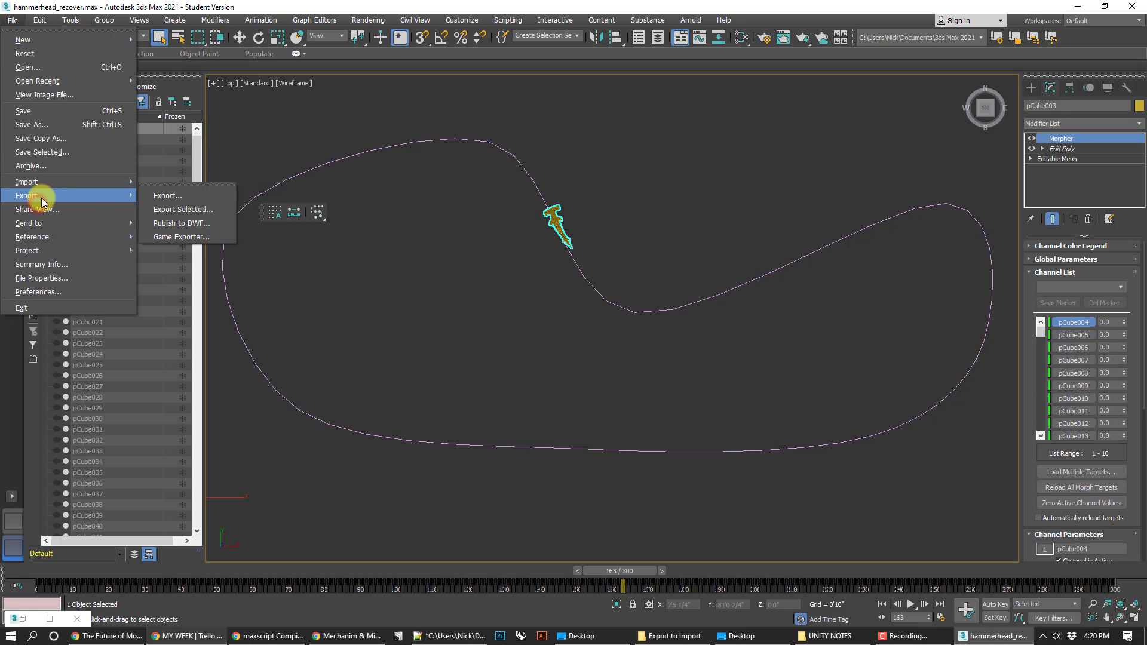
pyautogui.click(173, 213)
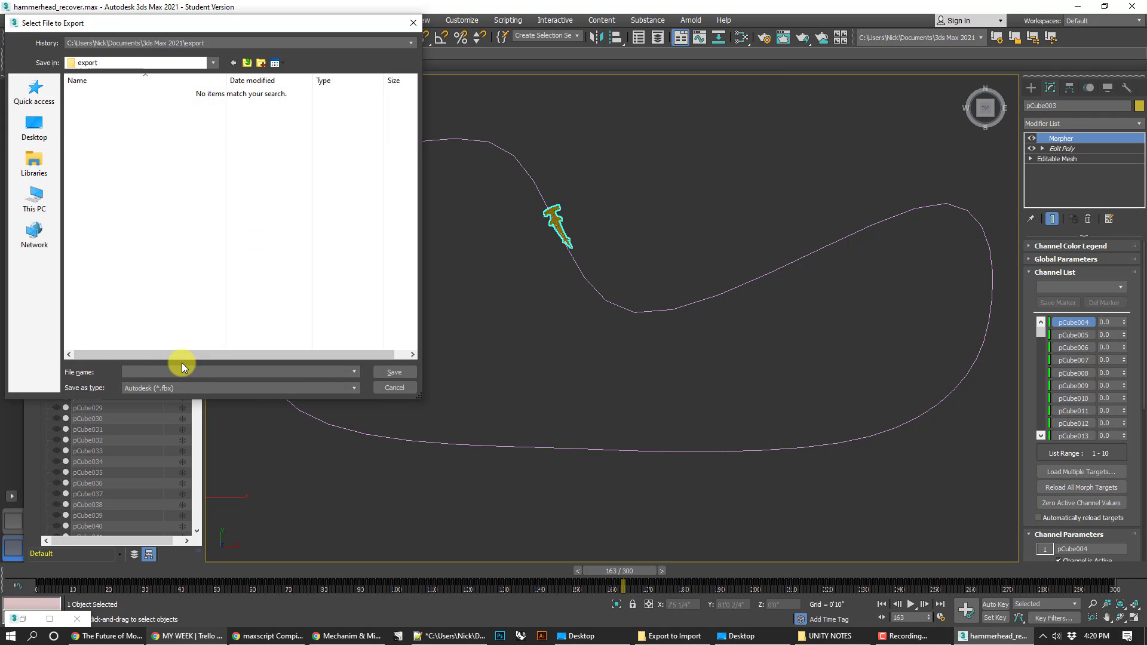
pyautogui.write('myShark')
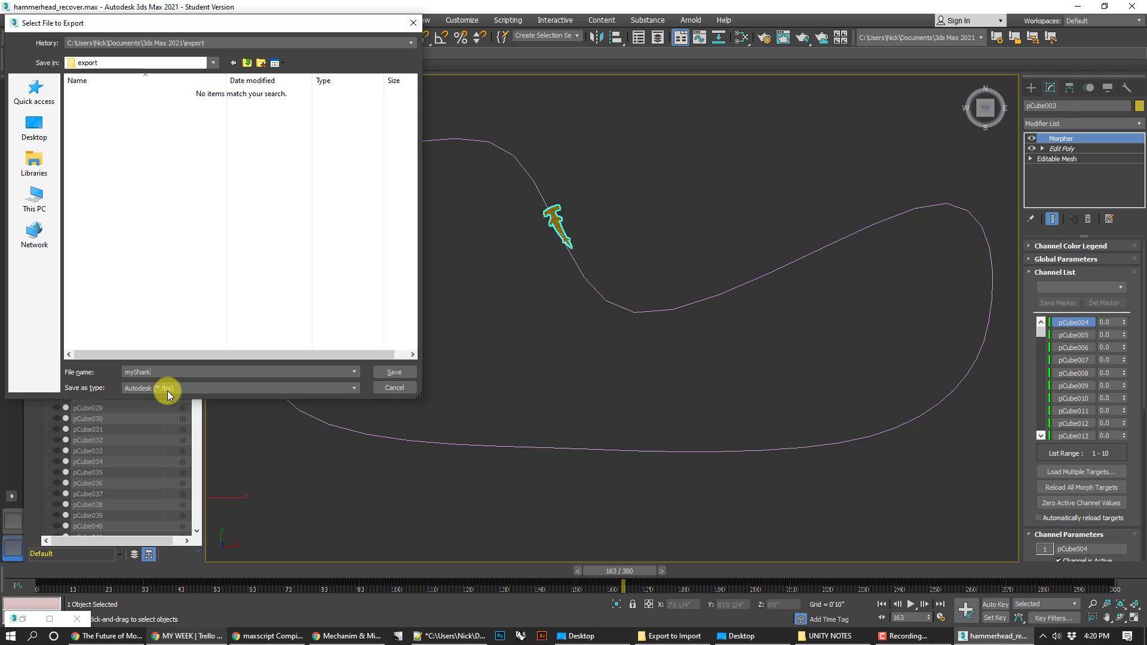
pyautogui.click(389, 370)
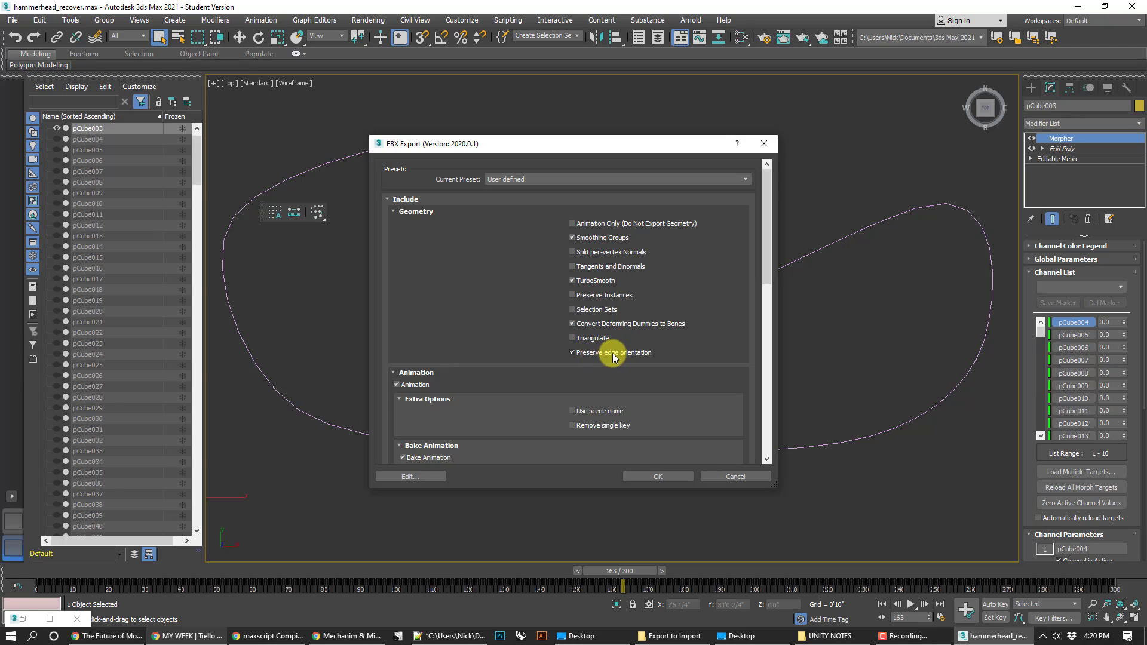
# Review the FBX options for Bake Animation, Deformations, Embed Media and file format version, and run the export.
pyautogui.scroll(-2, 486, 338)
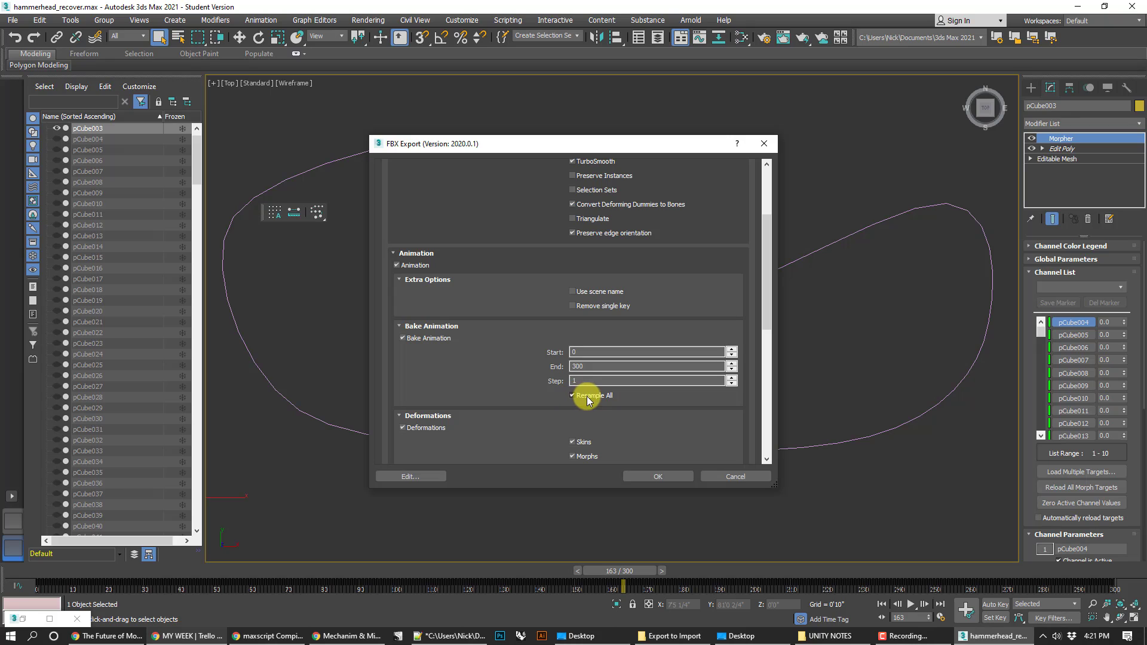
pyautogui.scroll(-2, 573, 394)
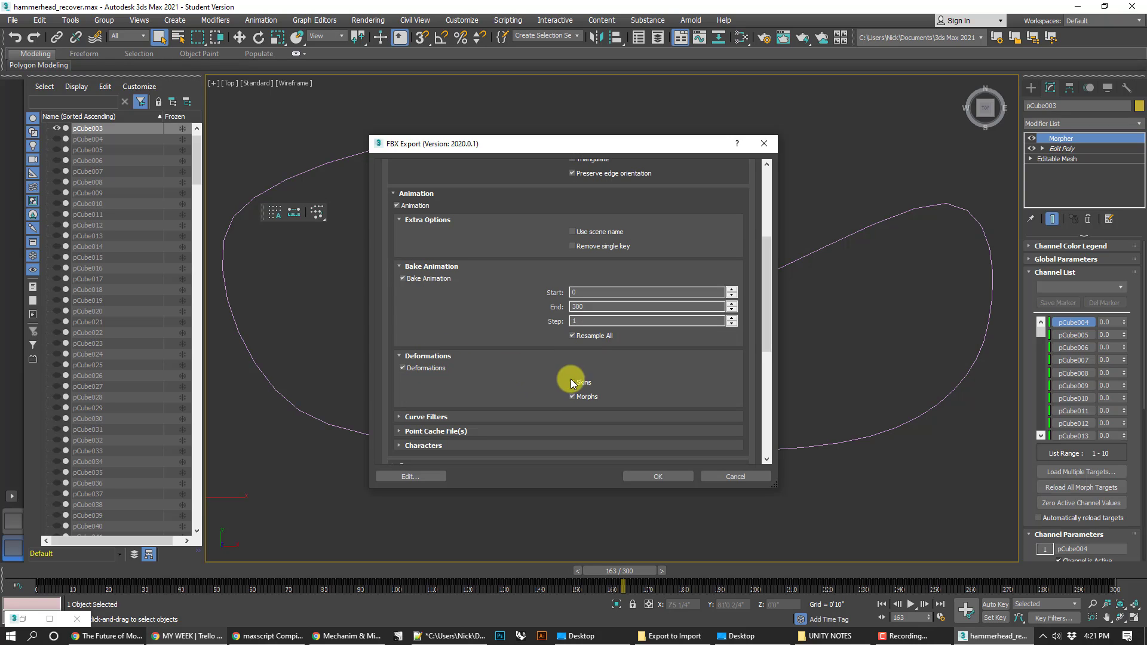
pyautogui.scroll(2, 565, 401)
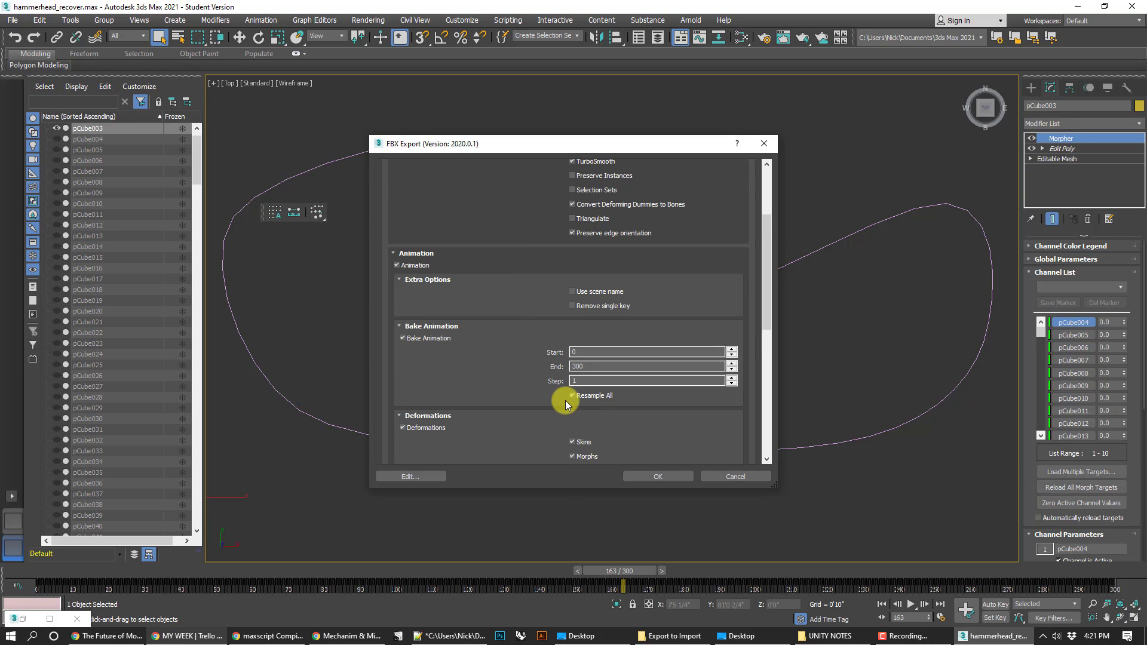
pyautogui.scroll(-2, 578, 403)
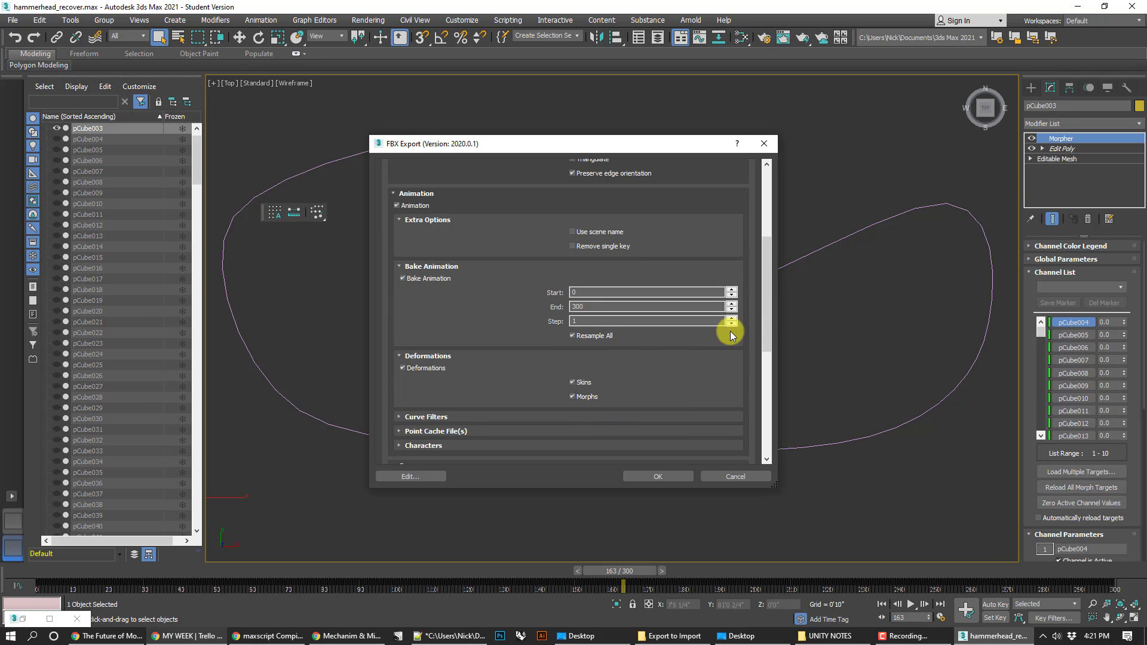
pyautogui.moveTo(764, 289); pyautogui.dragTo(769, 351)
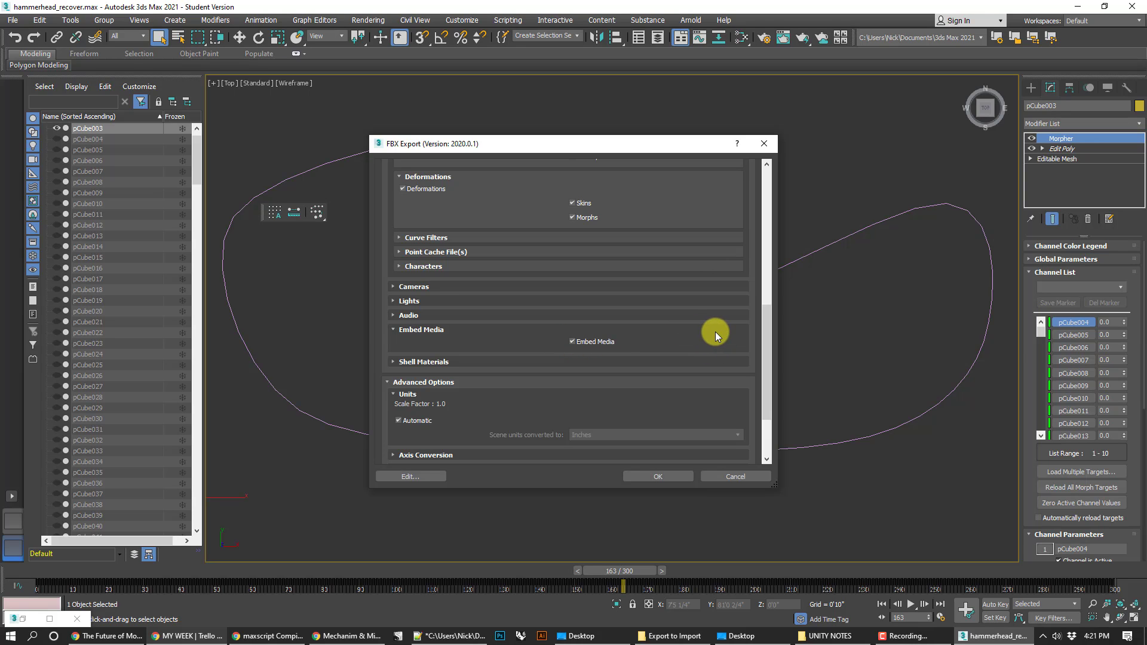
pyautogui.scroll(-3, 715, 331)
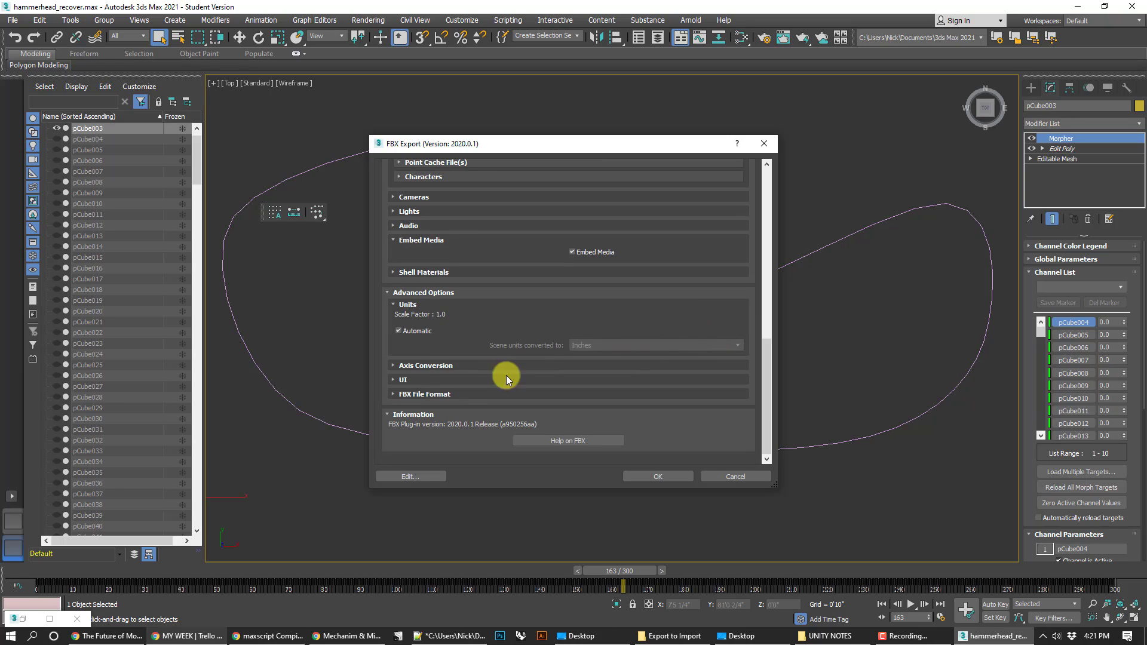
pyautogui.click(397, 393)
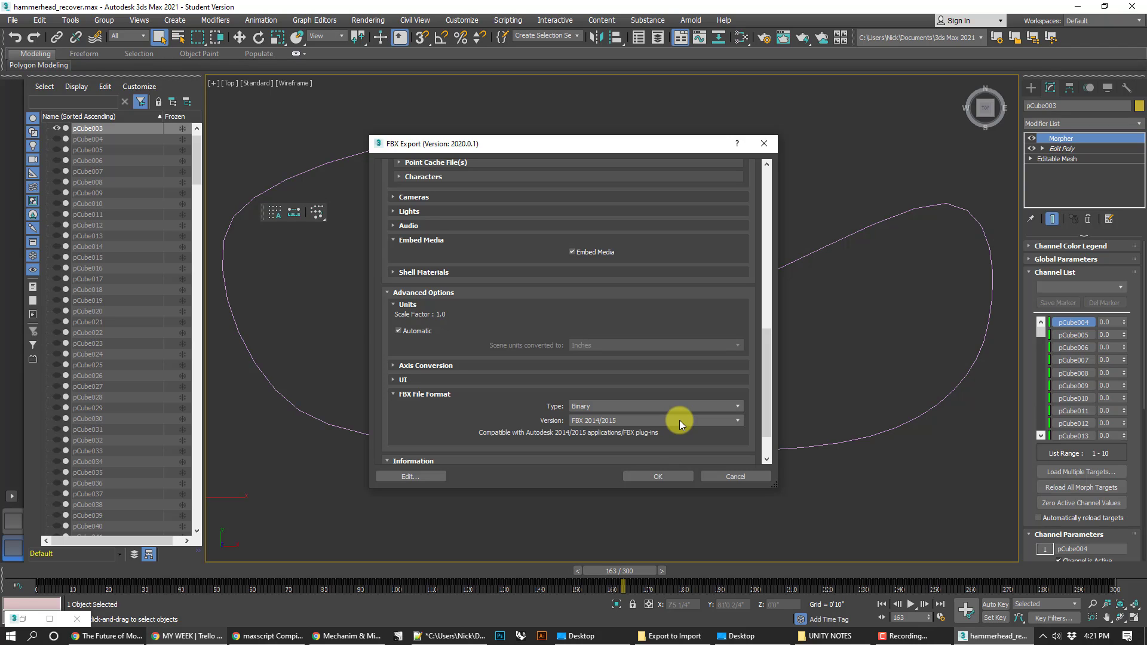
pyautogui.click(665, 471)
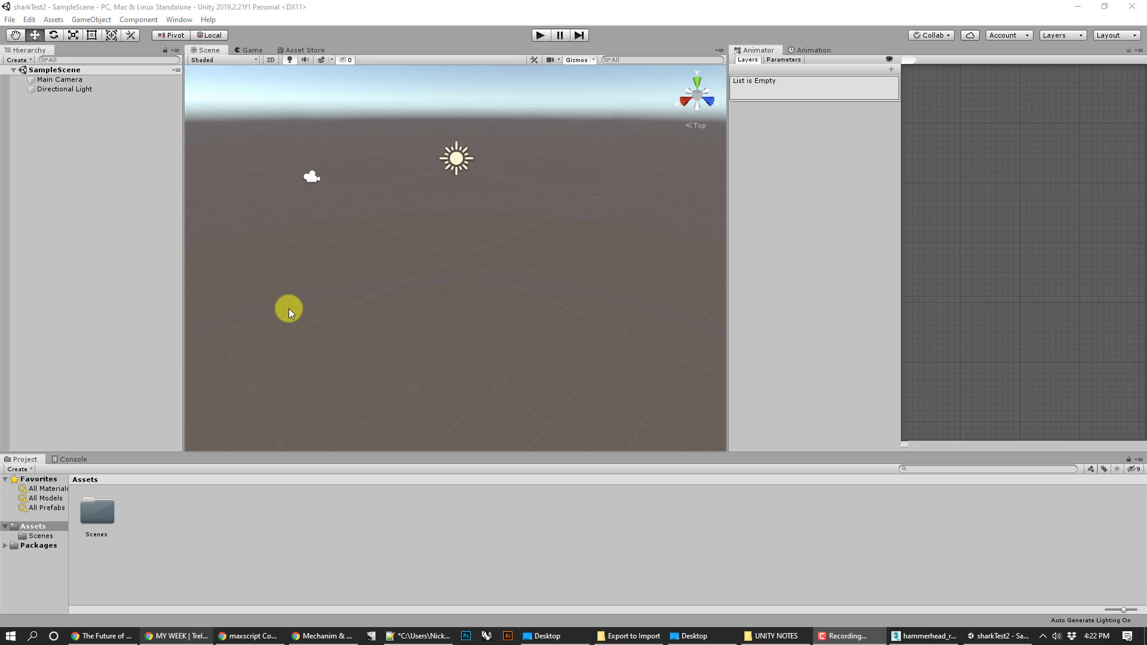
# In Unity's sharkTest2 project, create a folder named Models inside Assets.
pyautogui.click(183, 522)
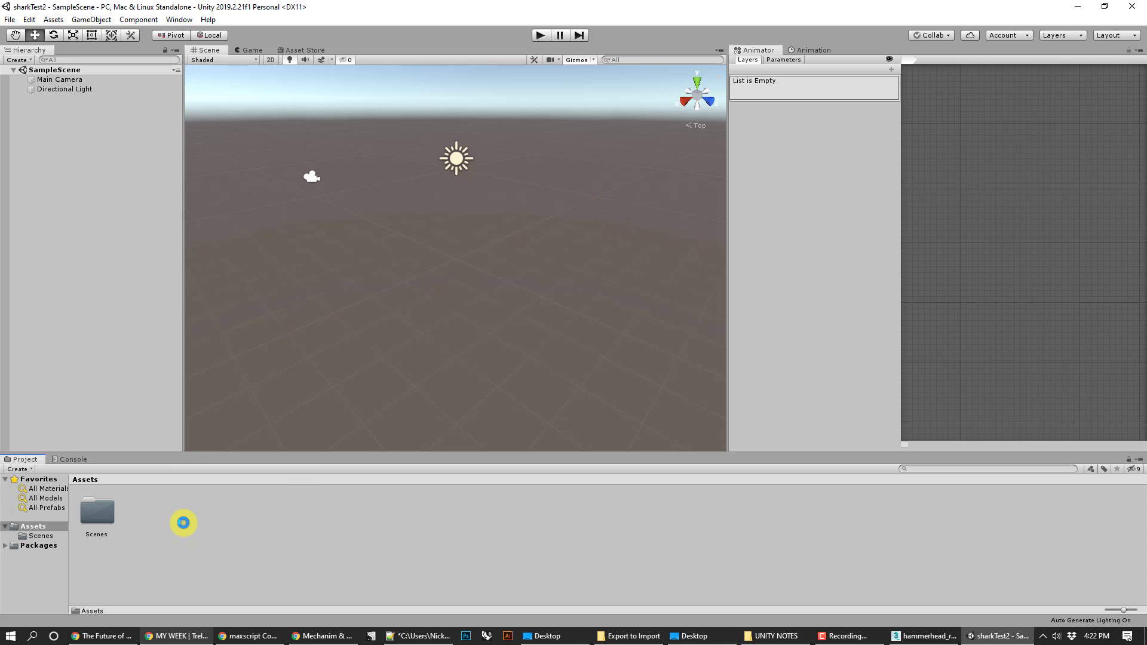
pyautogui.rightClick(184, 523)
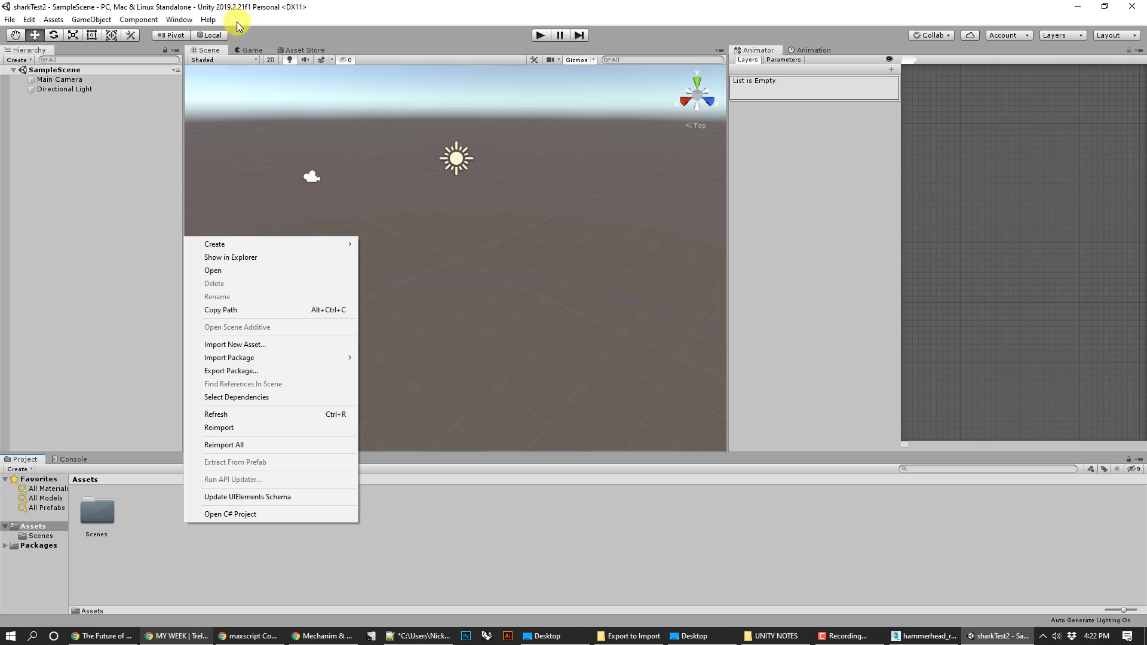
pyautogui.click(262, 240)
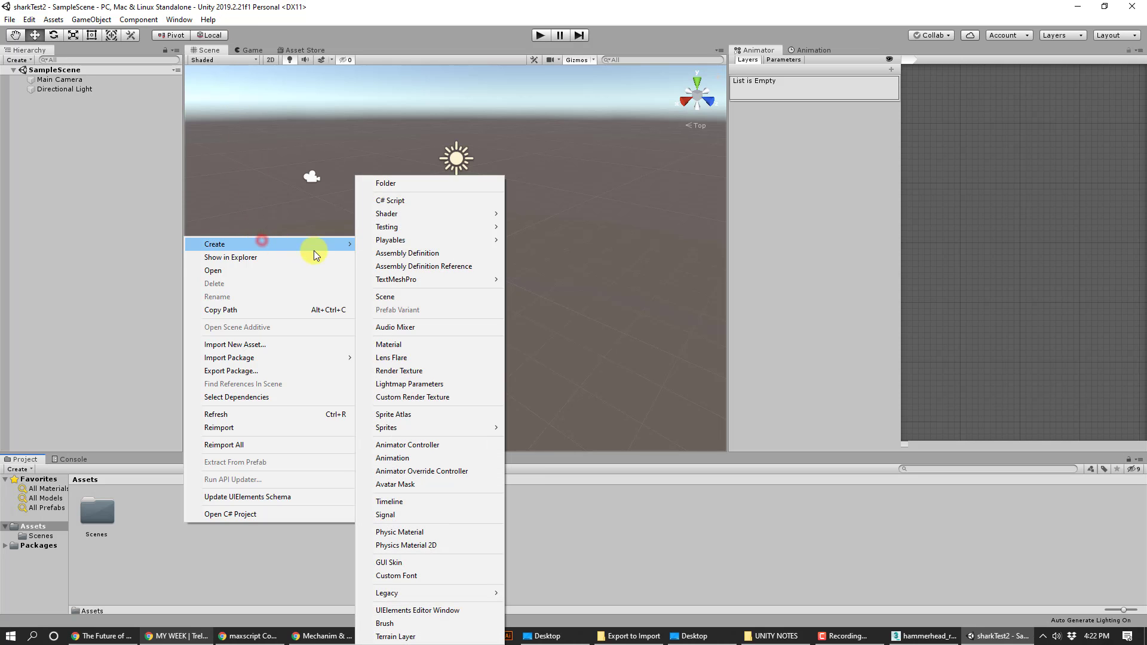
pyautogui.click(403, 186)
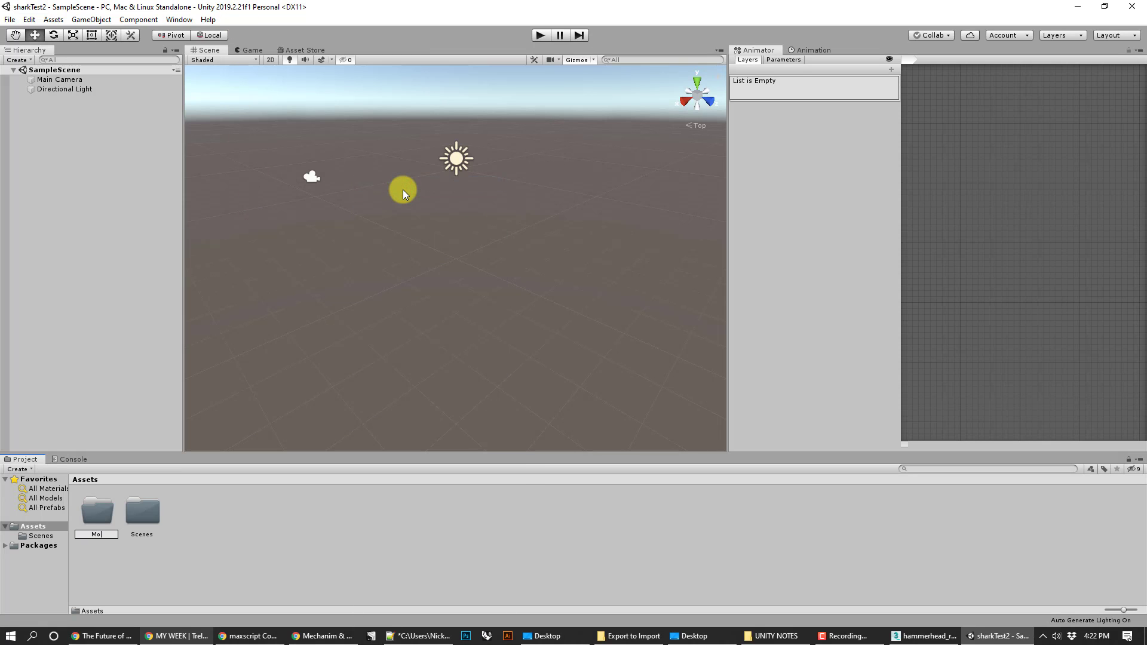
pyautogui.press('Return')
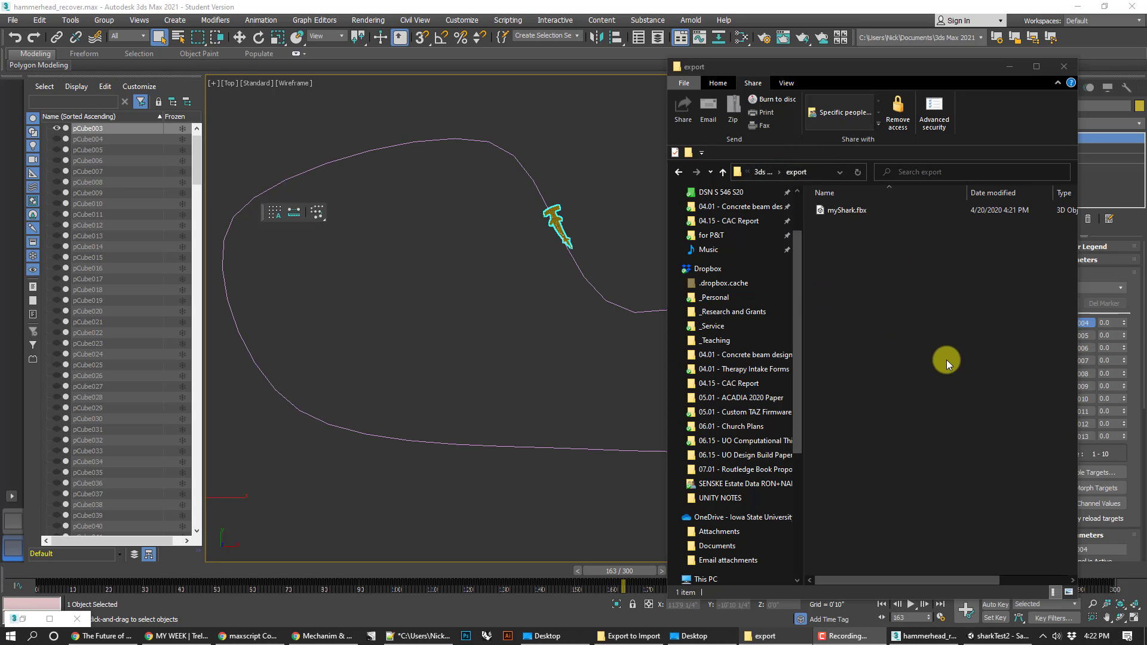
# Bring myShark.fbx from the Windows export folder into the Unity project's Models folder and open that folder.
pyautogui.click(672, 269)
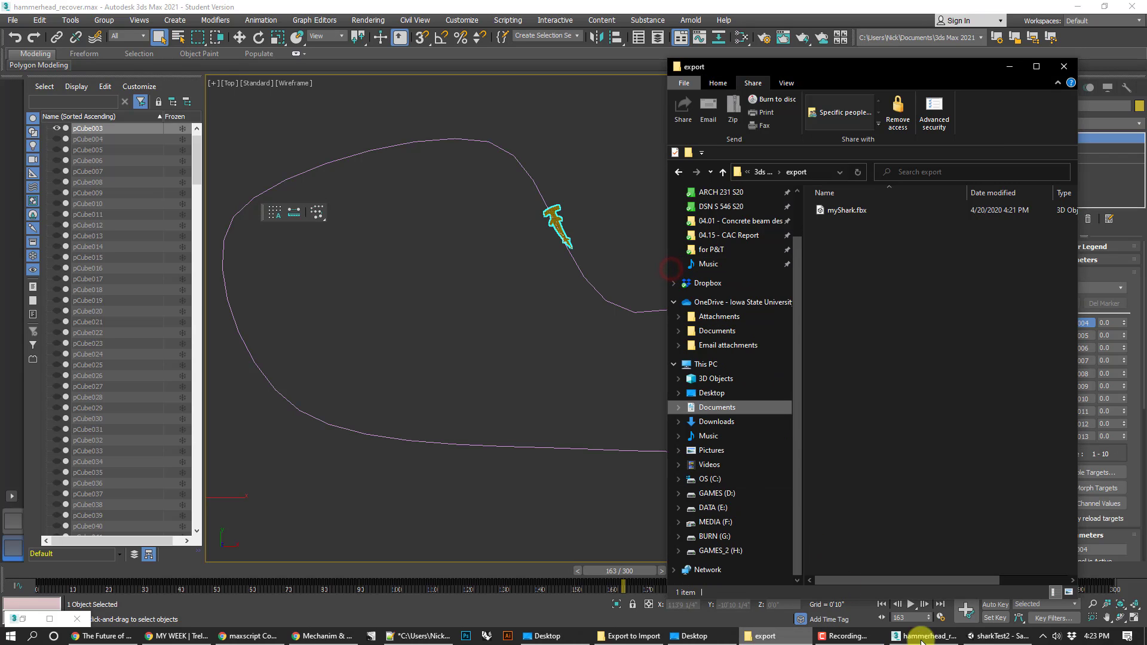
pyautogui.click(995, 635)
pyautogui.click(744, 635)
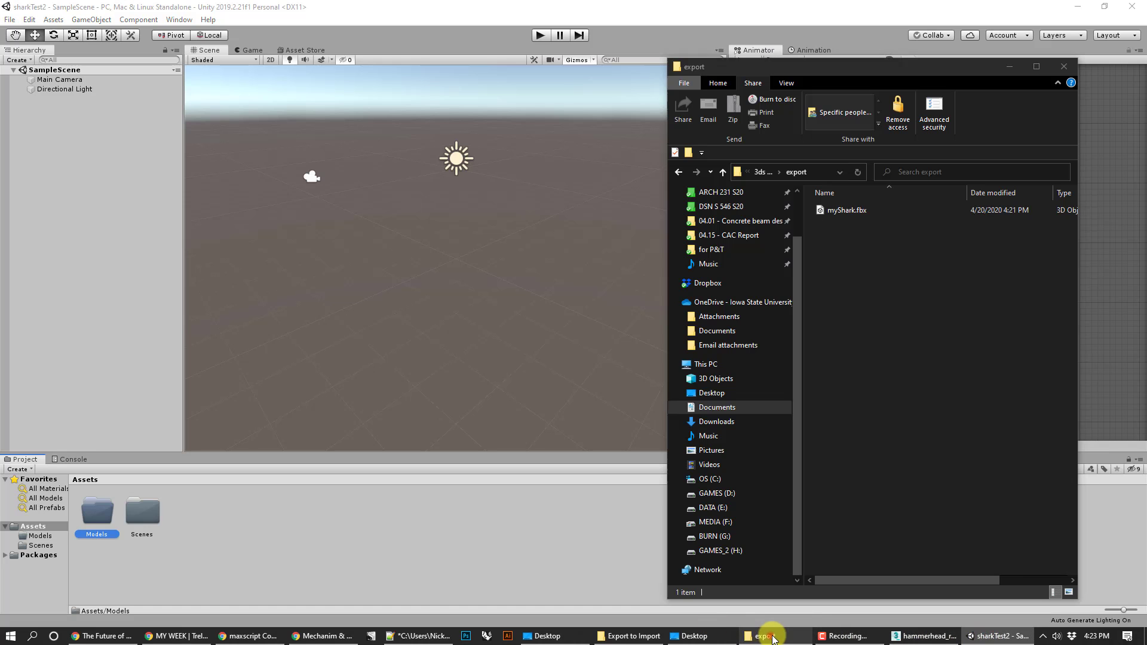
pyautogui.moveTo(844, 210); pyautogui.dragTo(91, 507)
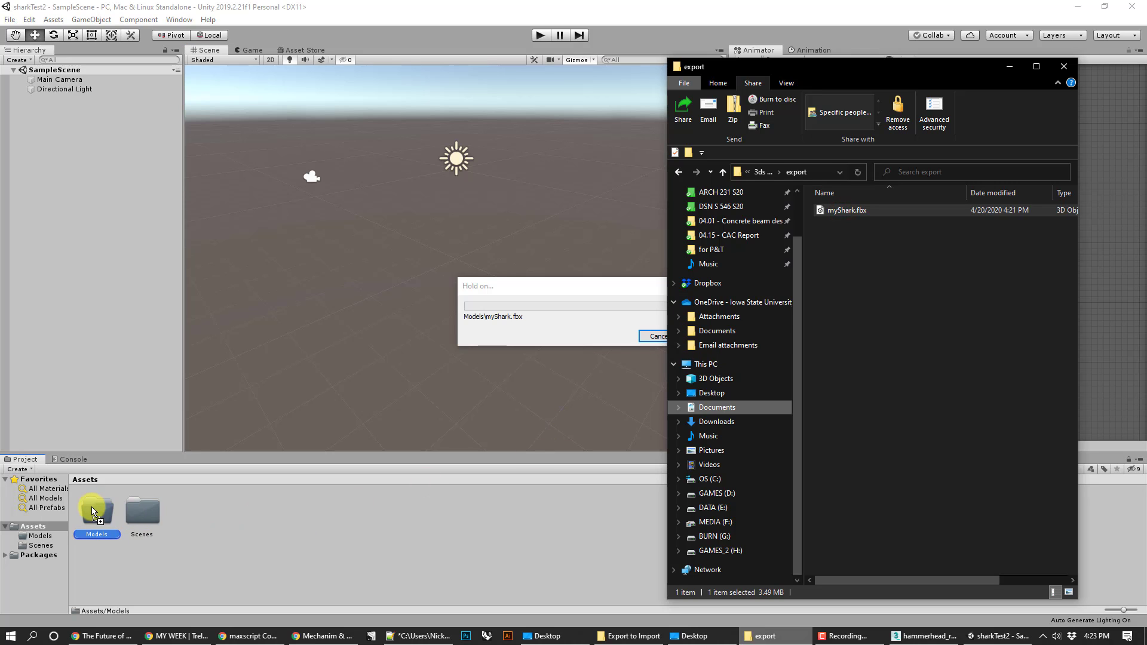
pyautogui.doubleClick(96, 507)
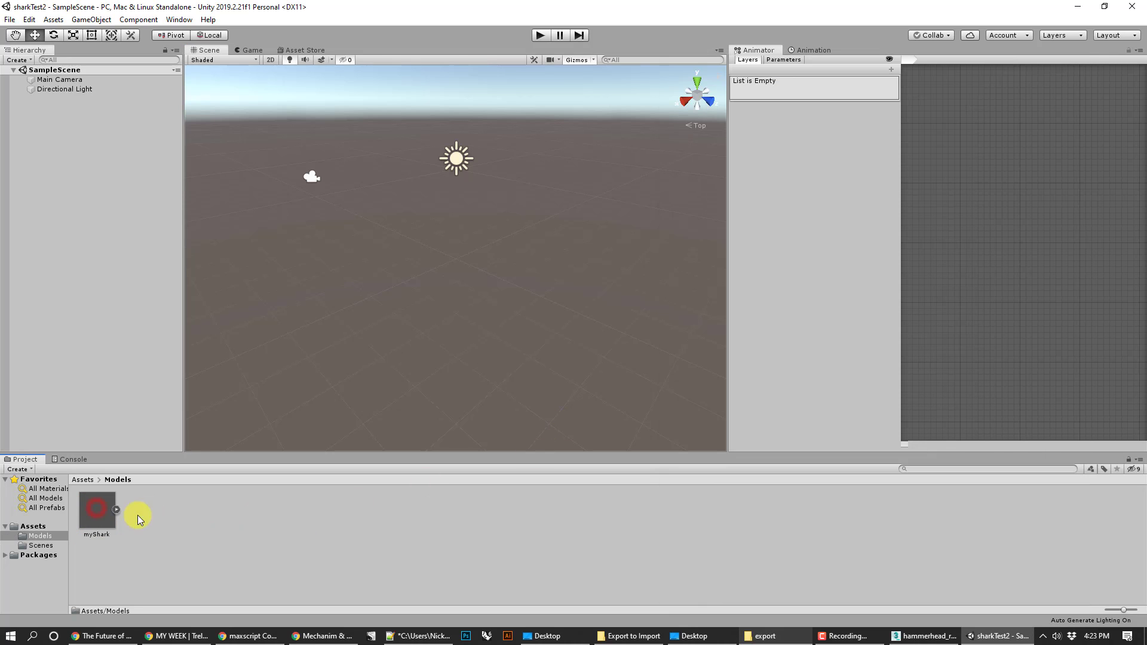
# Expand the myShark asset to reveal its sub-assets and show its import settings in a floating Inspector.
pyautogui.click(92, 505)
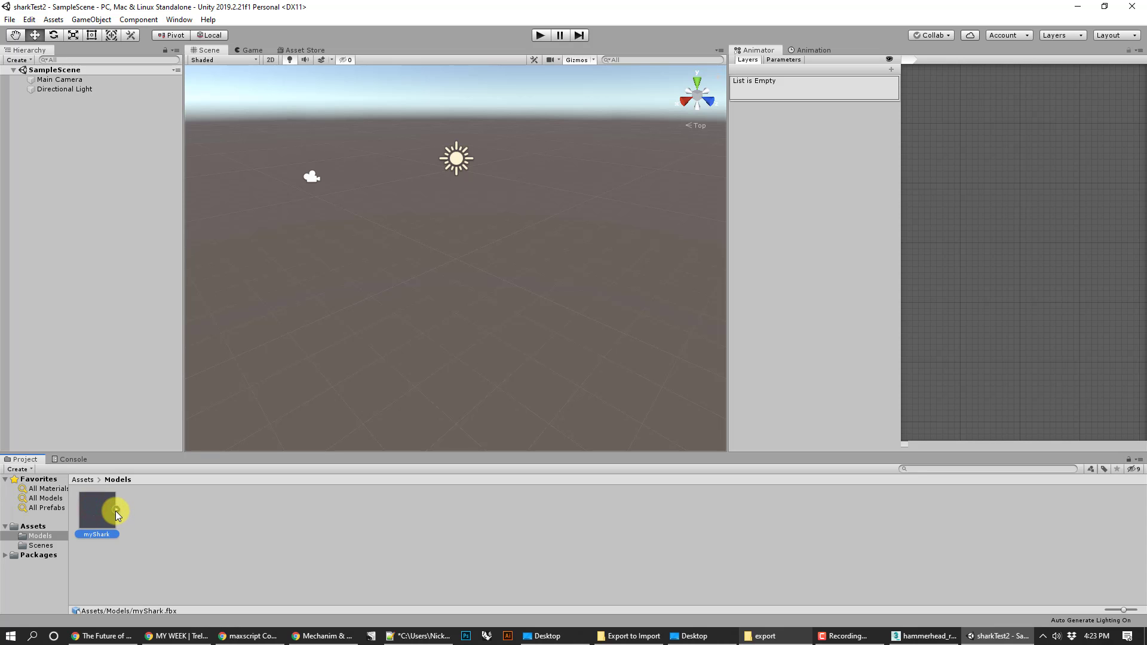
pyautogui.click(116, 510)
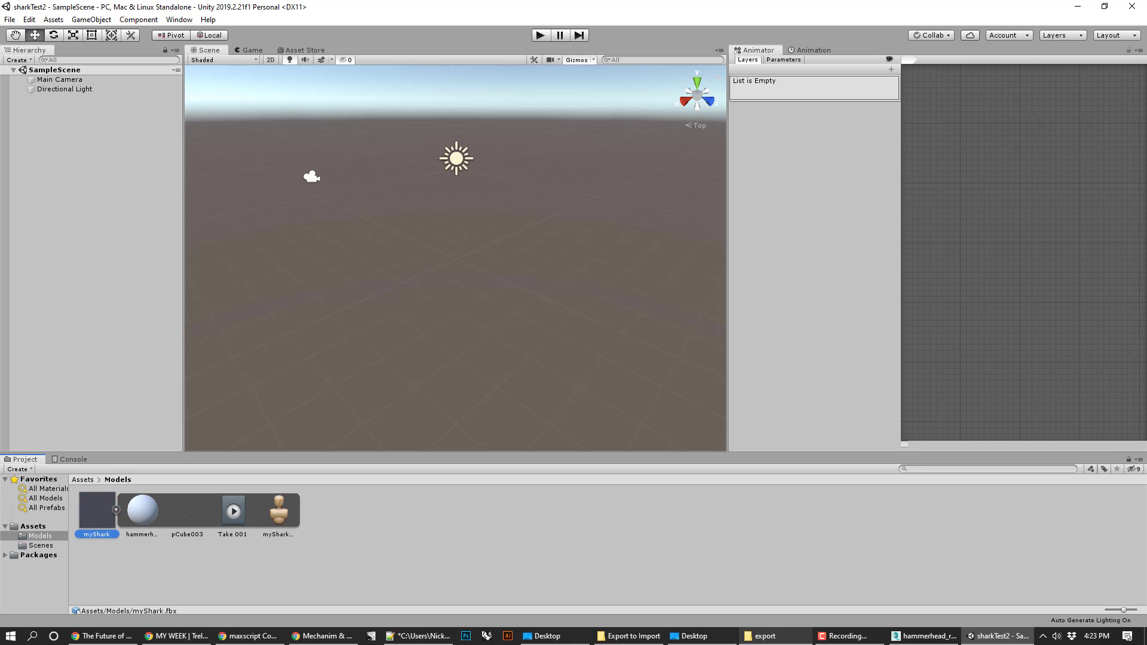
pyautogui.hotkey('ctrl', '3')
pyautogui.moveTo(600, 37); pyautogui.dragTo(598, 33)
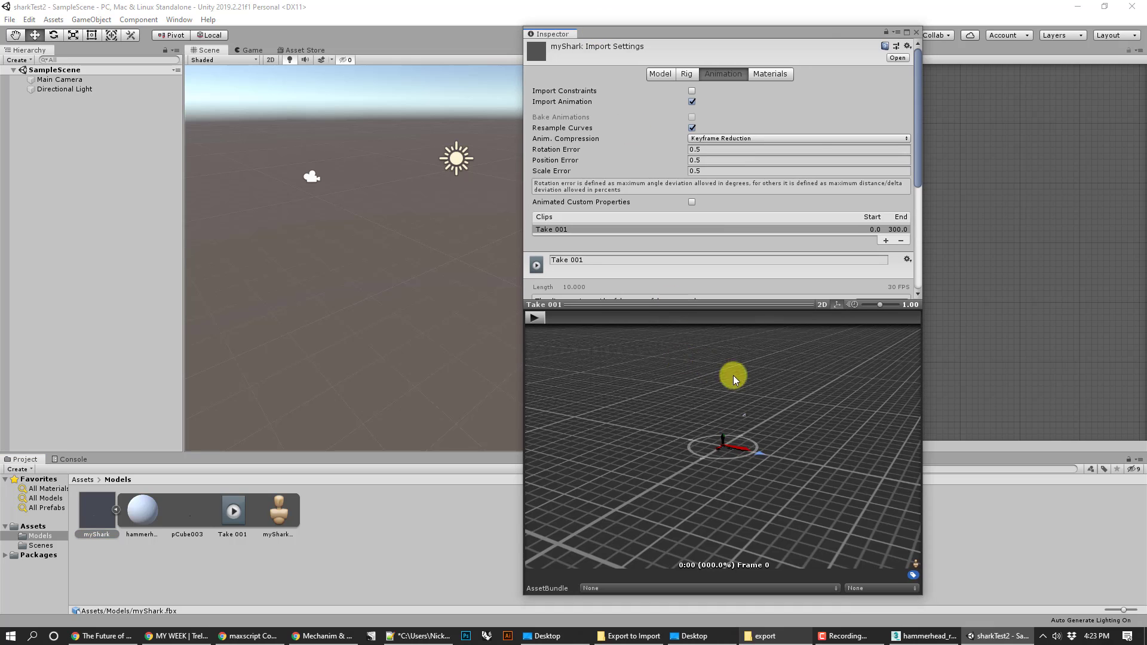
# Play the Take 001 clip in the myShark import preview and follow the shark's motion along its path.
pyautogui.scroll(5, 755, 414)
pyautogui.moveTo(797, 400); pyautogui.dragTo(747, 415, button='middle')
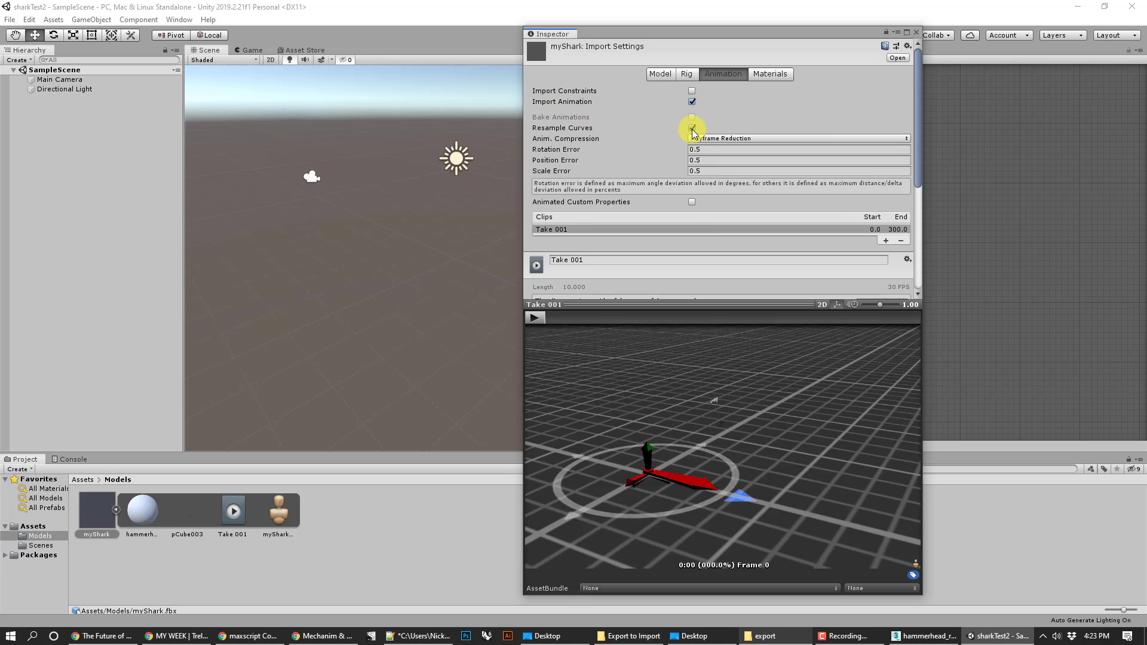
pyautogui.click(533, 317)
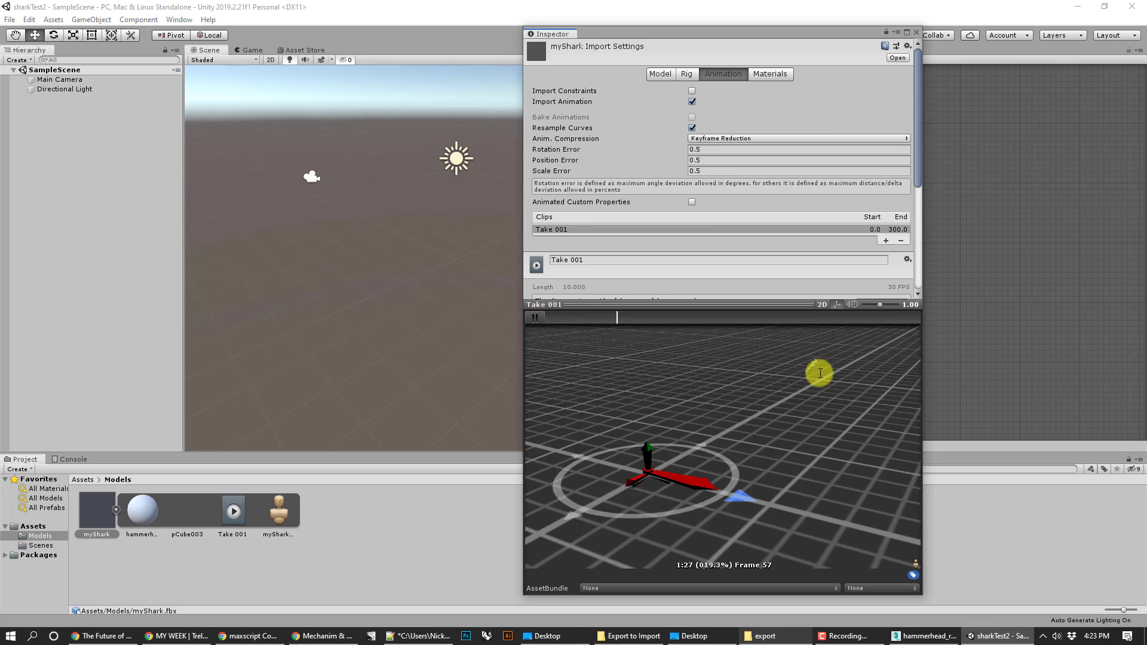
pyautogui.moveTo(830, 357); pyautogui.dragTo(773, 482)
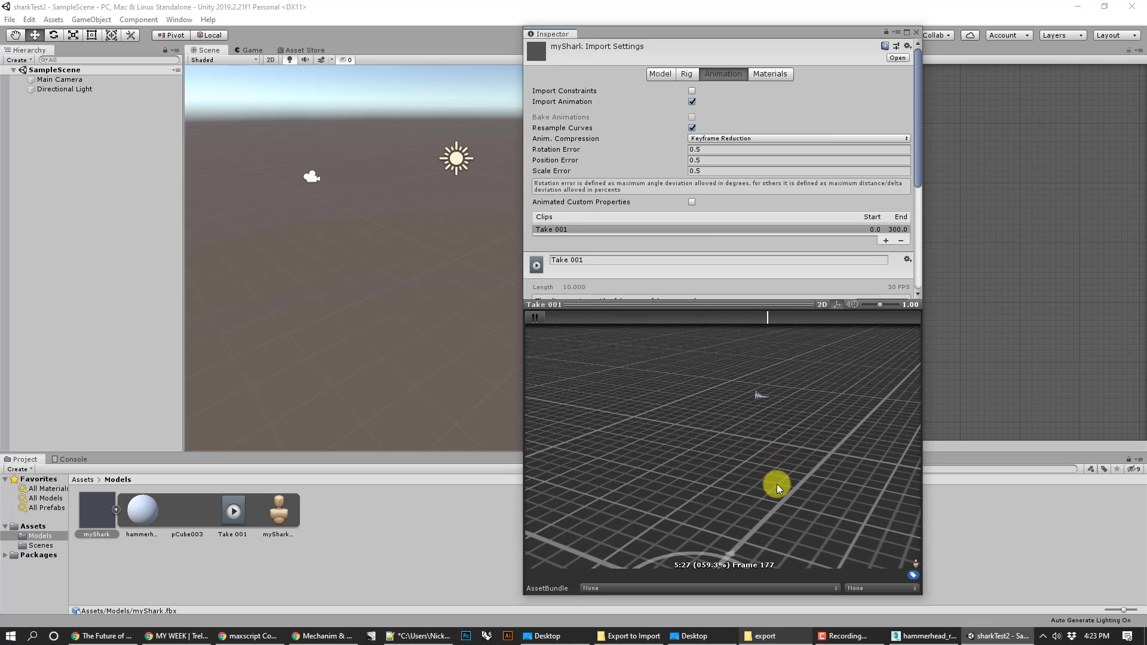
pyautogui.moveTo(700, 491); pyautogui.dragTo(716, 396)
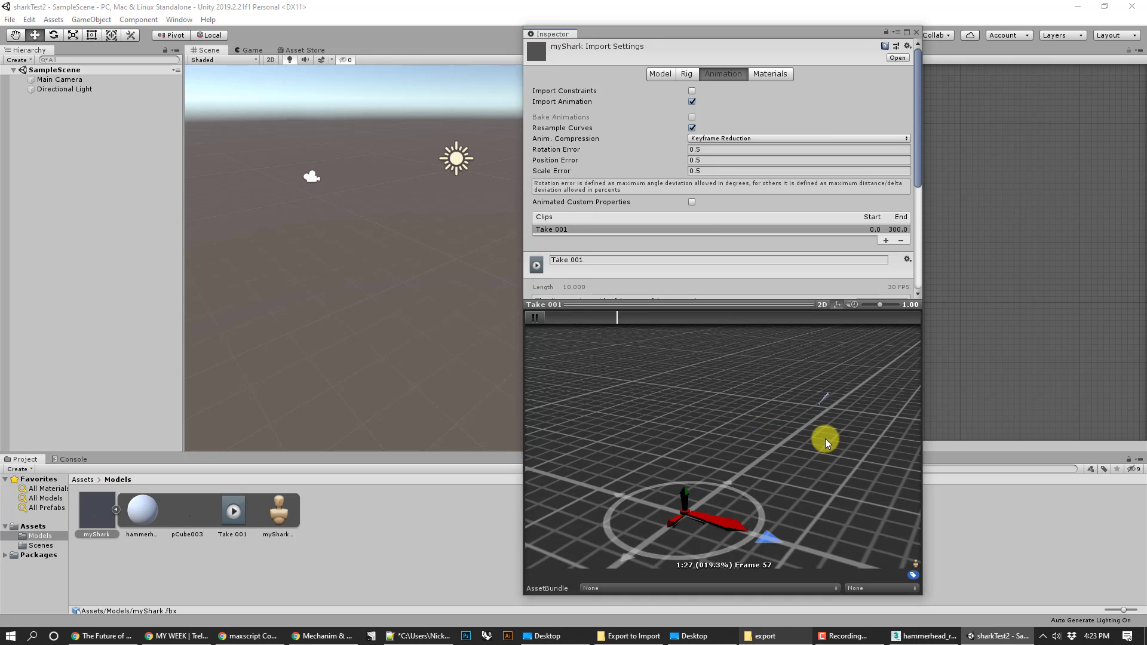
pyautogui.moveTo(826, 436); pyautogui.dragTo(815, 457)
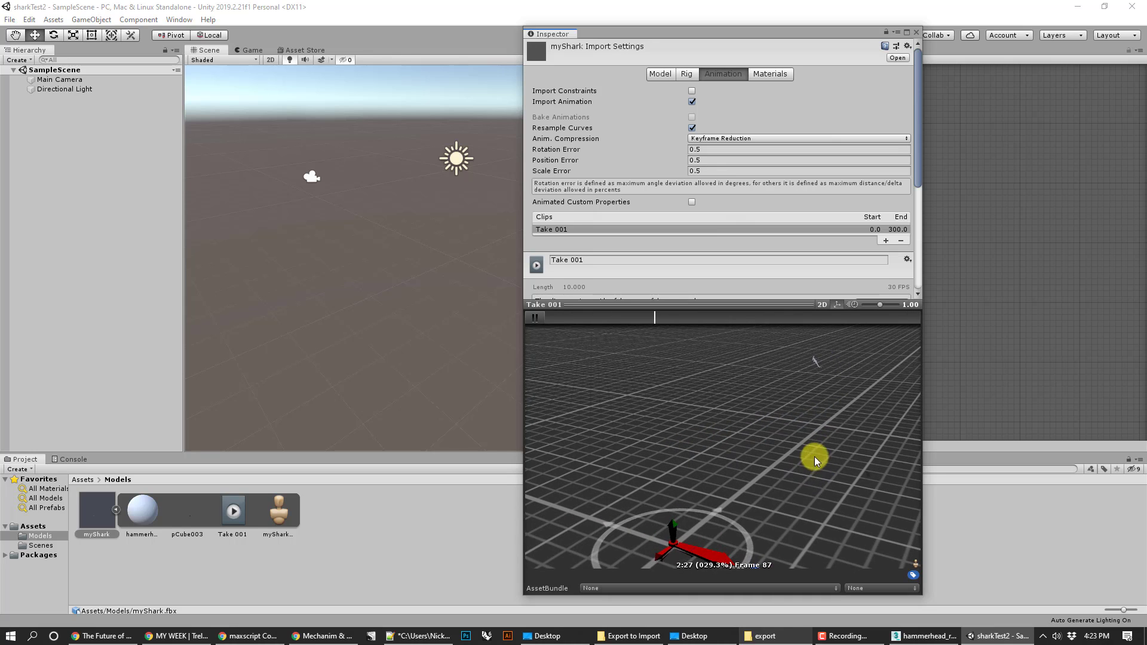
# Turn off Resample Curves in myShark's animation import settings, apply the change and check the Take 001 preview playback.
pyautogui.click(693, 129)
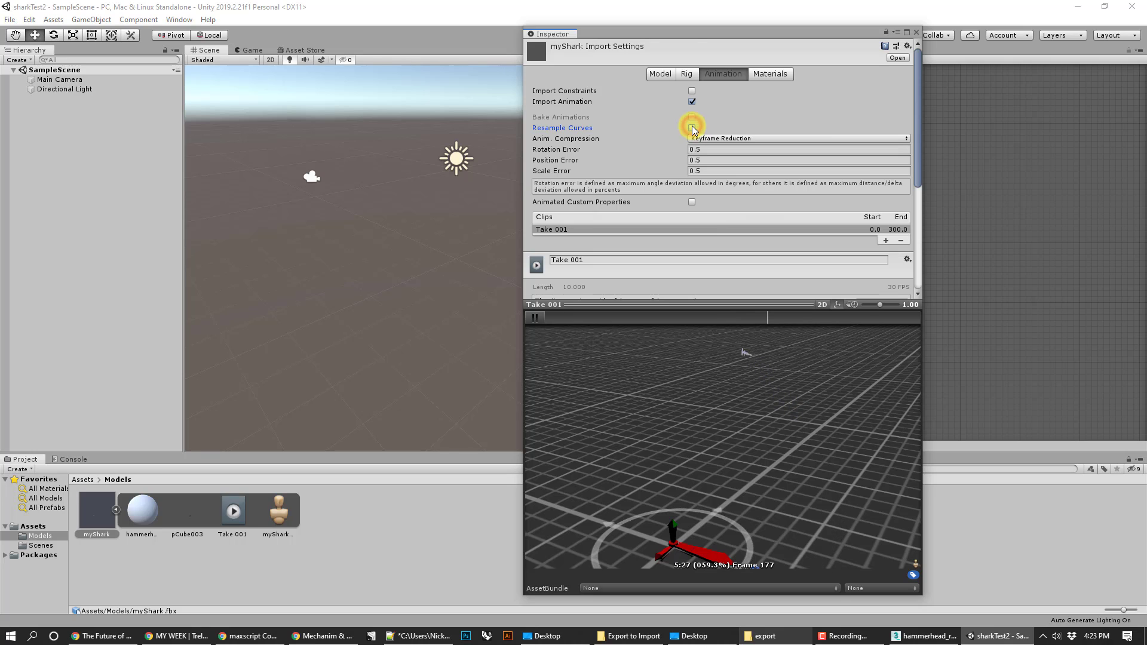
pyautogui.scroll(-5, 816, 250)
pyautogui.click(911, 289)
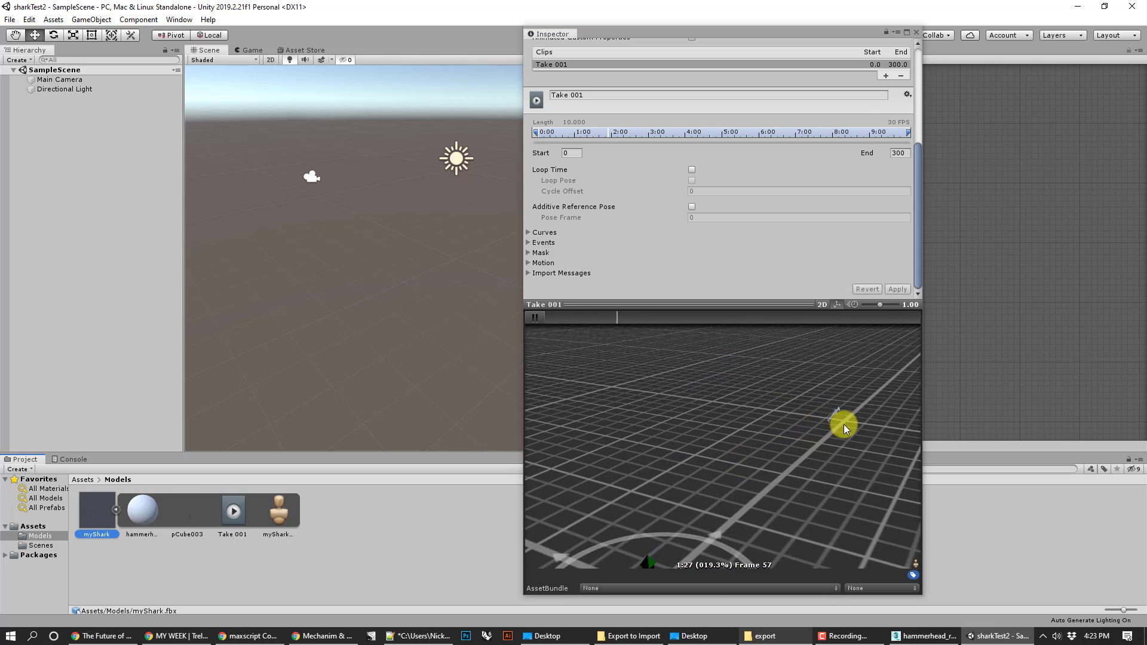
pyautogui.moveTo(843, 424); pyautogui.dragTo(795, 393)
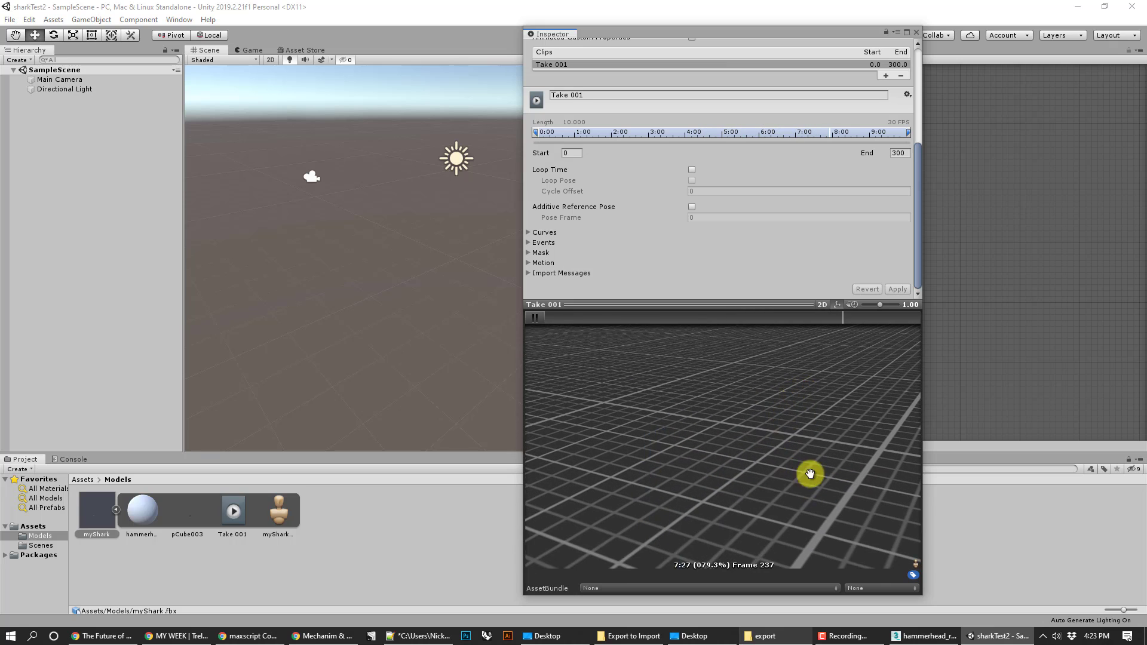
# Examine the shark's swimming motion in the running Take 001 preview, keeping the moving model in view throughout the clip.
pyautogui.moveTo(809, 474); pyautogui.dragTo(737, 402)
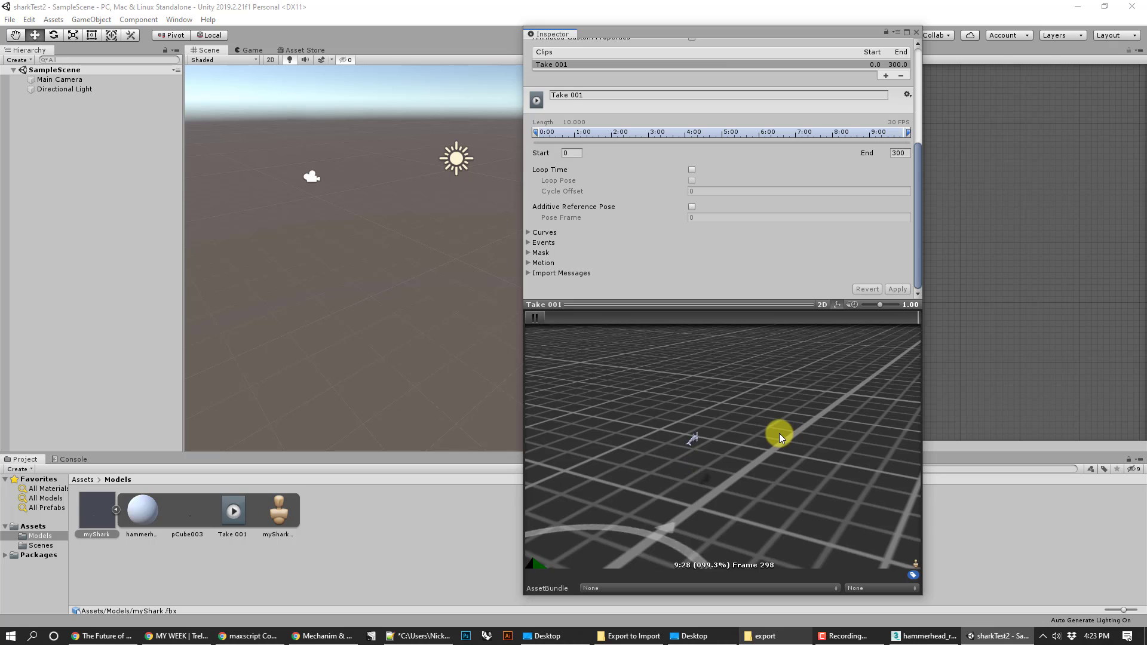
pyautogui.moveTo(779, 433); pyautogui.dragTo(865, 359, button='middle')
pyautogui.moveTo(767, 477); pyautogui.dragTo(831, 440)
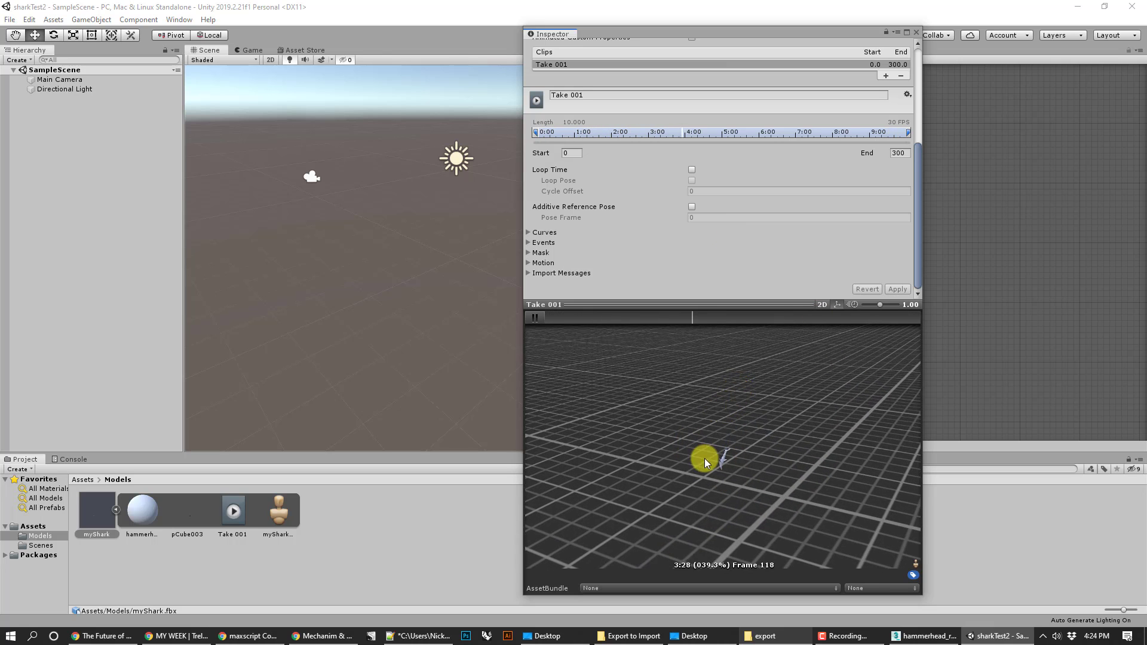
pyautogui.moveTo(704, 460); pyautogui.dragTo(618, 477)
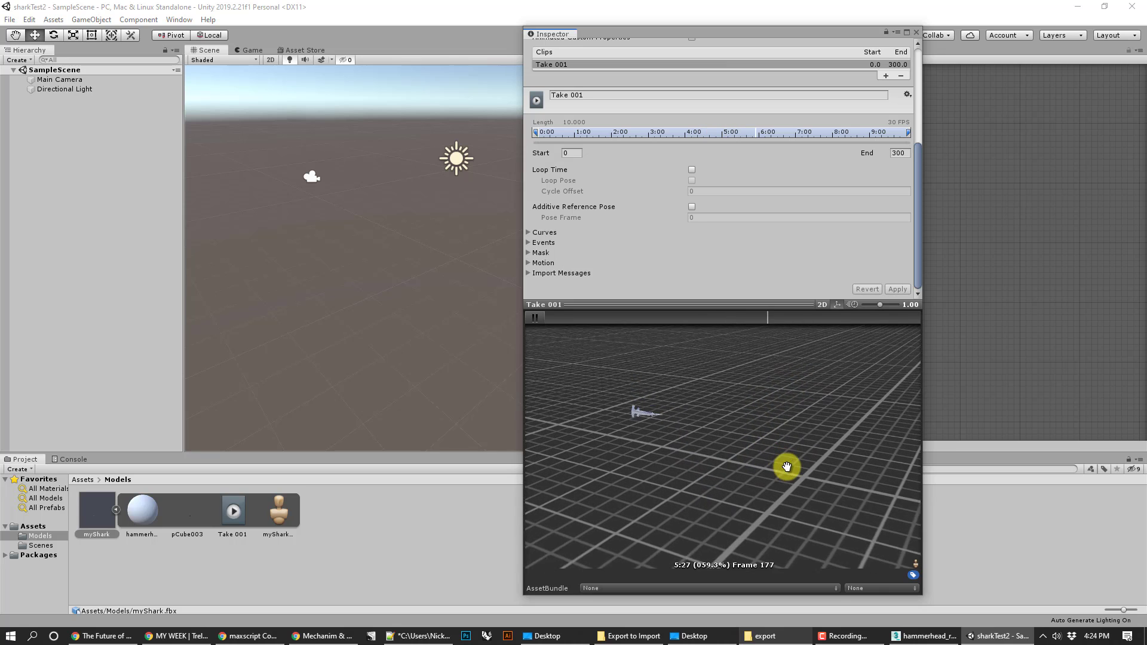
pyautogui.moveTo(650, 488); pyautogui.dragTo(572, 527)
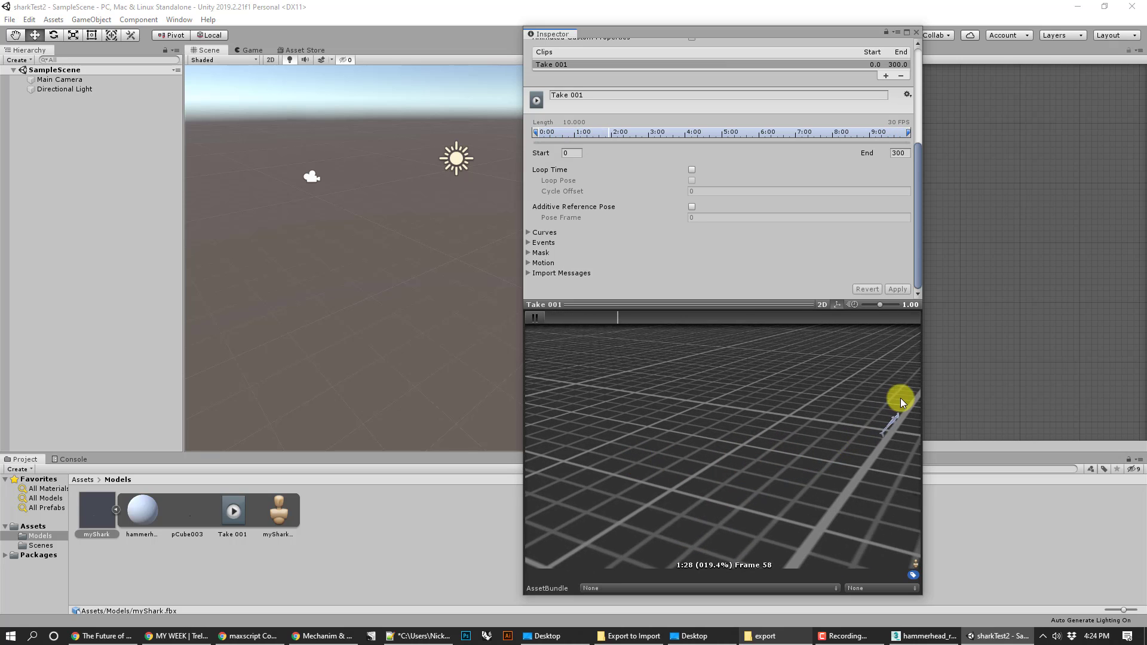
pyautogui.moveTo(901, 398); pyautogui.dragTo(844, 408)
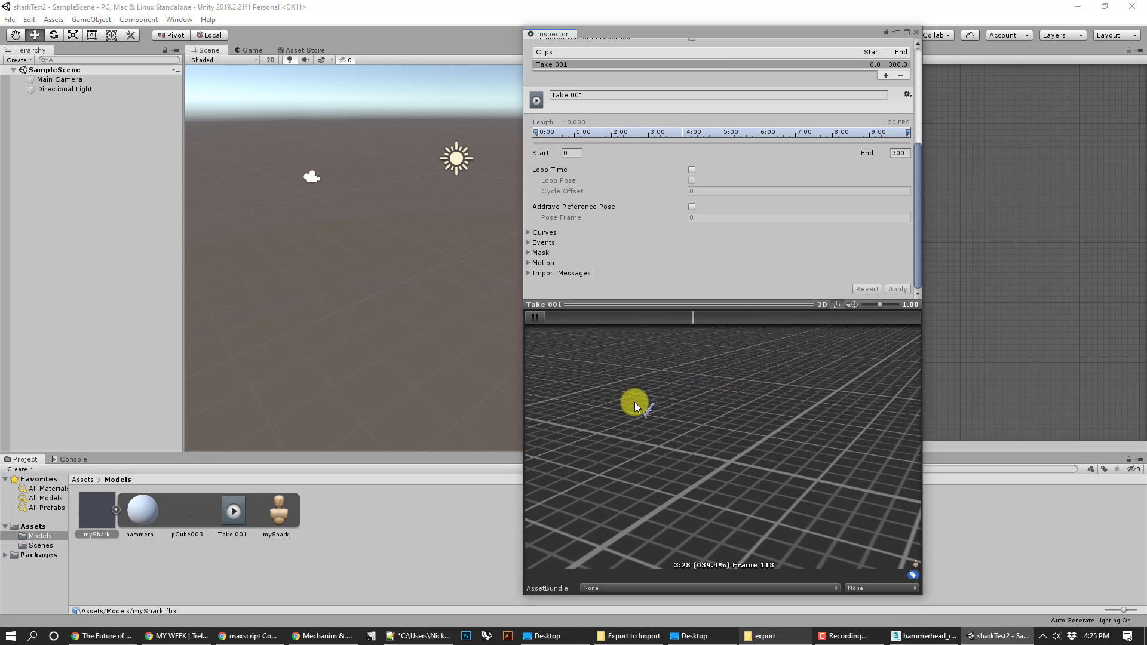
pyautogui.moveTo(658, 379); pyautogui.dragTo(776, 461)
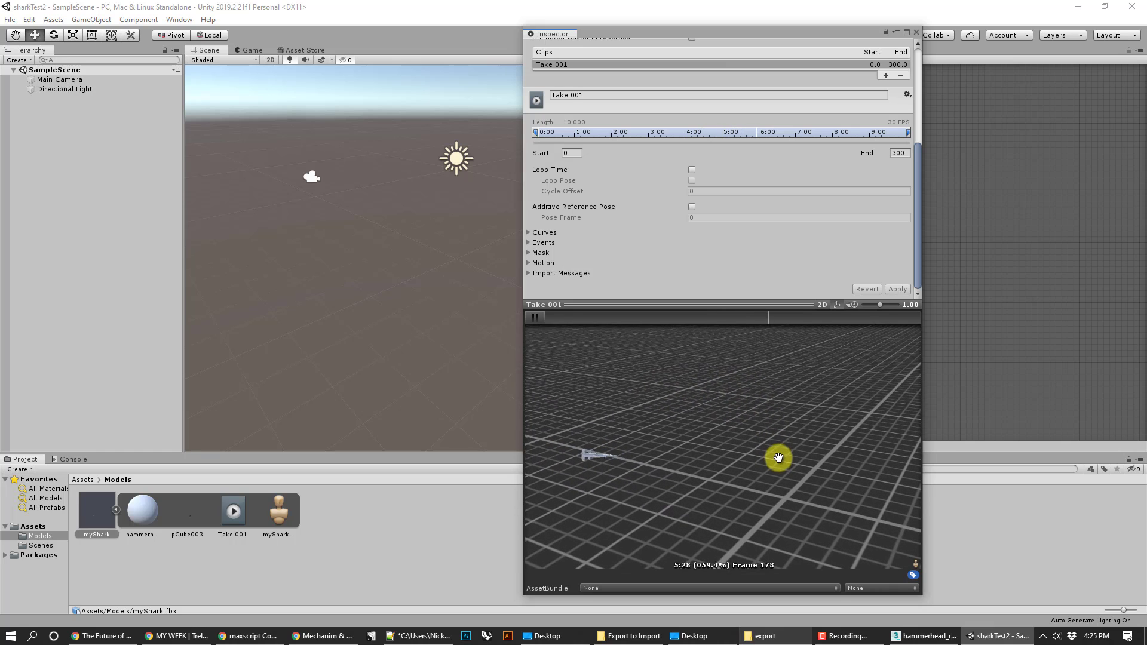